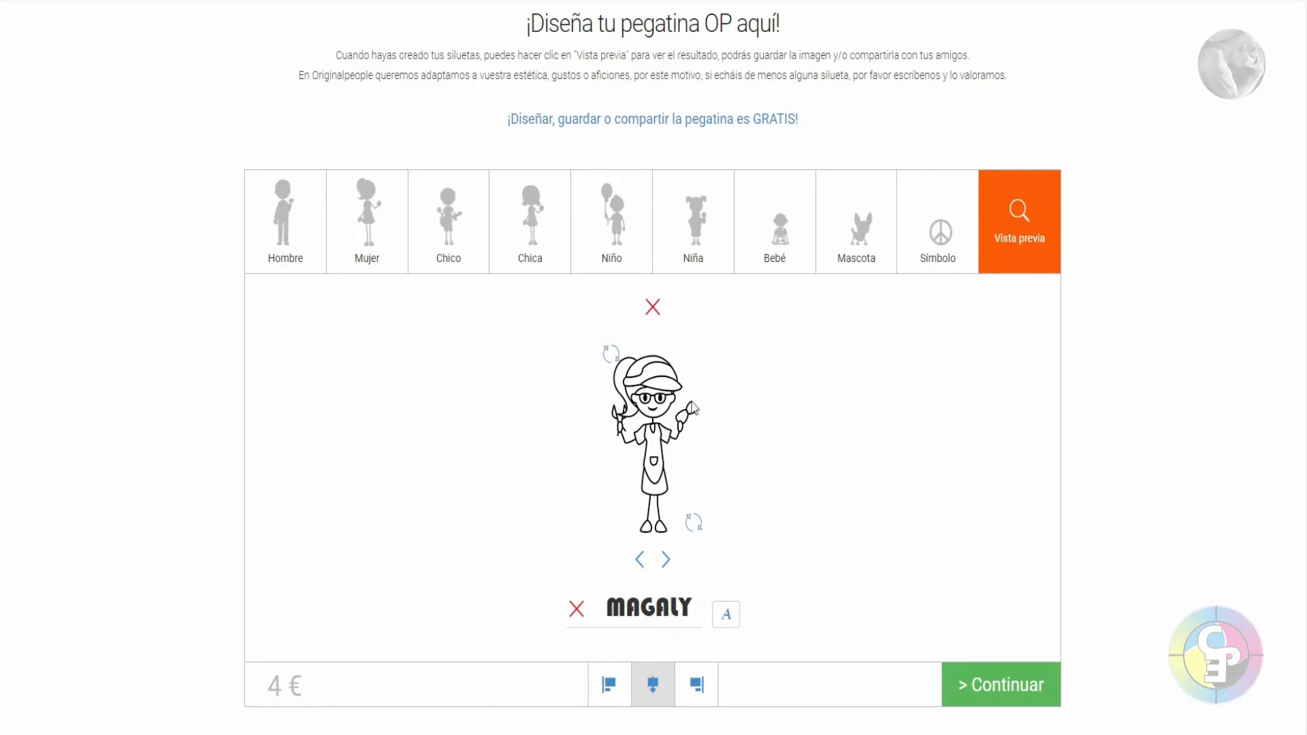
# Preview the finished sticker, copy its image, and paste it onto the blank A4 page in CorelDRAW
pyautogui.click(1019, 212)
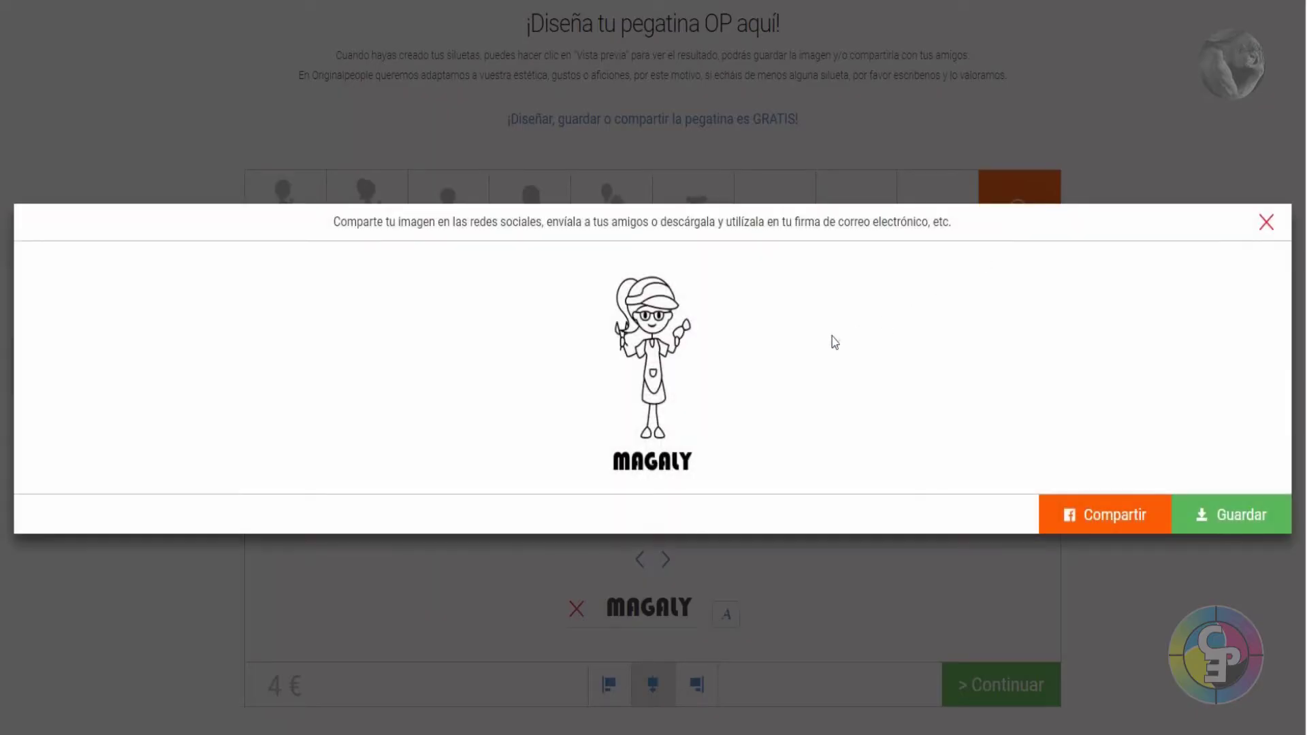
pyautogui.rightClick(652, 349)
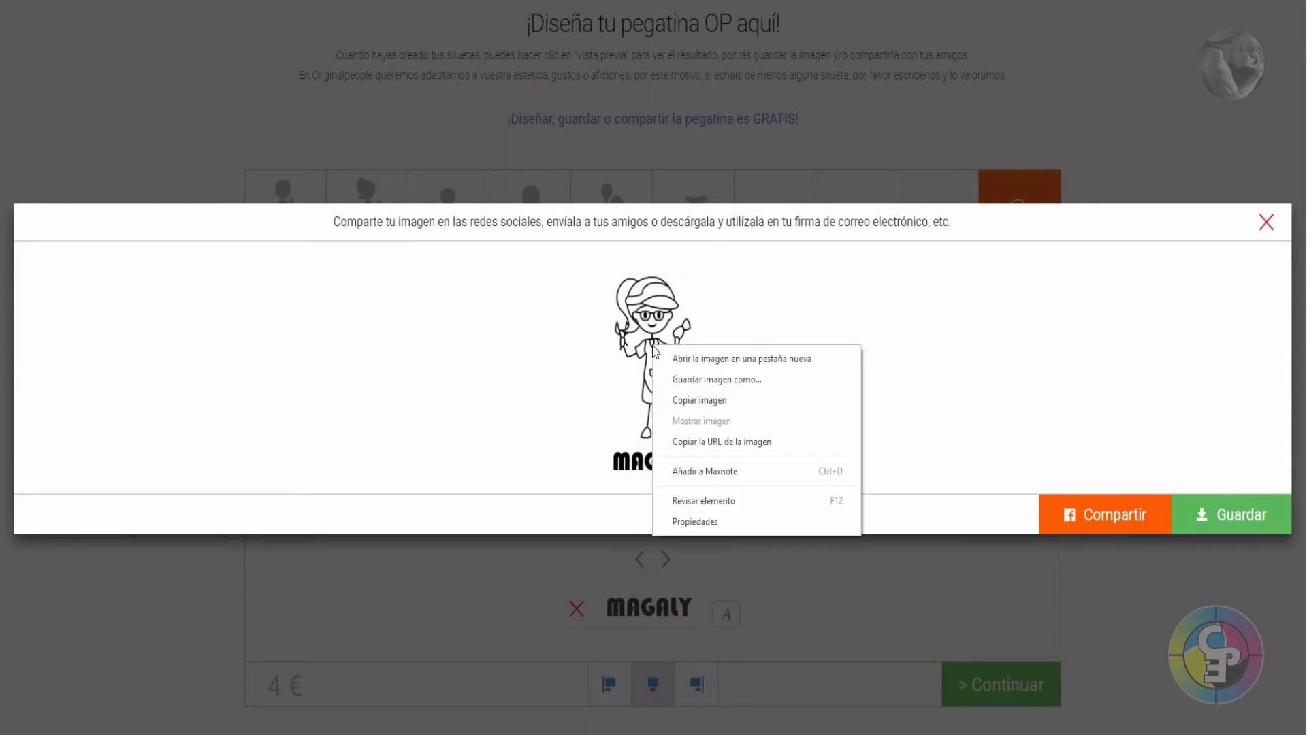
pyautogui.click(713, 407)
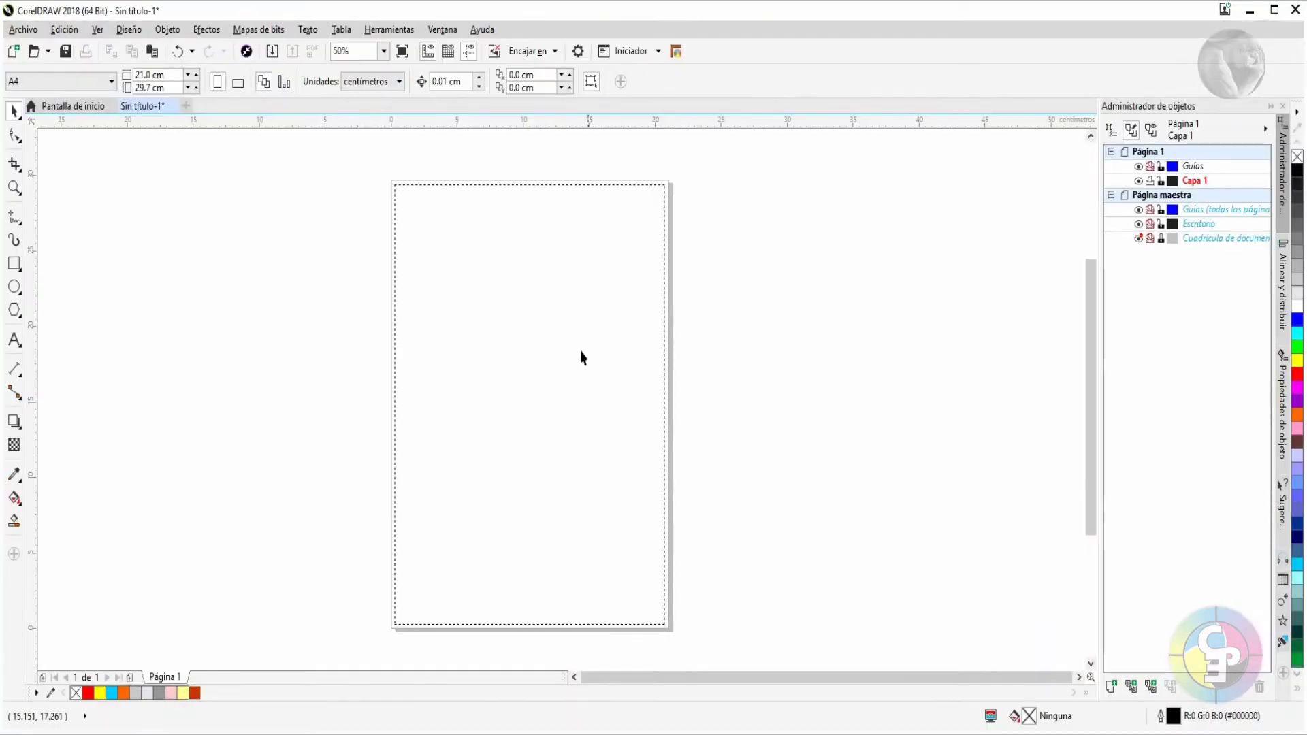
pyautogui.click(152, 51)
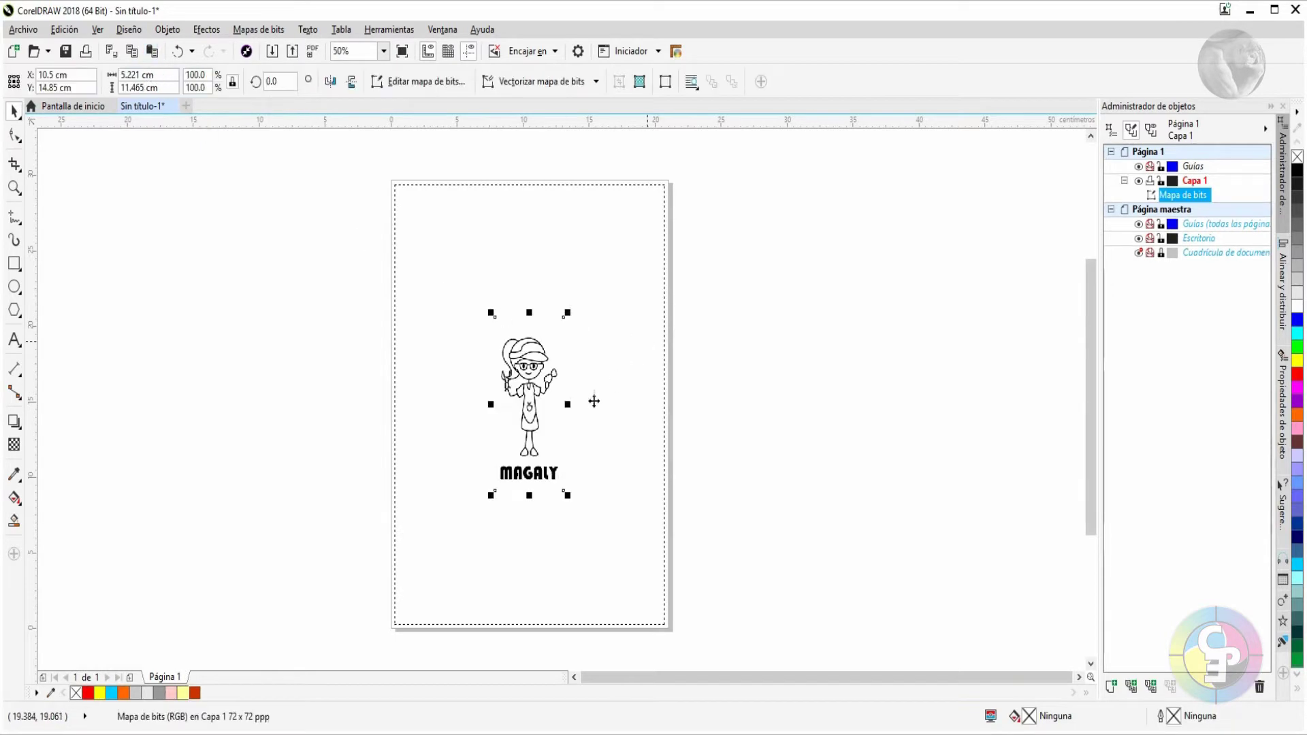
# Examine the pasted bitmap's line quality up close around the cap and its visor
pyautogui.scroll(5, 538, 348)
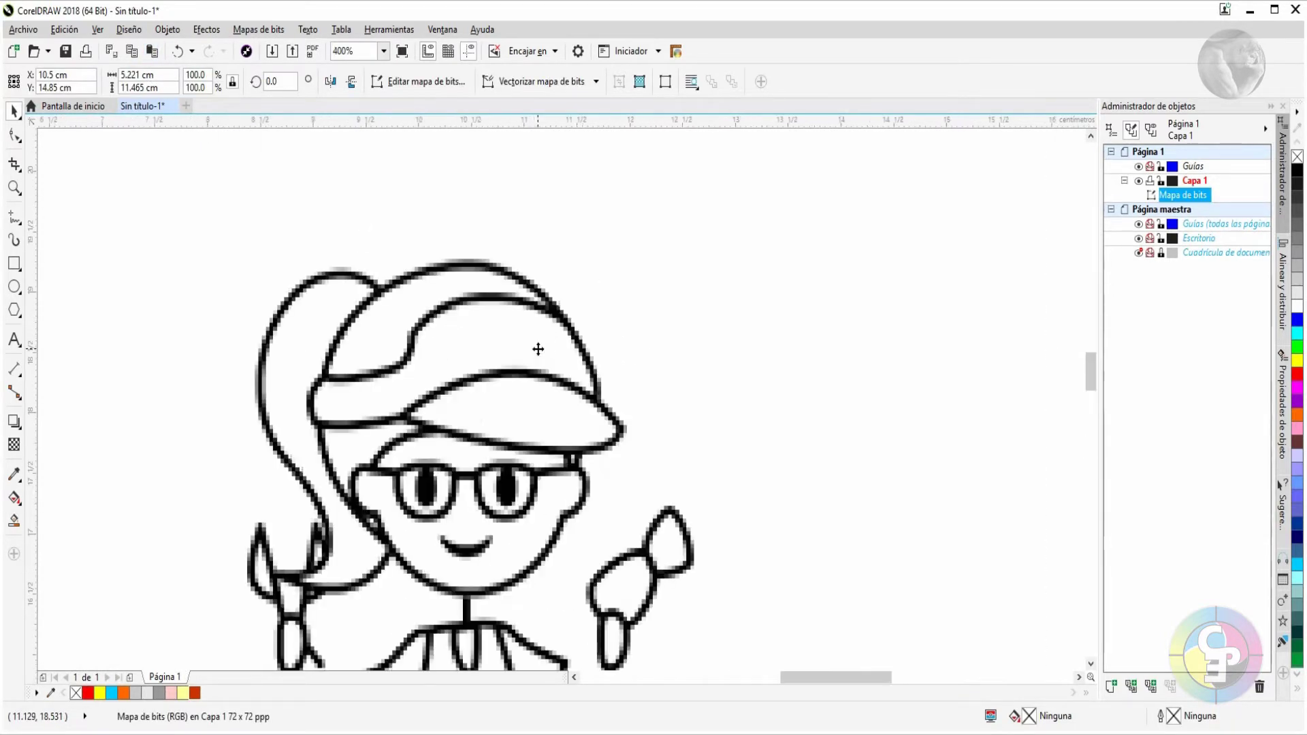
pyautogui.scroll(2, 535, 370)
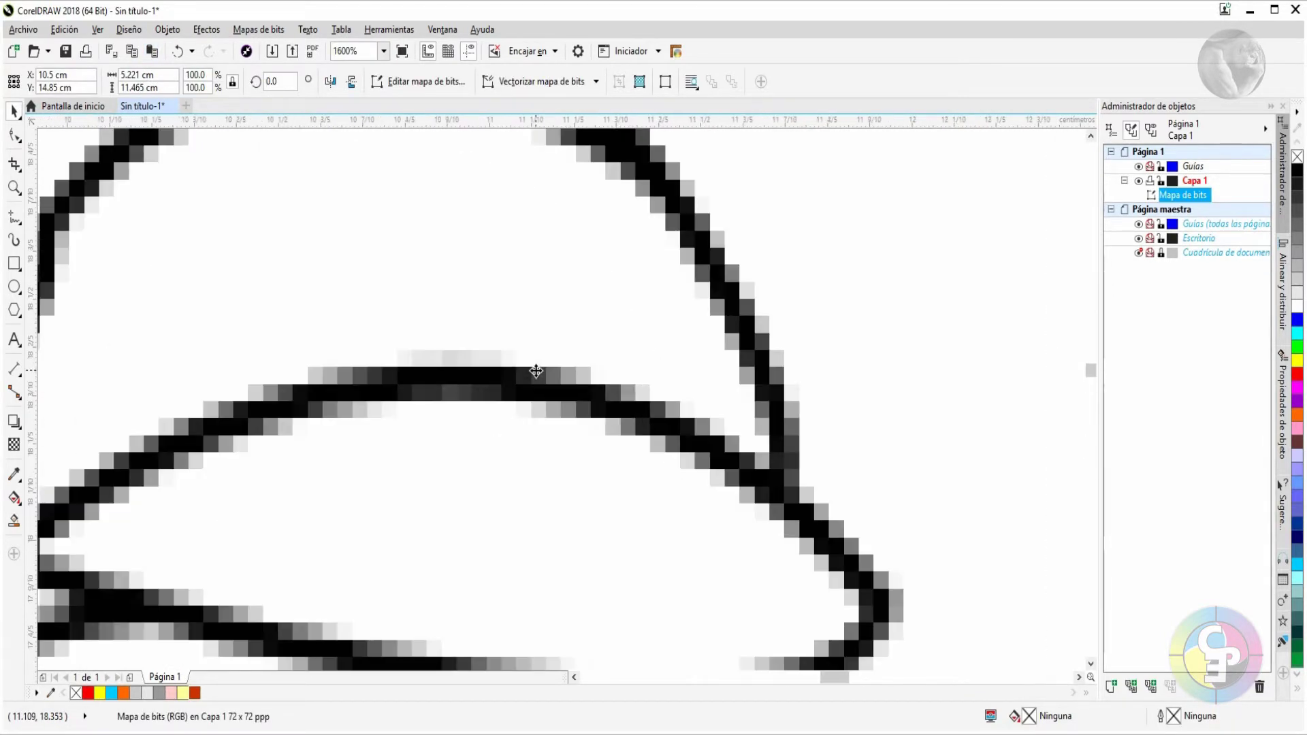
pyautogui.scroll(1, 545, 371)
pyautogui.scroll(-3, 650, 371)
pyautogui.scroll(2, 651, 371)
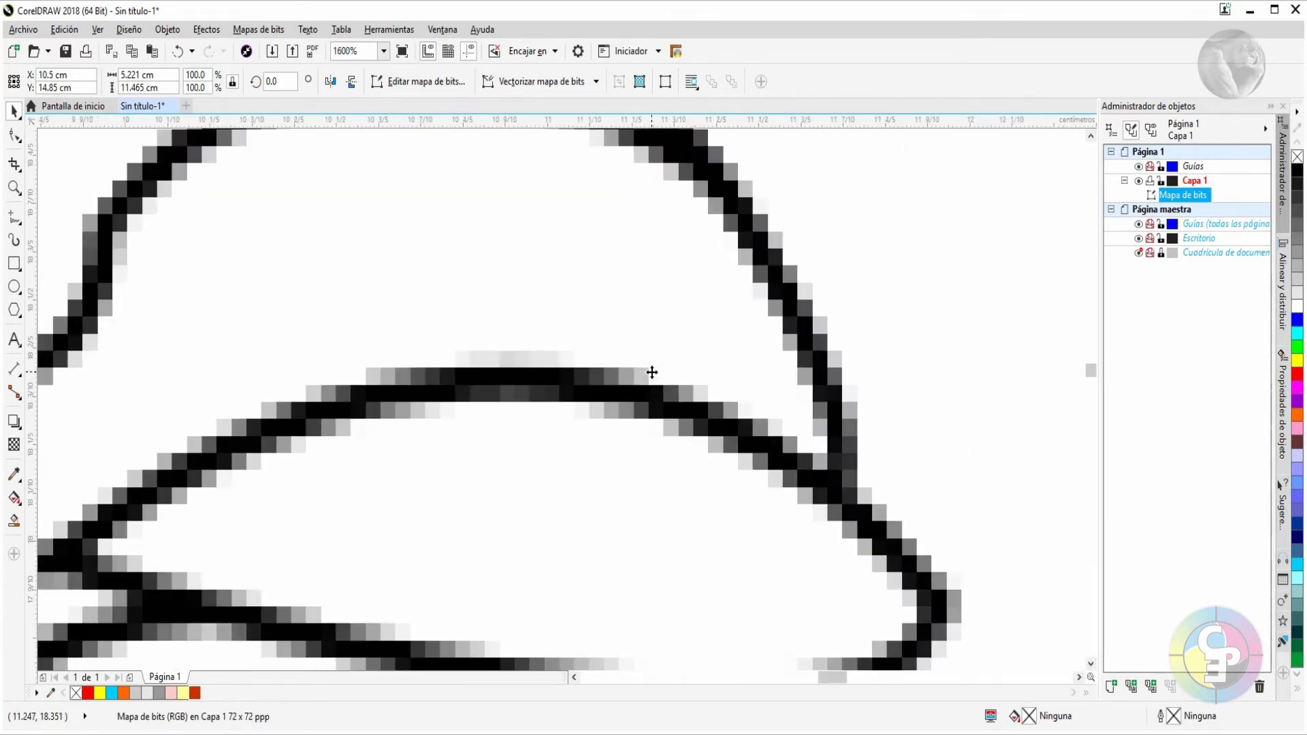
pyautogui.scroll(1, 651, 371)
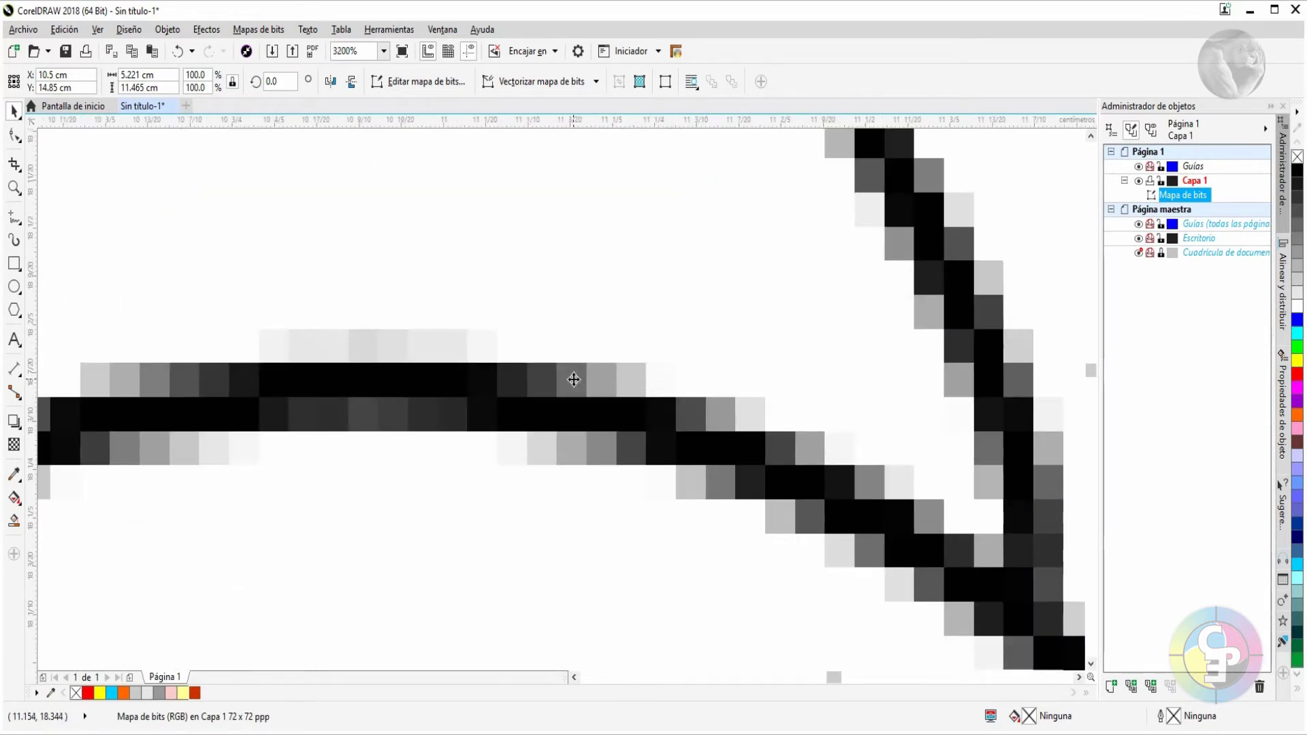
pyautogui.scroll(-4, 742, 480)
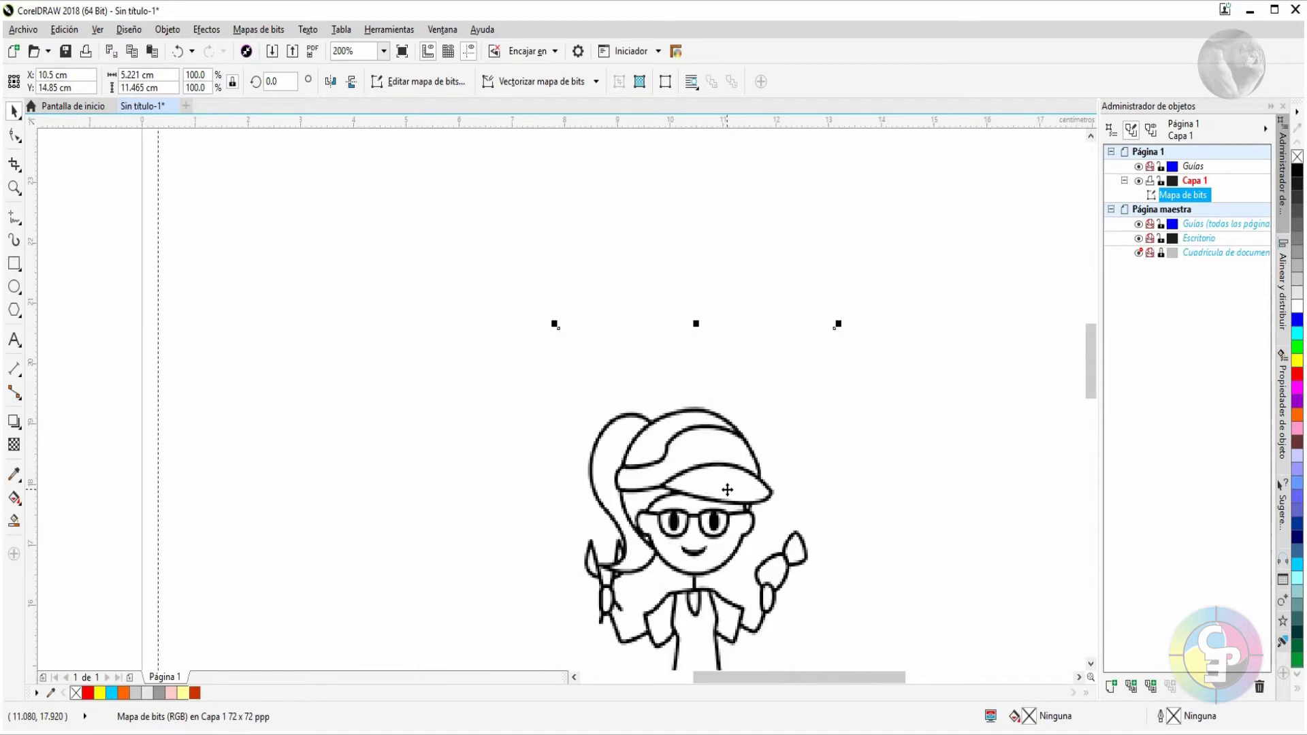
pyautogui.scroll(-2, 727, 490)
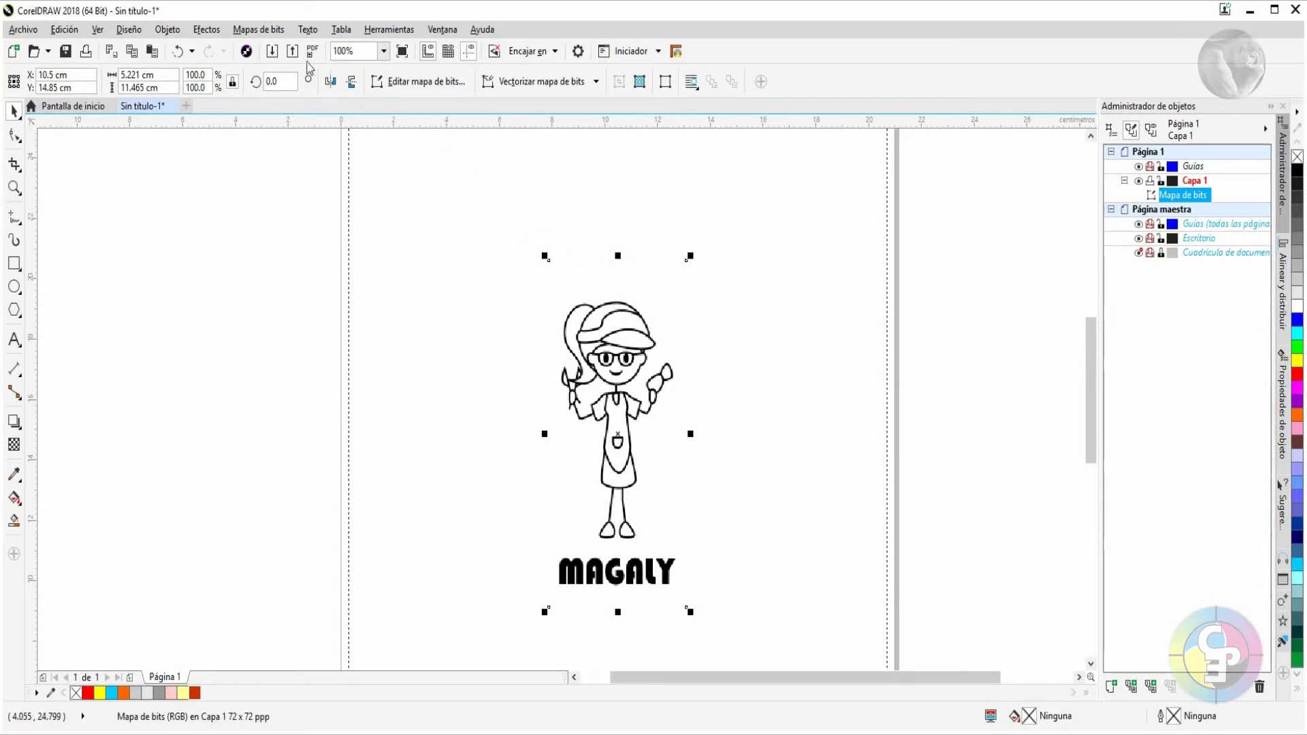
# Convert the drawing to a 300 ppp bitmap in Escala de grises (8 bits), with Alisado and Fondo transparente enabled
pyautogui.click(257, 29)
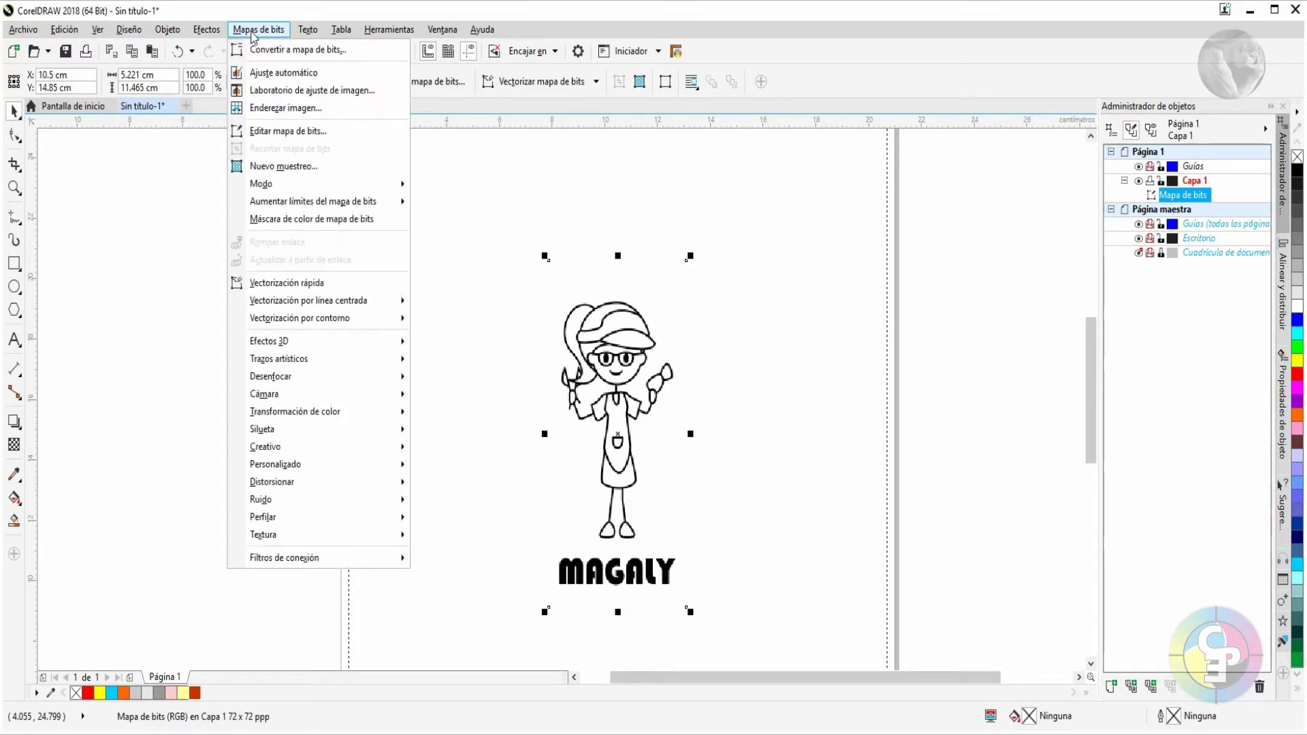
pyautogui.click(281, 51)
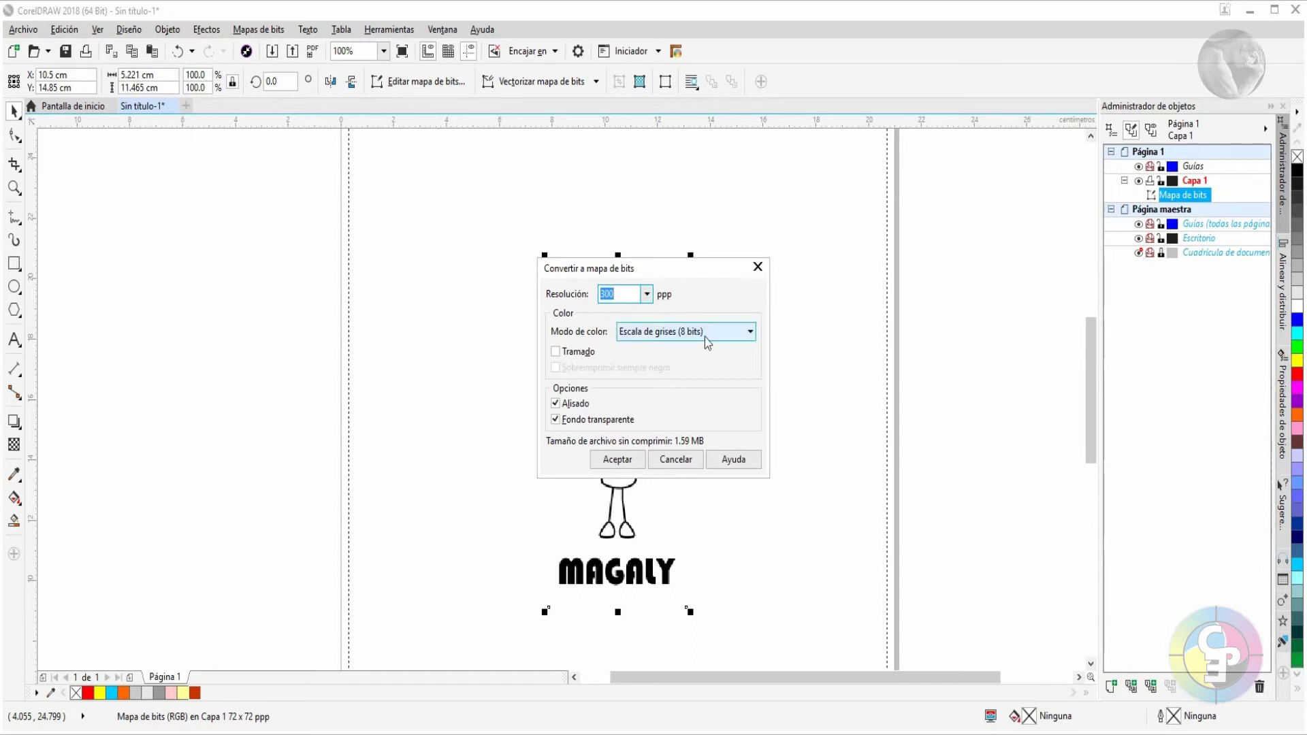
pyautogui.click(740, 334)
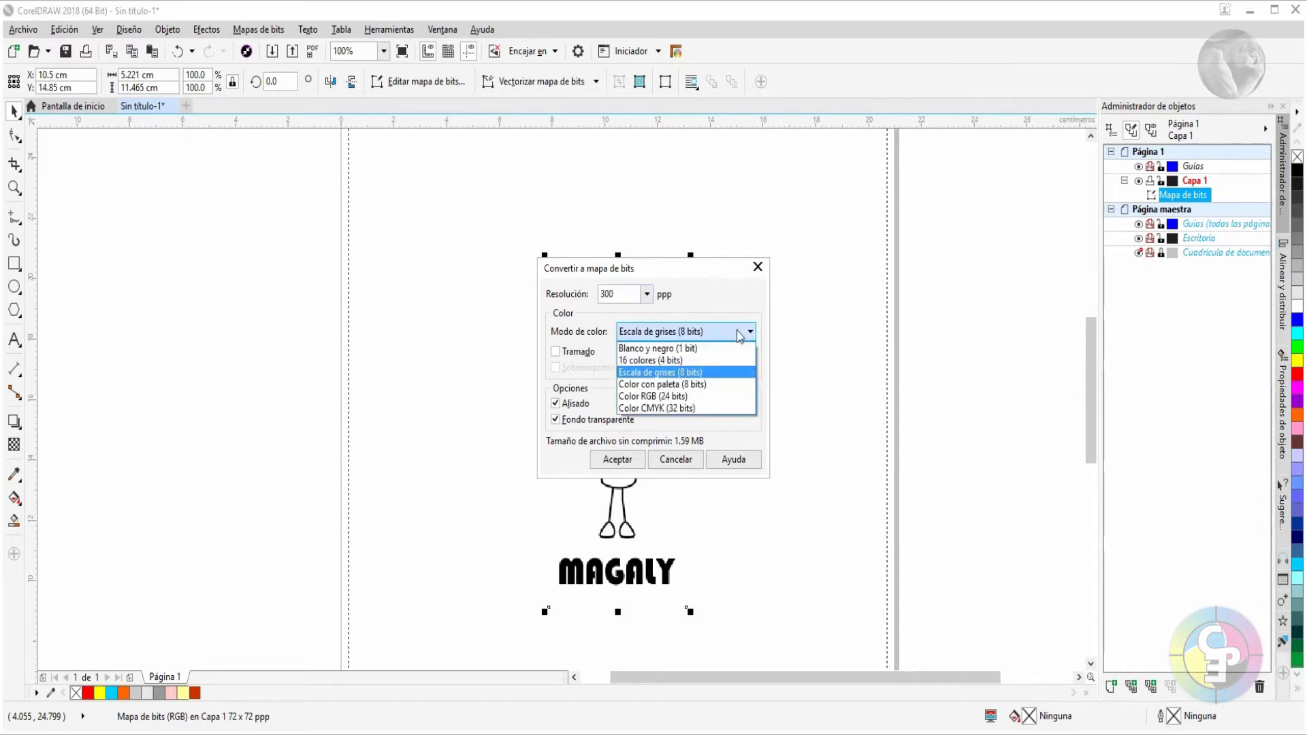
pyautogui.click(690, 374)
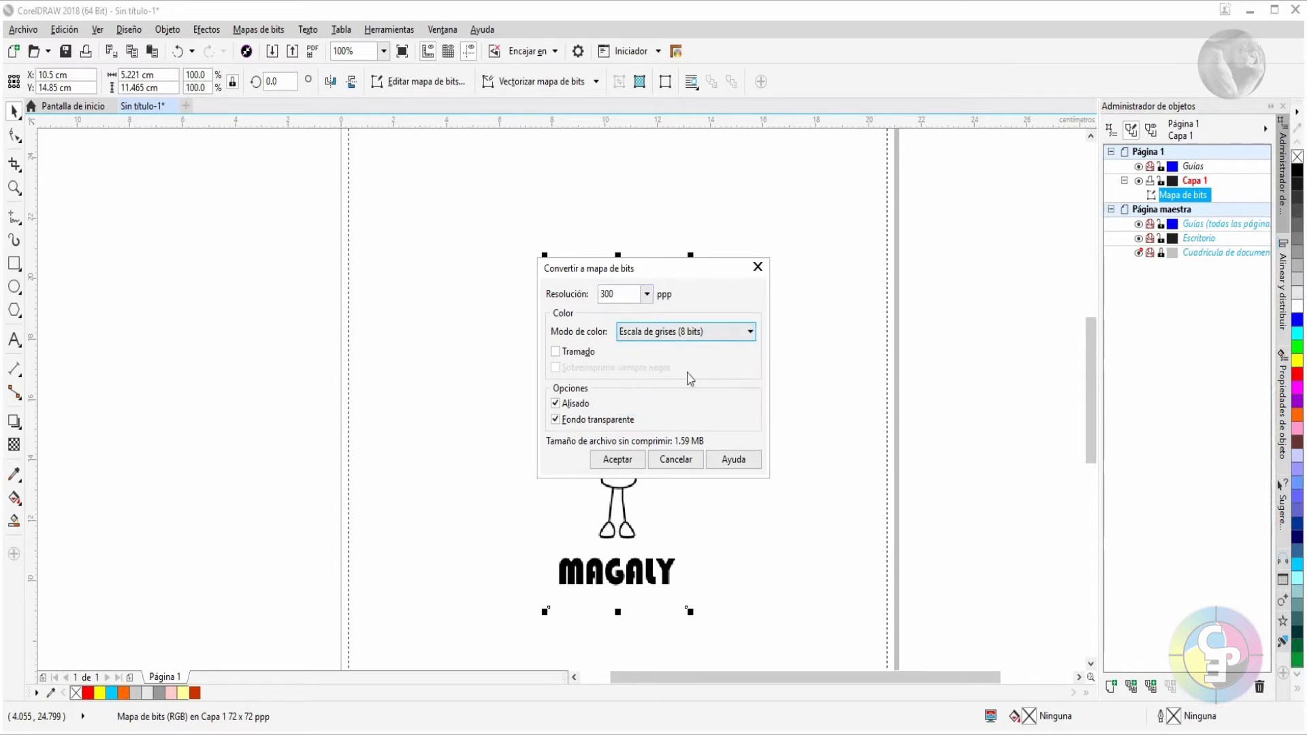
pyautogui.click(616, 458)
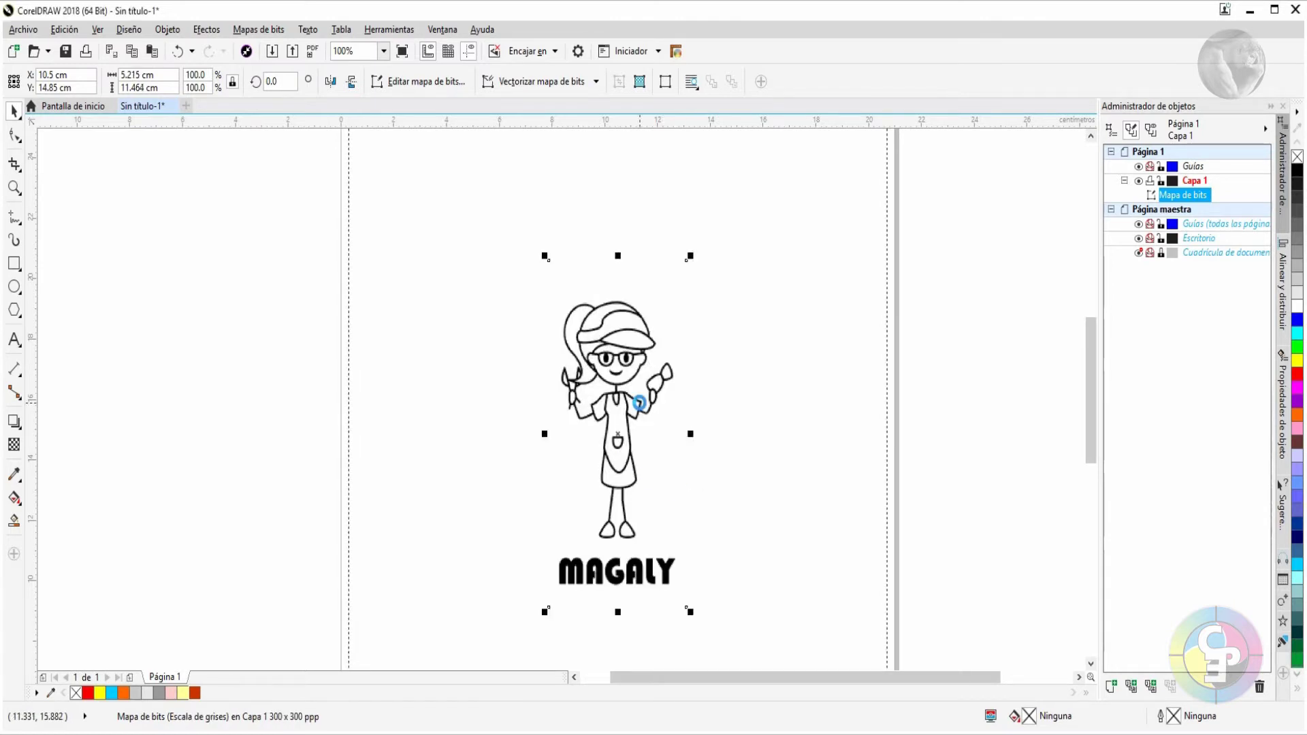
# Adjust the bitmap's Brillo/Contraste/Intensidad to brightness -100, contrast 100 and intensity 100
pyautogui.scroll(3, 637, 330)
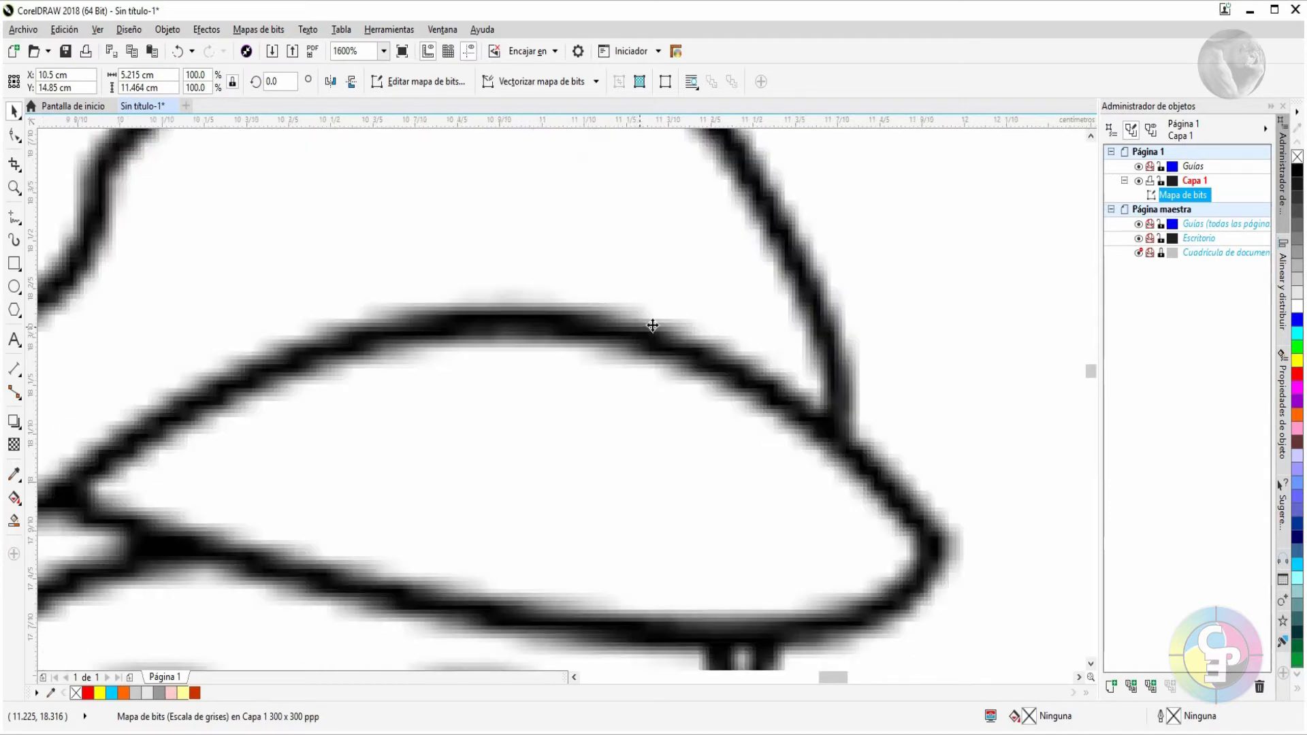
pyautogui.scroll(3, 778, 361)
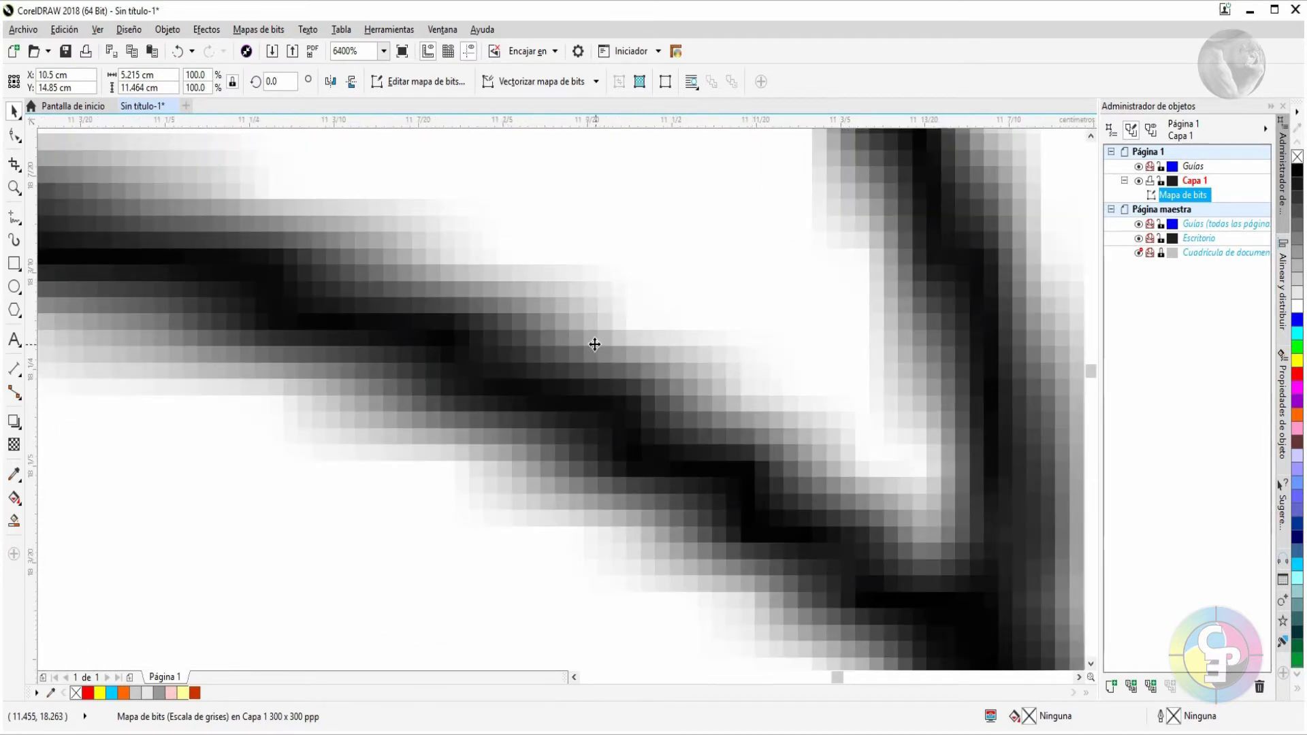
pyautogui.scroll(-4, 595, 345)
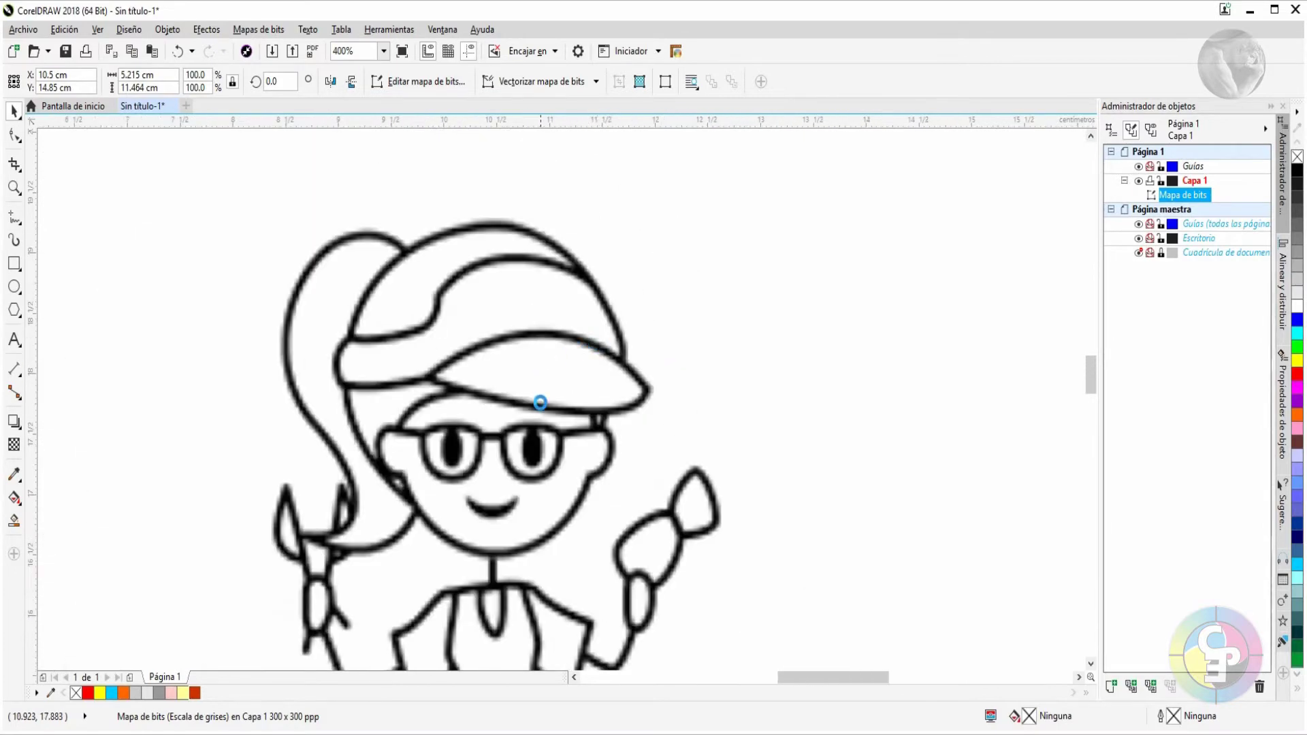
pyautogui.scroll(-1, 539, 400)
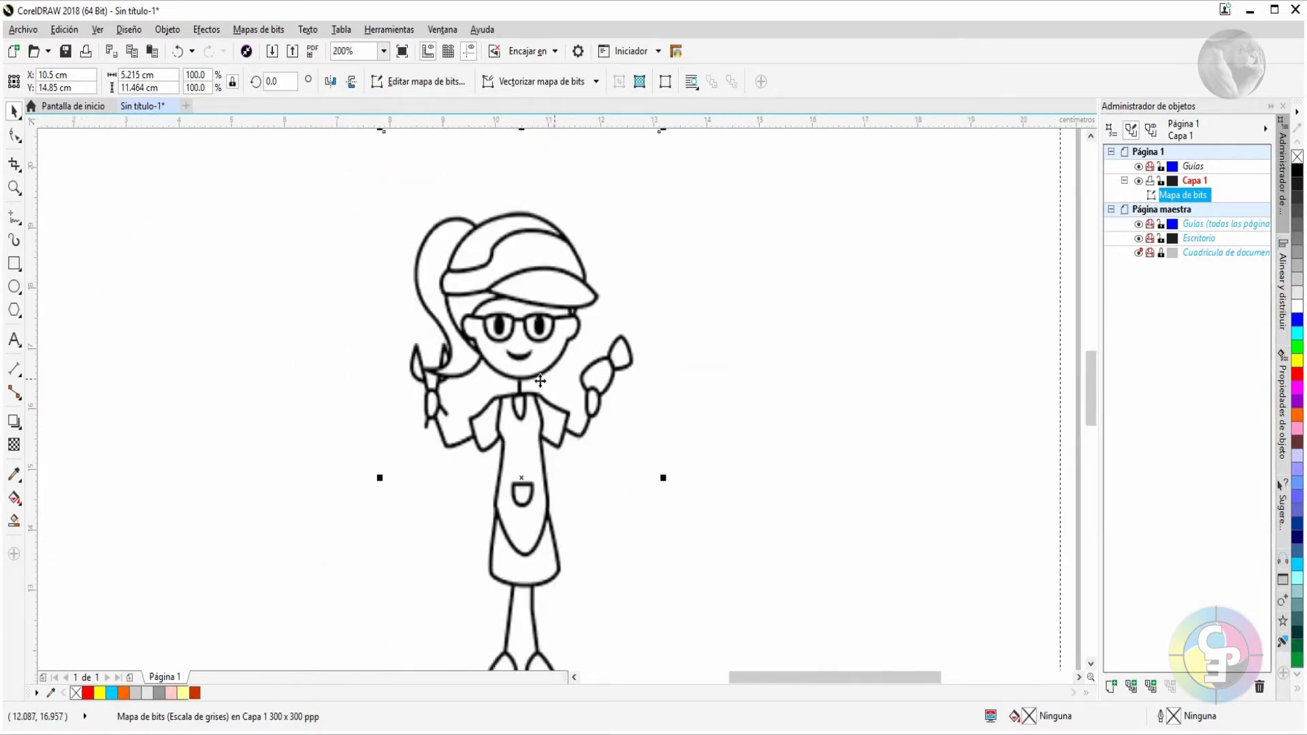
pyautogui.click(207, 32)
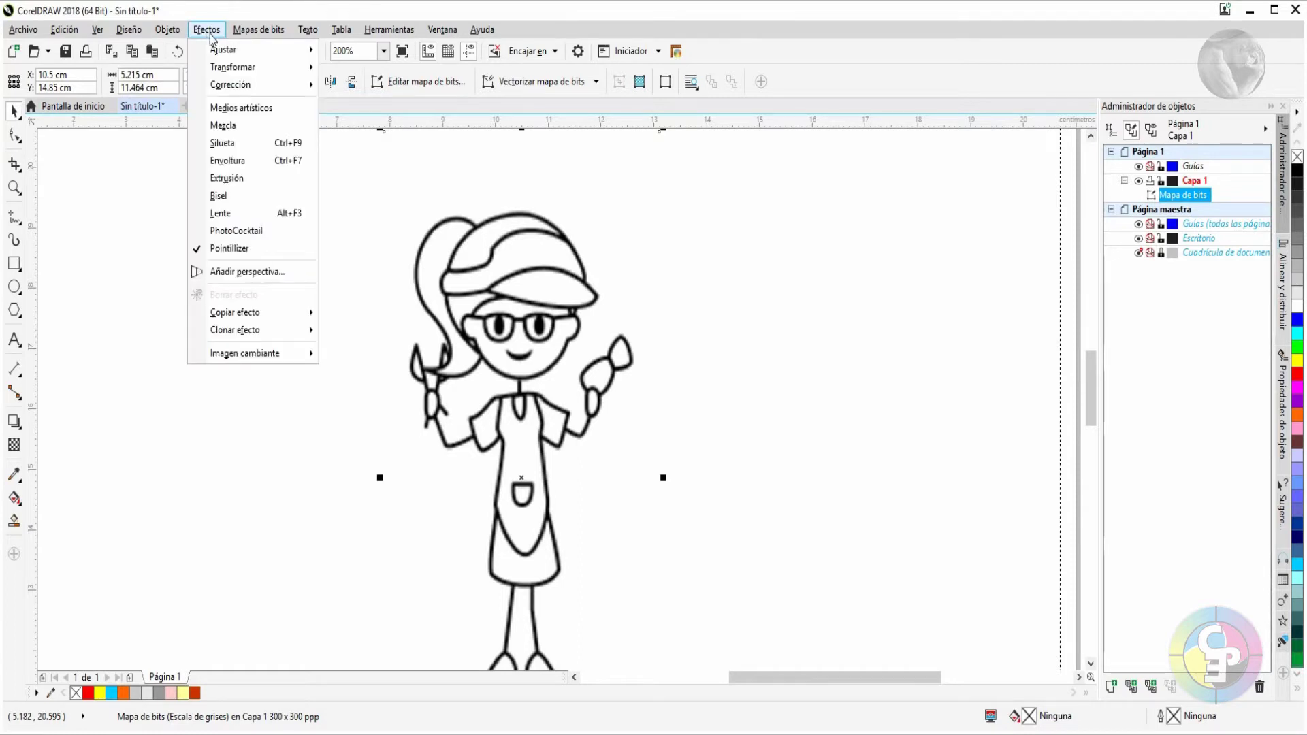
pyautogui.moveTo(233, 52)
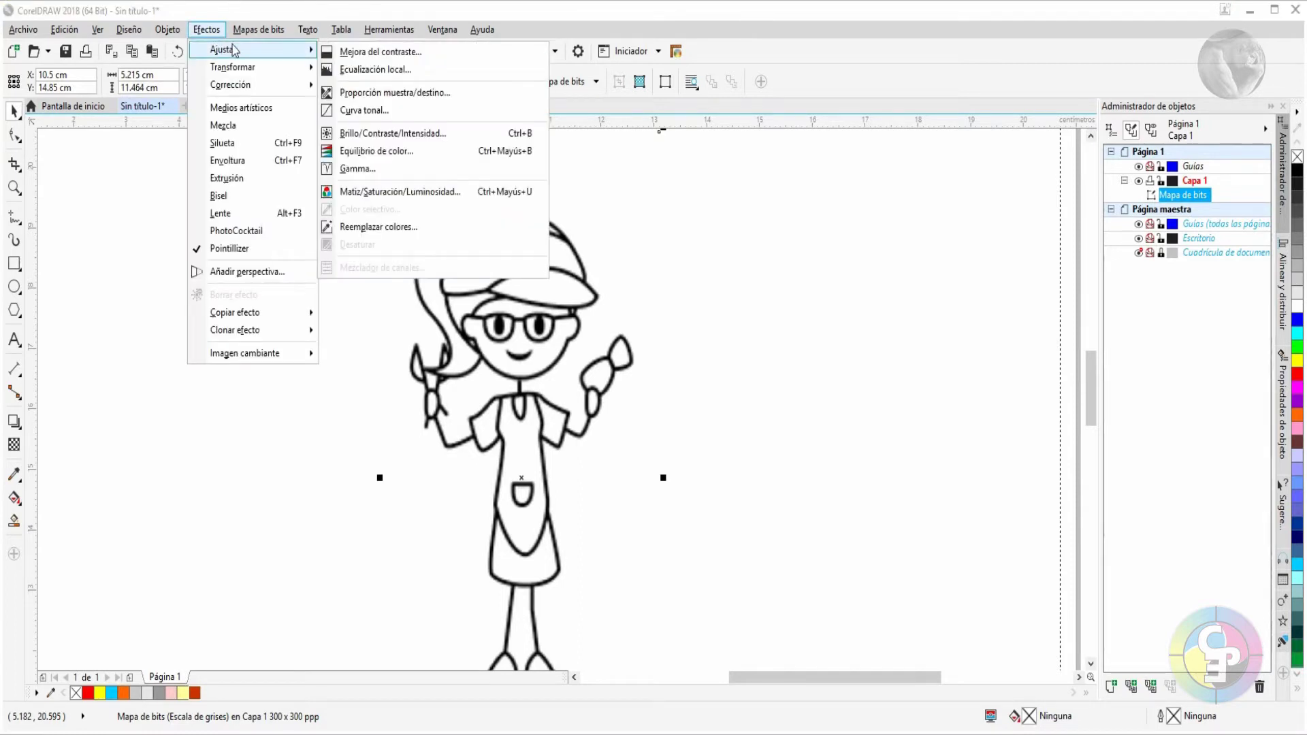
pyautogui.click(441, 135)
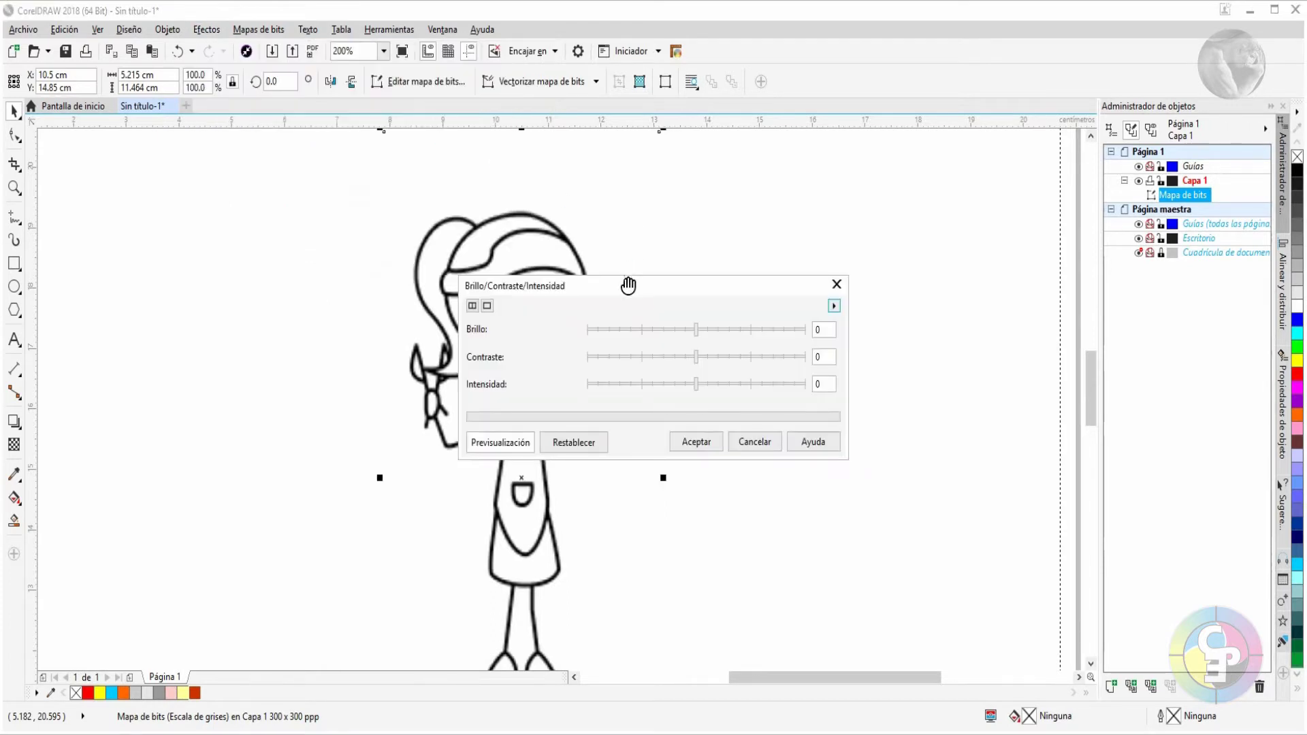
pyautogui.moveTo(627, 285); pyautogui.dragTo(826, 232)
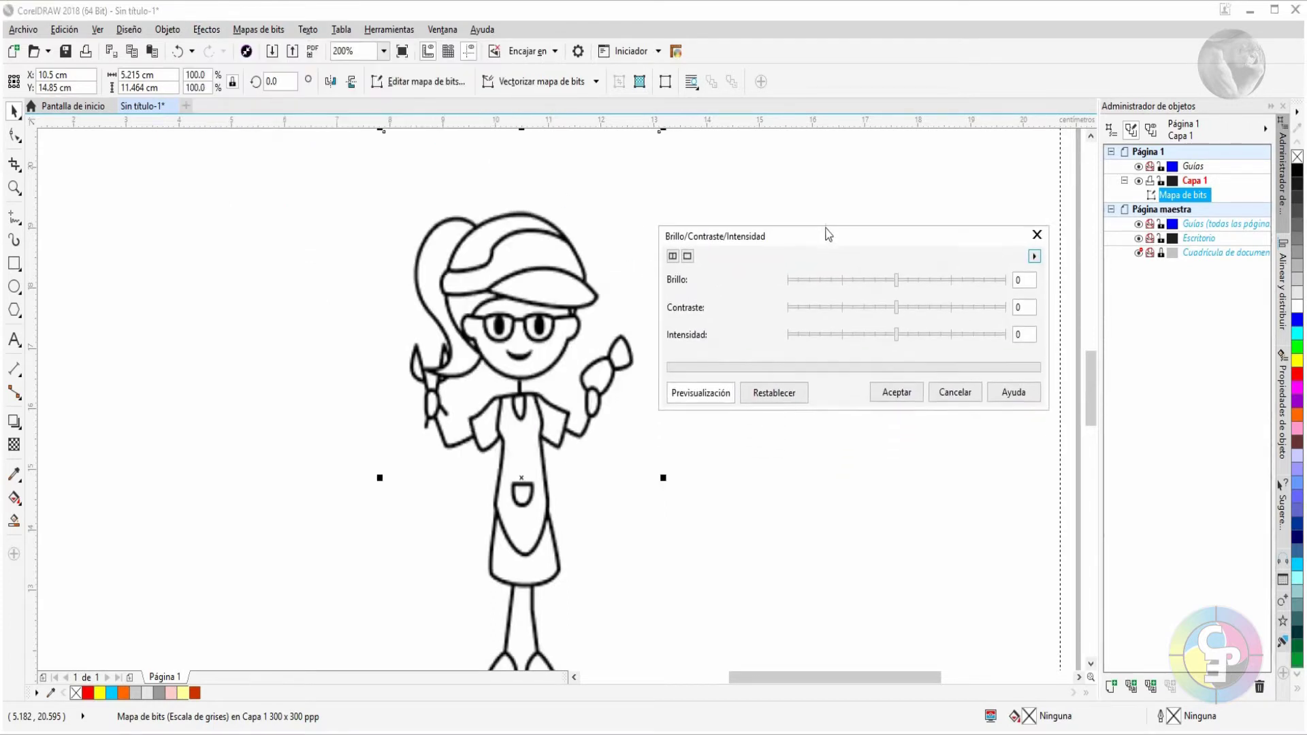
pyautogui.click(896, 275)
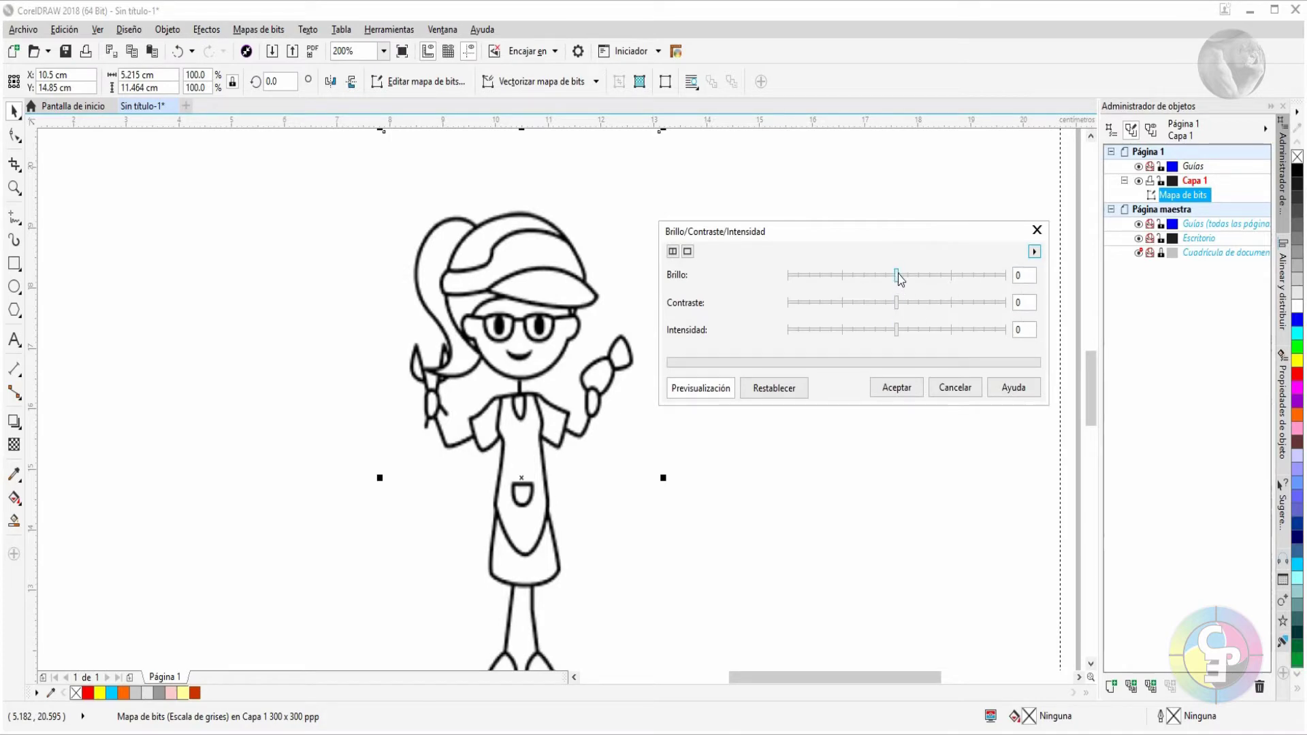
pyautogui.moveTo(897, 279); pyautogui.dragTo(784, 279)
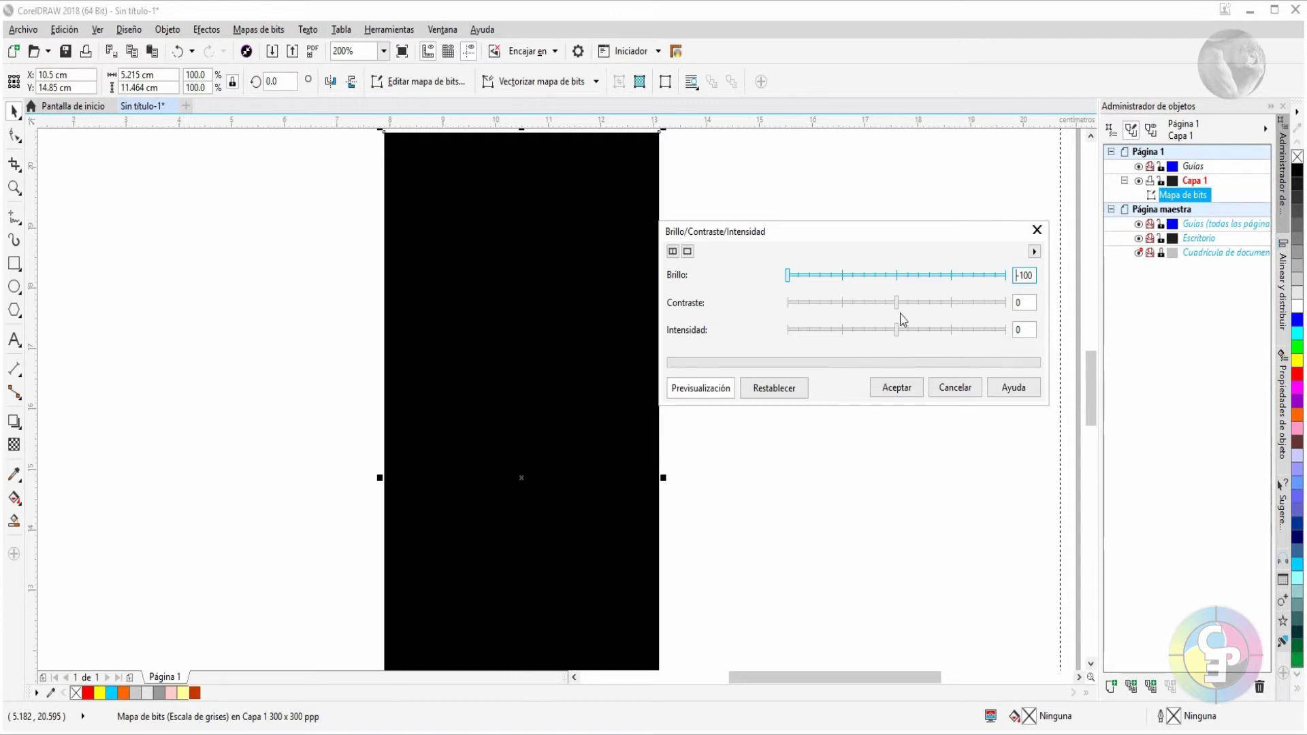
pyautogui.moveTo(899, 308); pyautogui.dragTo(1021, 315)
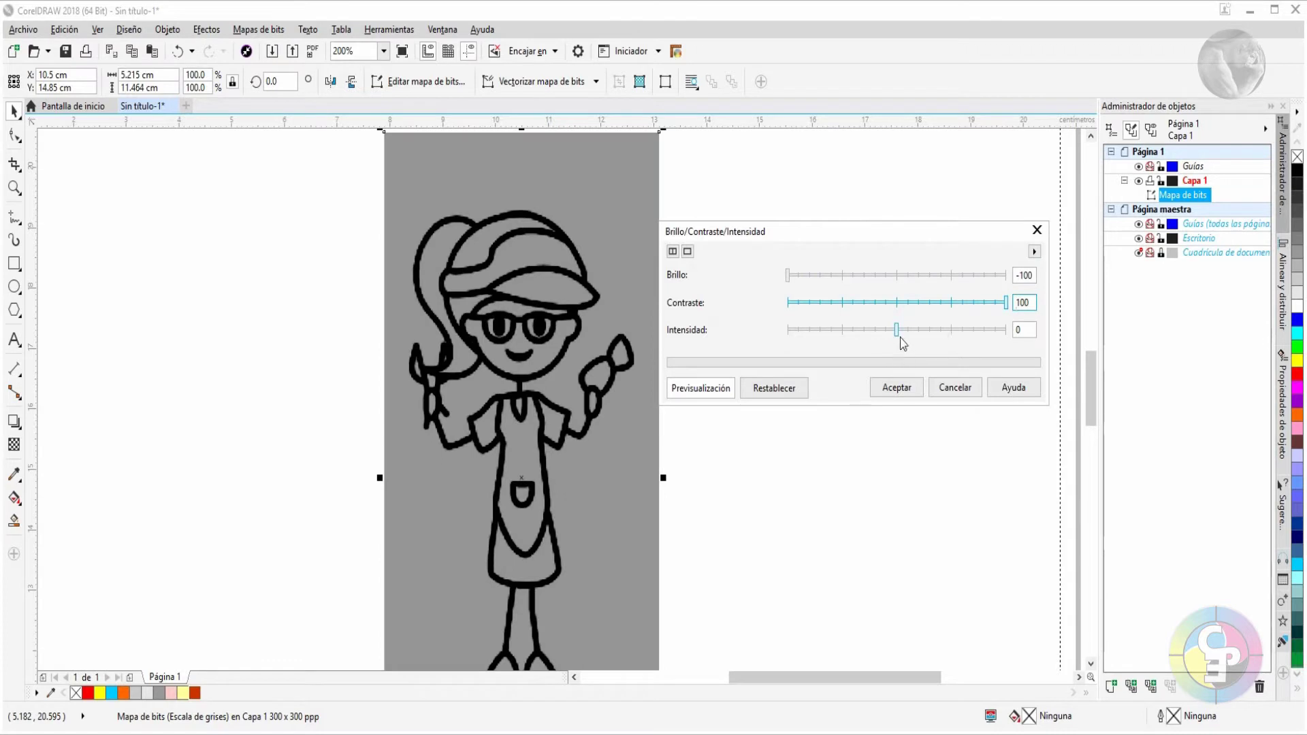
pyautogui.moveTo(898, 338); pyautogui.dragTo(1011, 343)
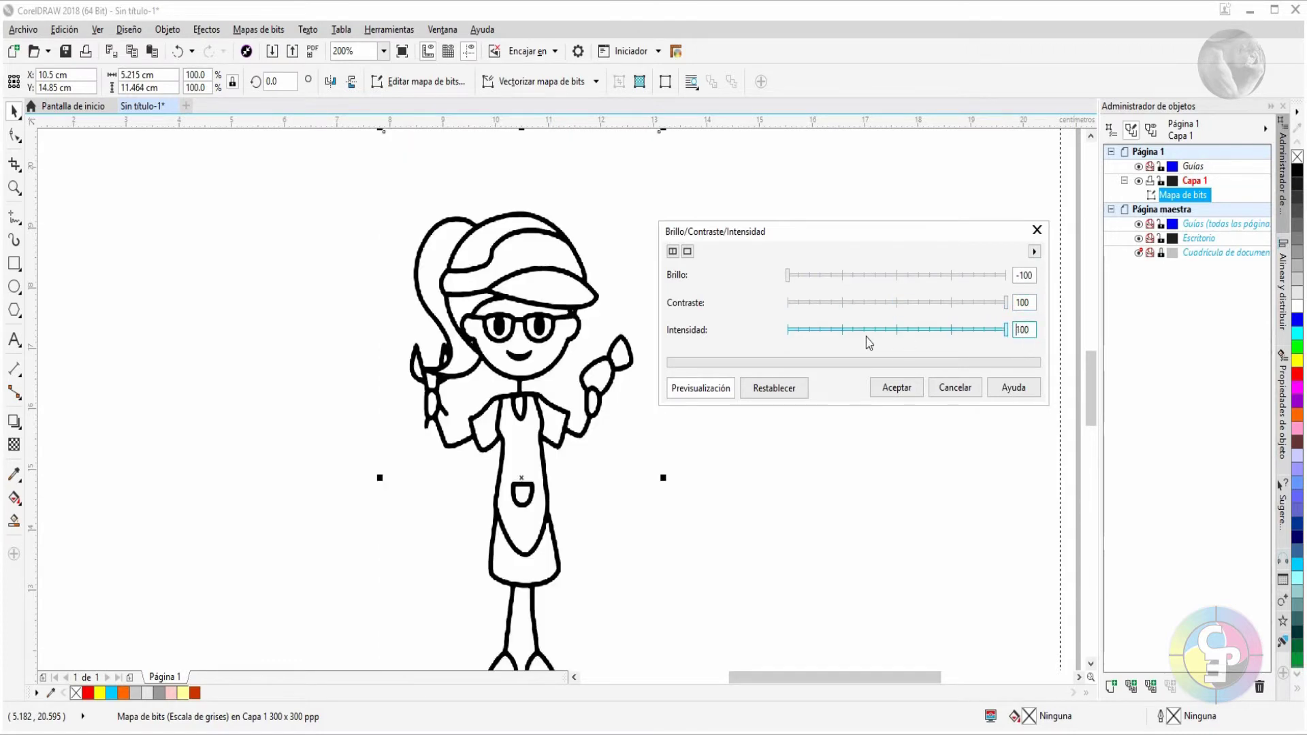
pyautogui.click(897, 387)
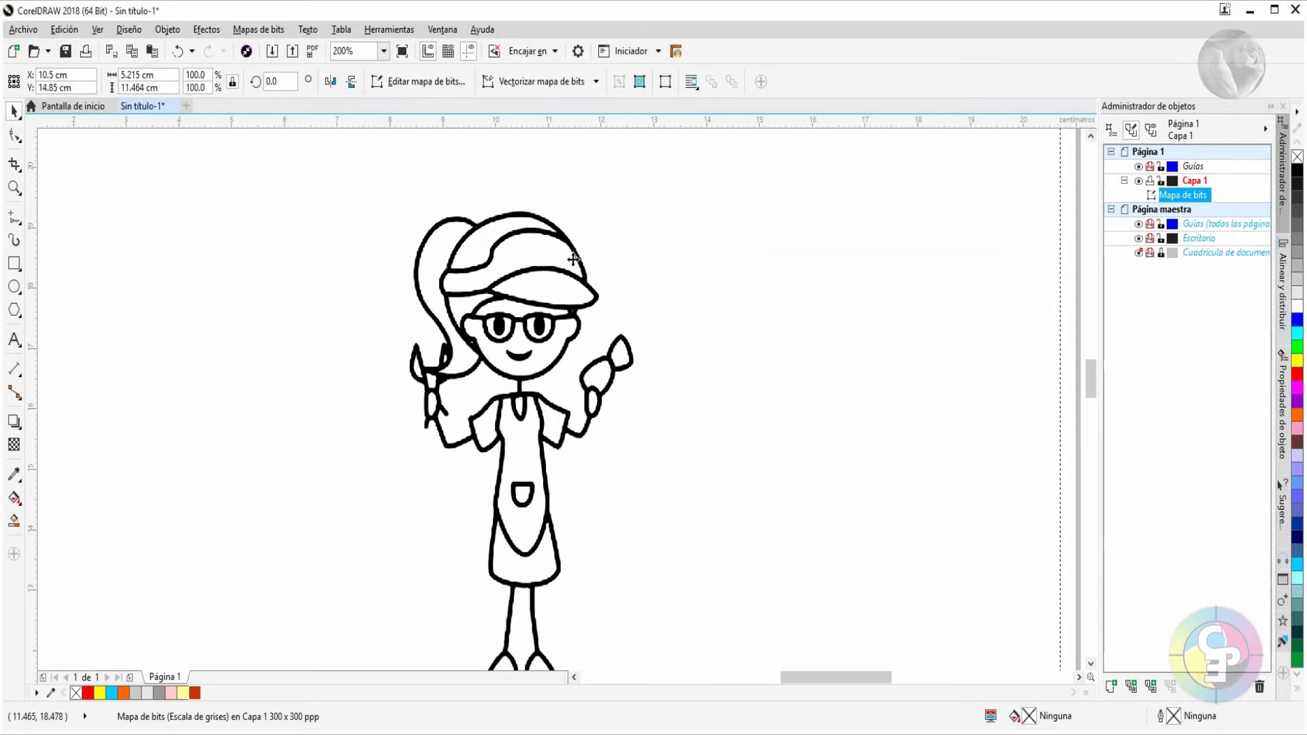
# Trace the adjusted bitmap into vector objects with Vectorización rápida
pyautogui.scroll(8, 612, 254)
pyautogui.scroll(-5, 633, 276)
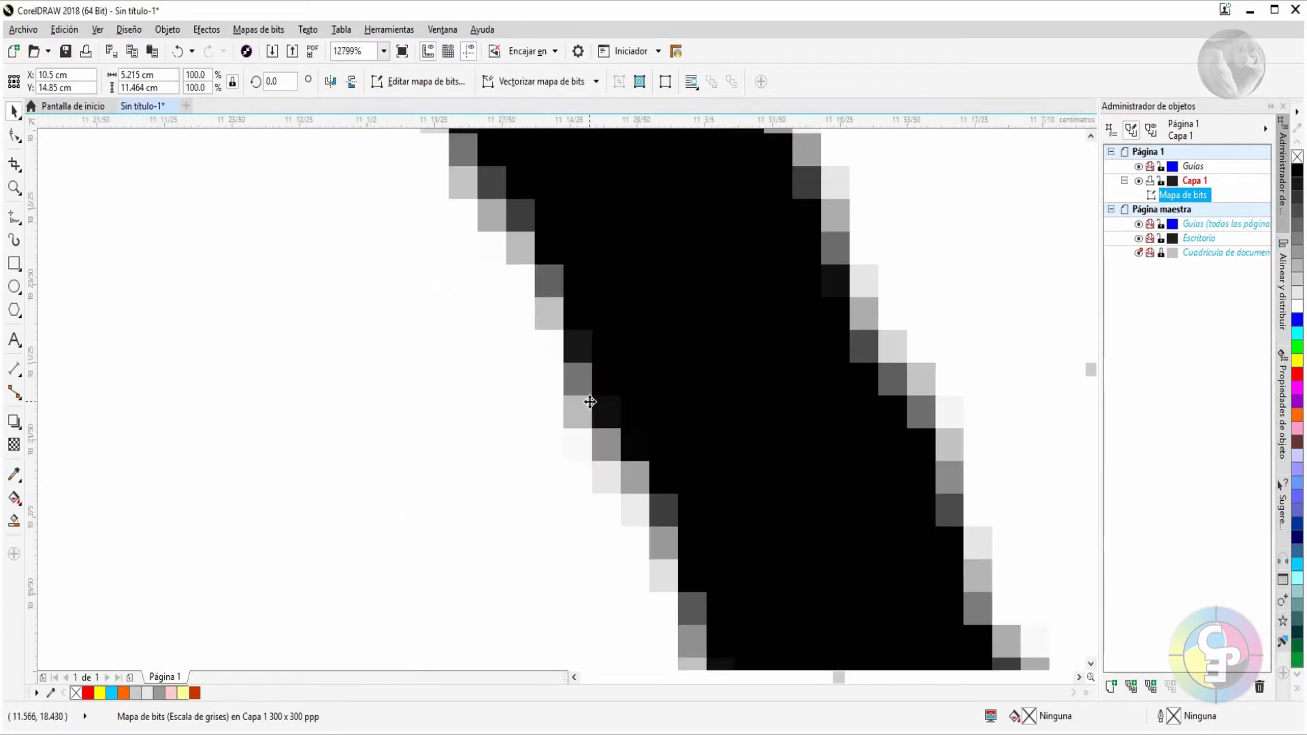
pyautogui.scroll(1, 570, 400)
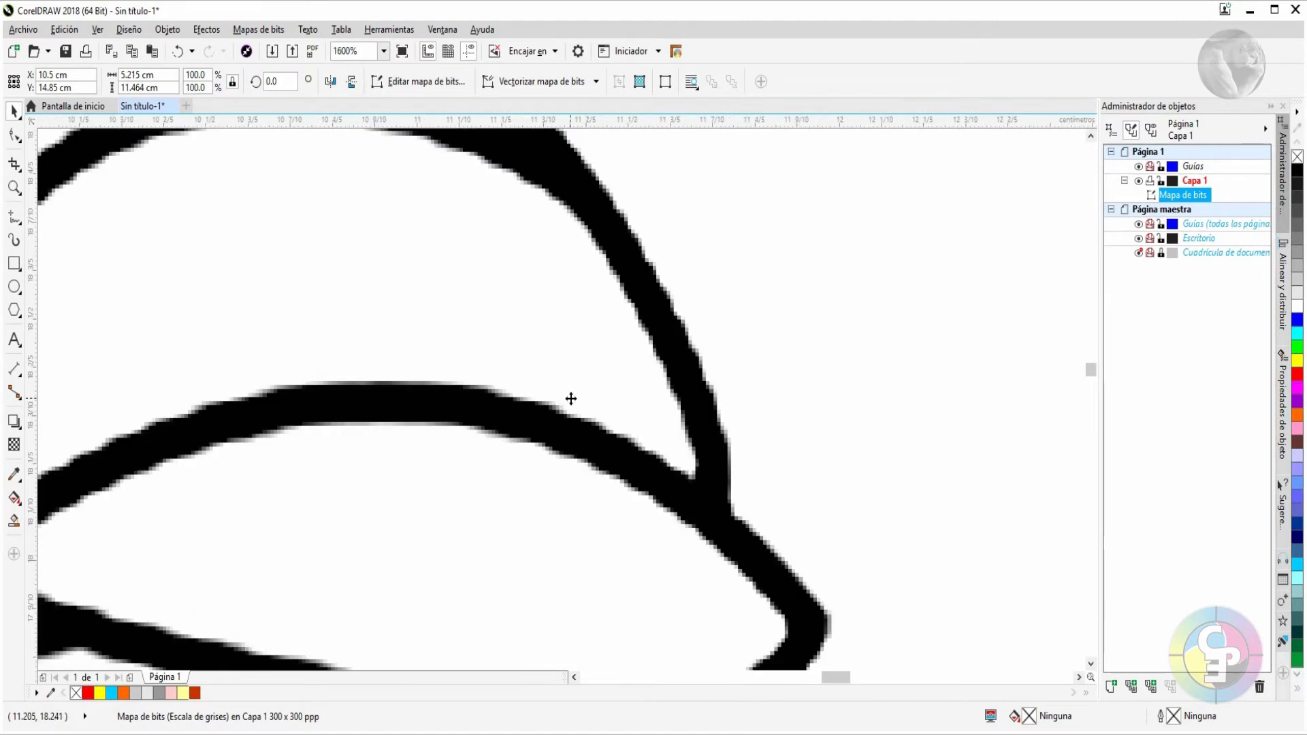
pyautogui.scroll(-4, 558, 412)
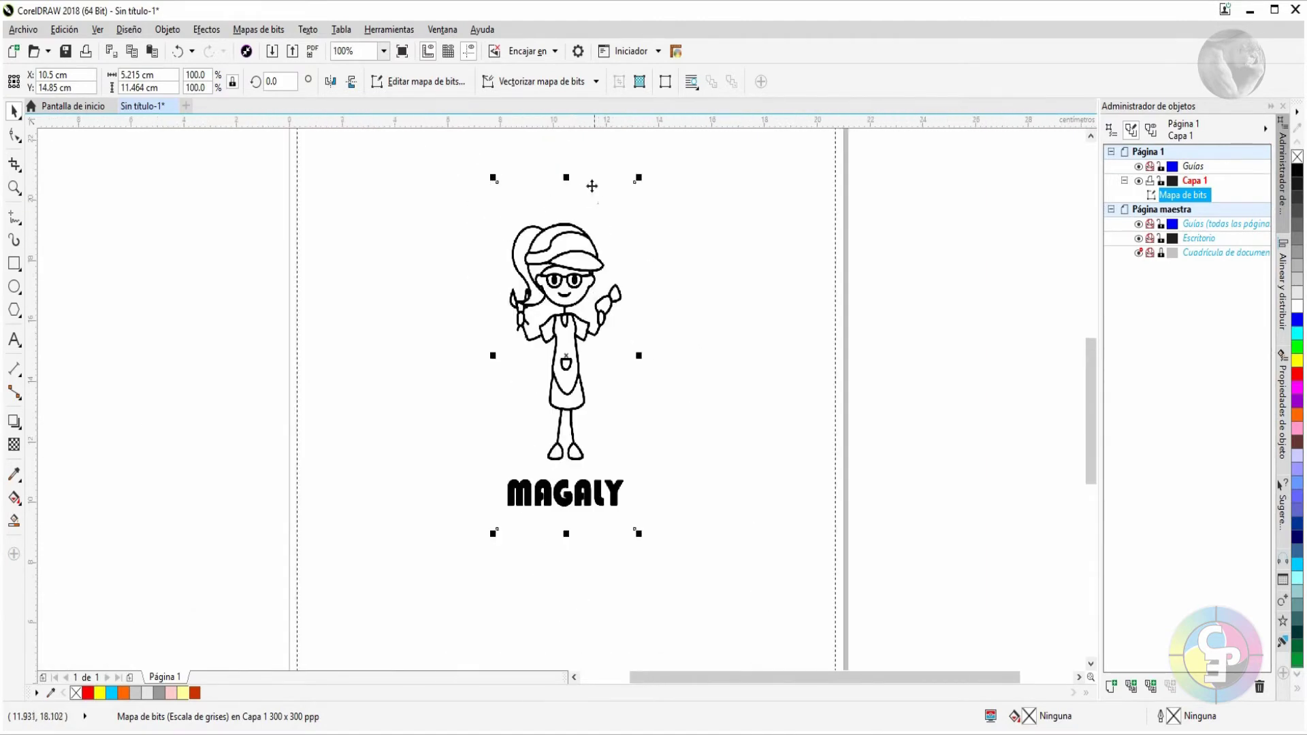
pyautogui.click(596, 83)
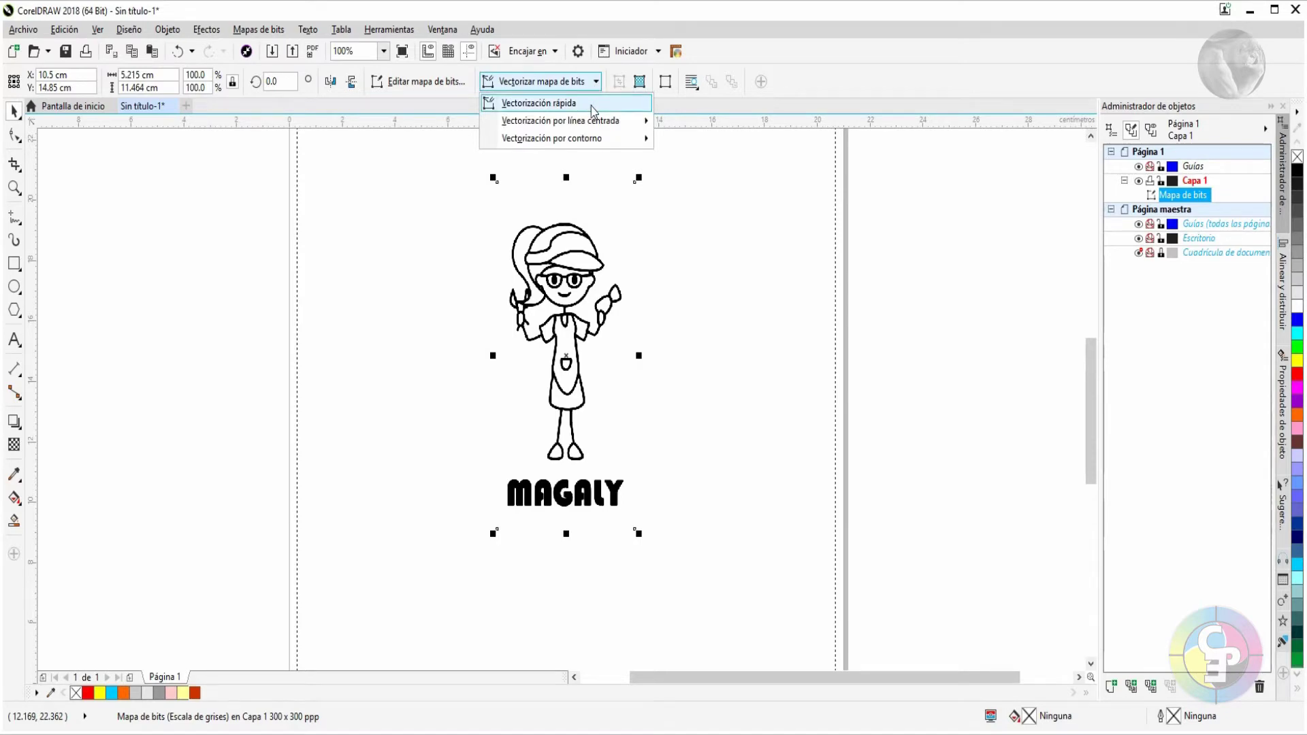
pyautogui.click(591, 109)
# Examine the traced vector outlines up close around the cap, glasses and face
pyautogui.scroll(7, 561, 255)
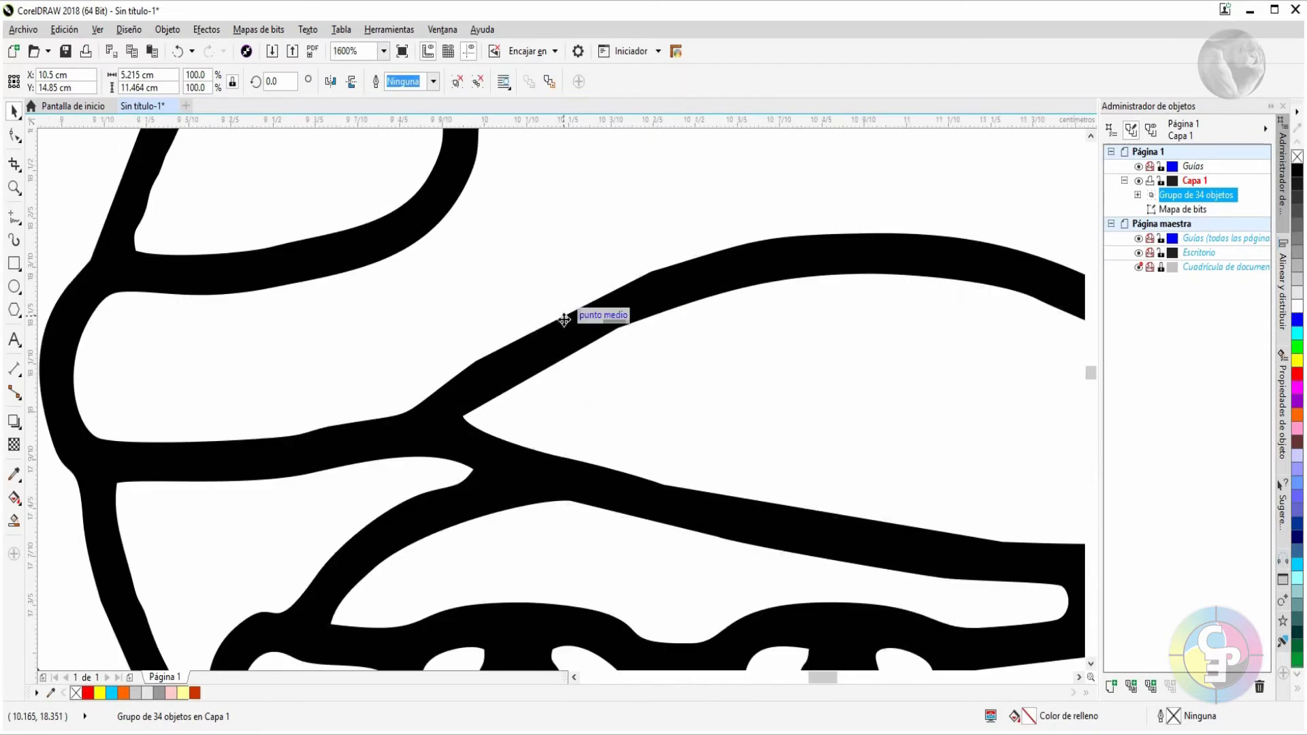
pyautogui.scroll(2, 674, 329)
pyautogui.scroll(-9, 674, 330)
pyautogui.scroll(5, 443, 450)
pyautogui.scroll(-6, 496, 379)
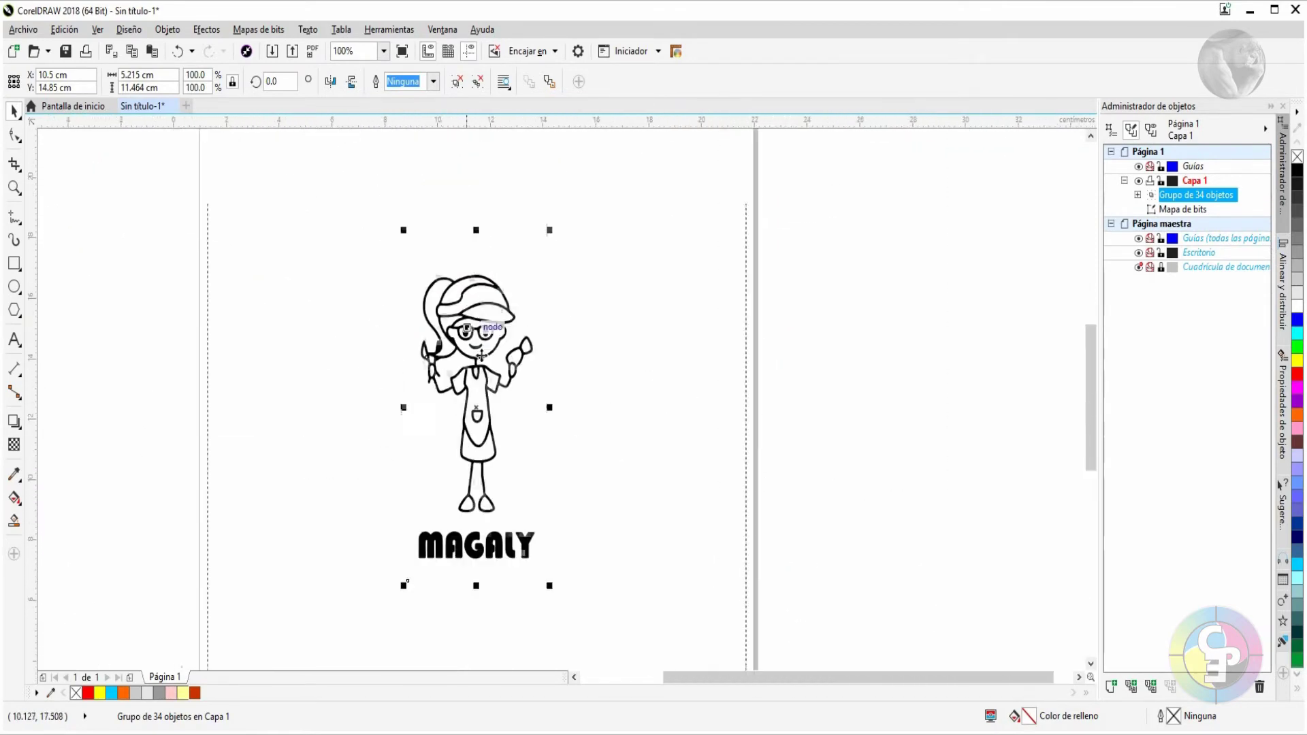
pyautogui.scroll(2, 481, 354)
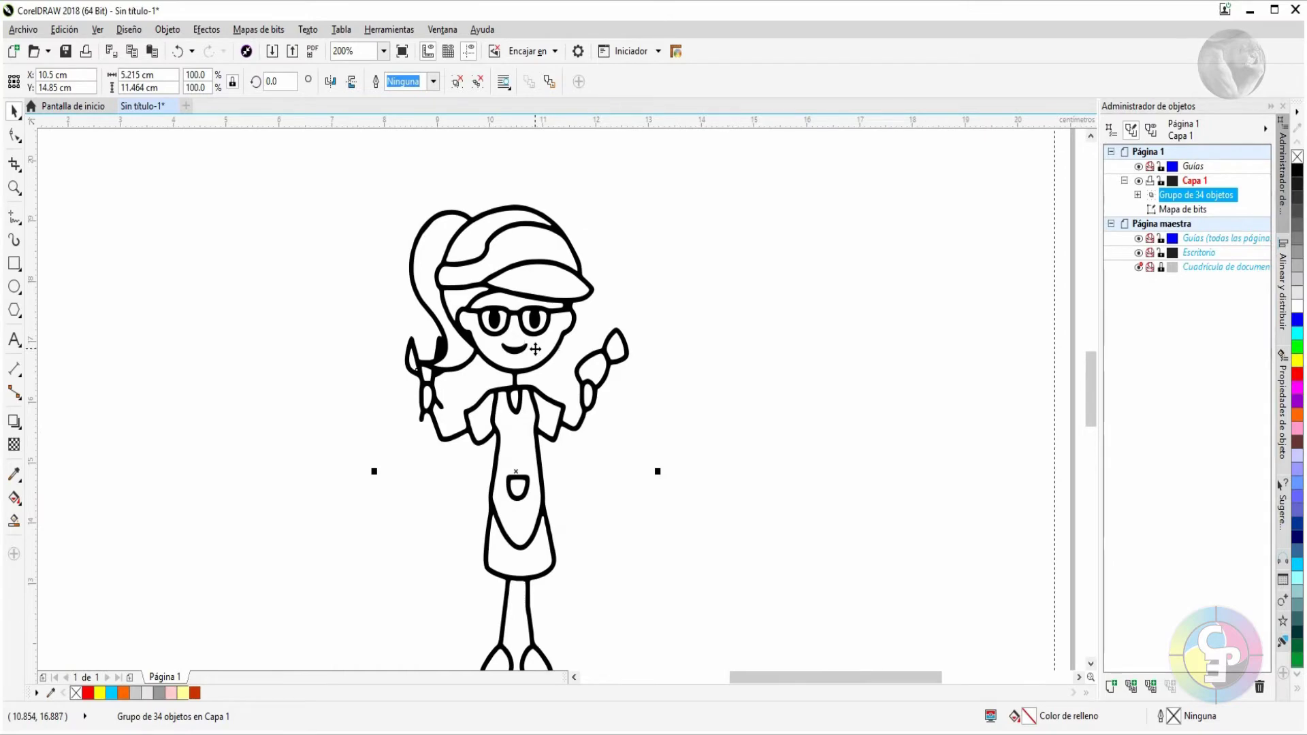
# Undo the quick trace and open a Vectorización por contorno of the bitmap with the Arte lineal preset
pyautogui.scroll(-2, 536, 349)
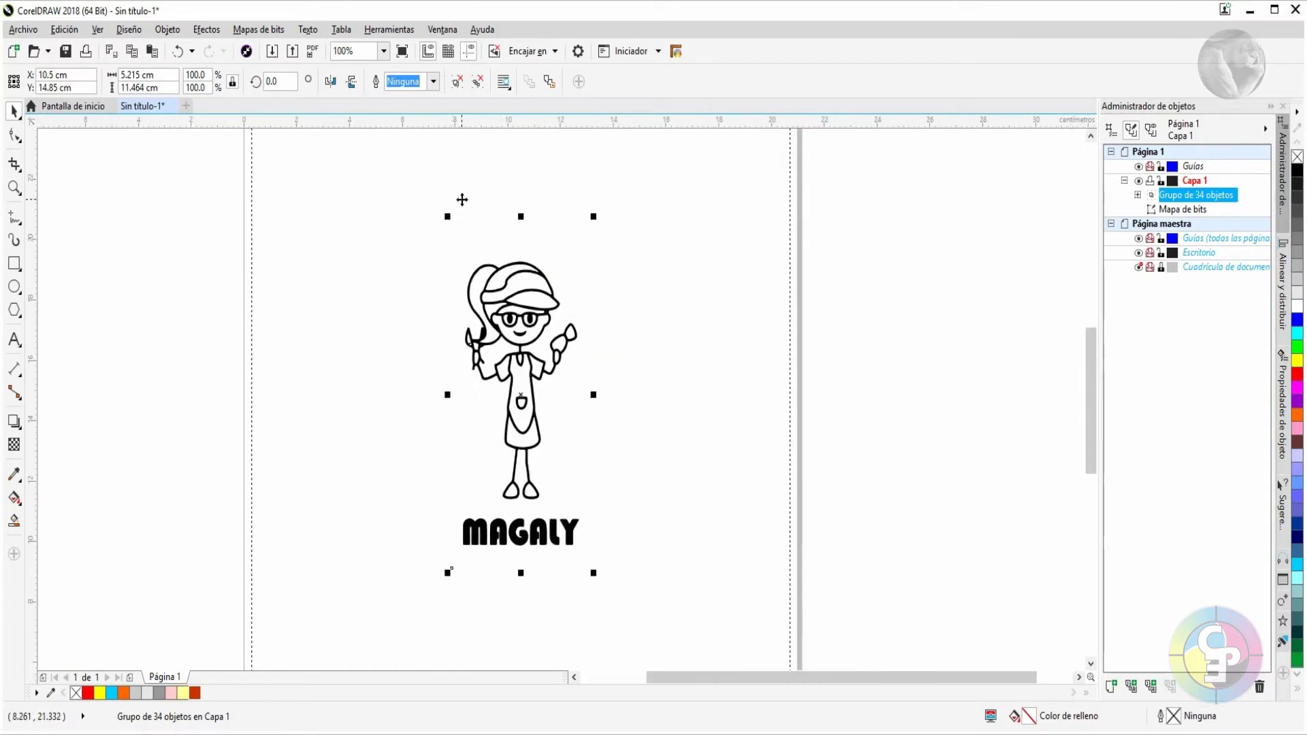
pyautogui.click(178, 52)
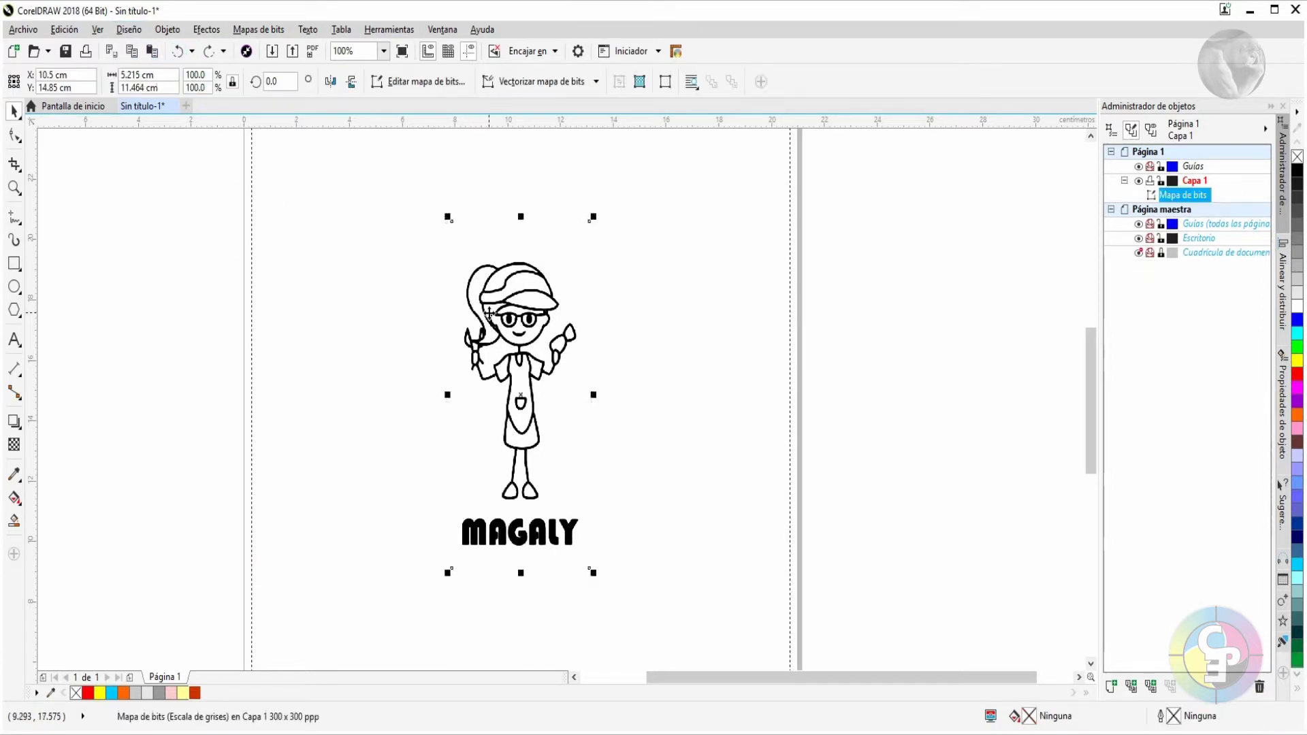
pyautogui.click(596, 82)
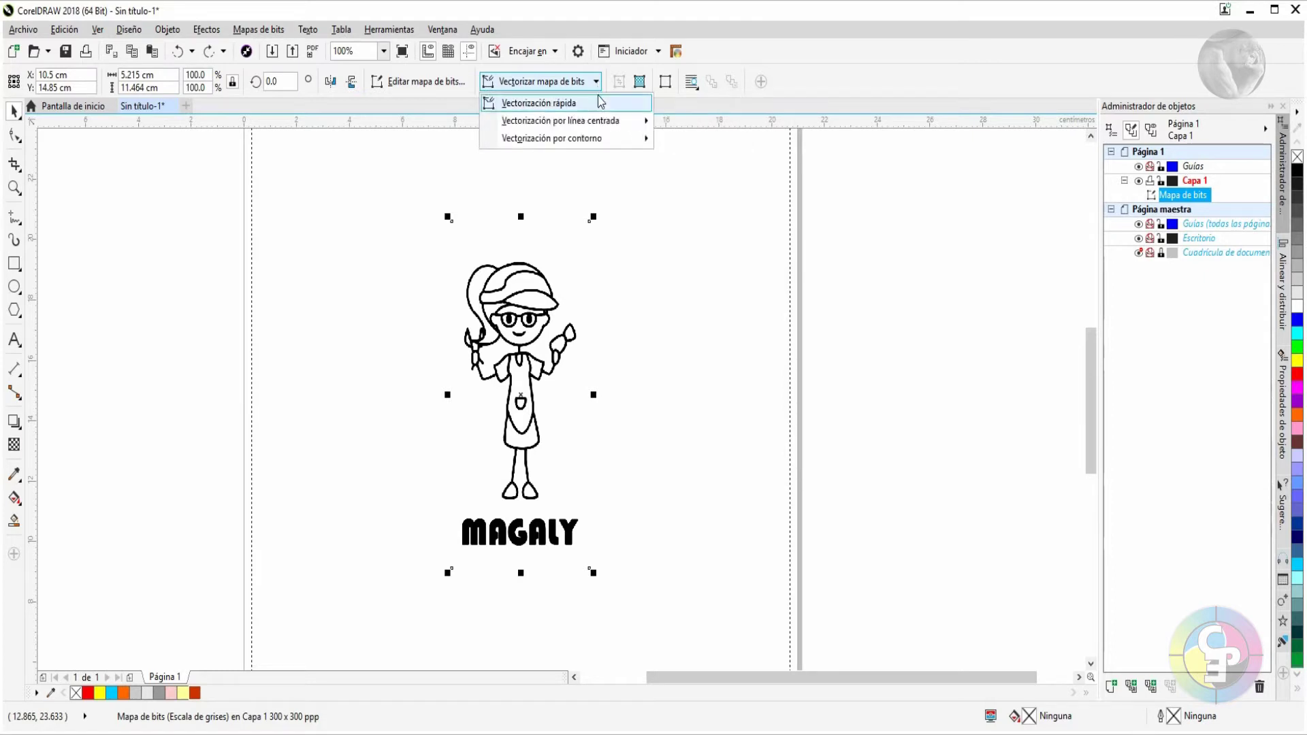
pyautogui.moveTo(611, 143)
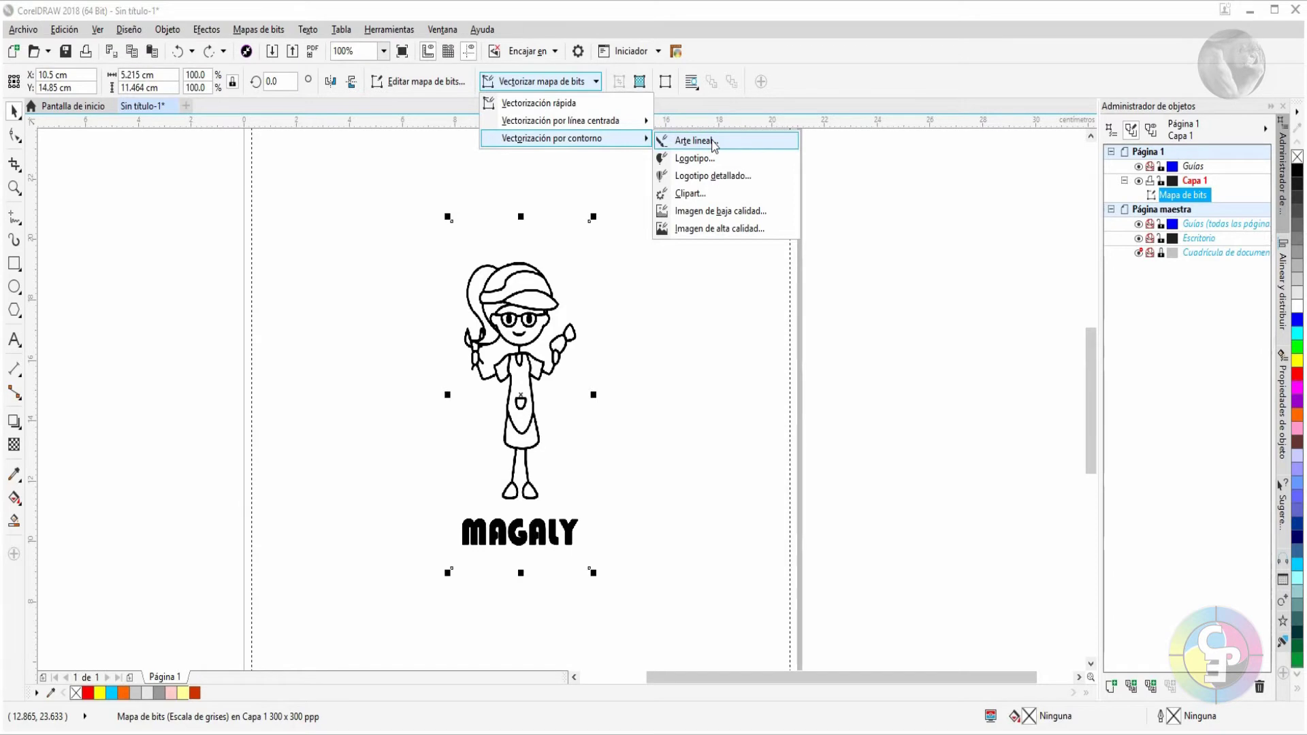
pyautogui.click(713, 145)
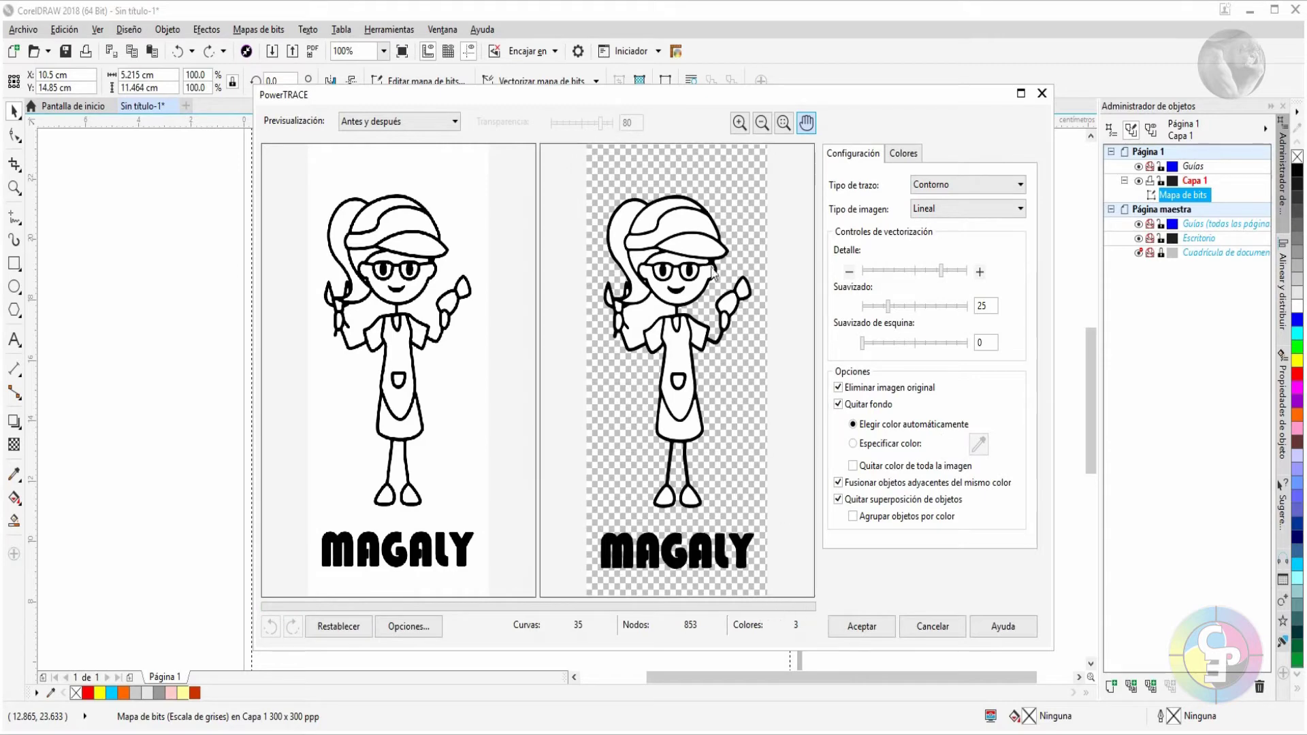
# Examine the before-and-after trace preview up close along the curves of the cap
pyautogui.scroll(5, 697, 243)
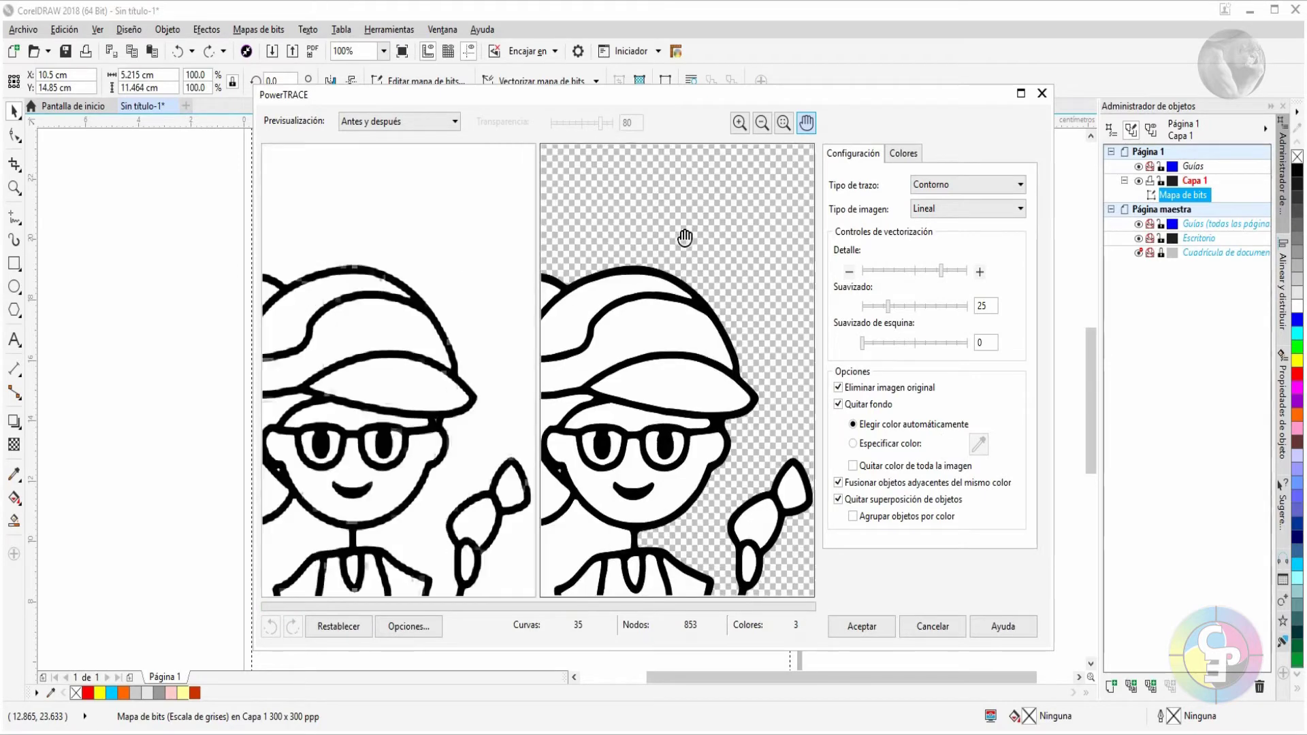
pyautogui.scroll(-3, 674, 380)
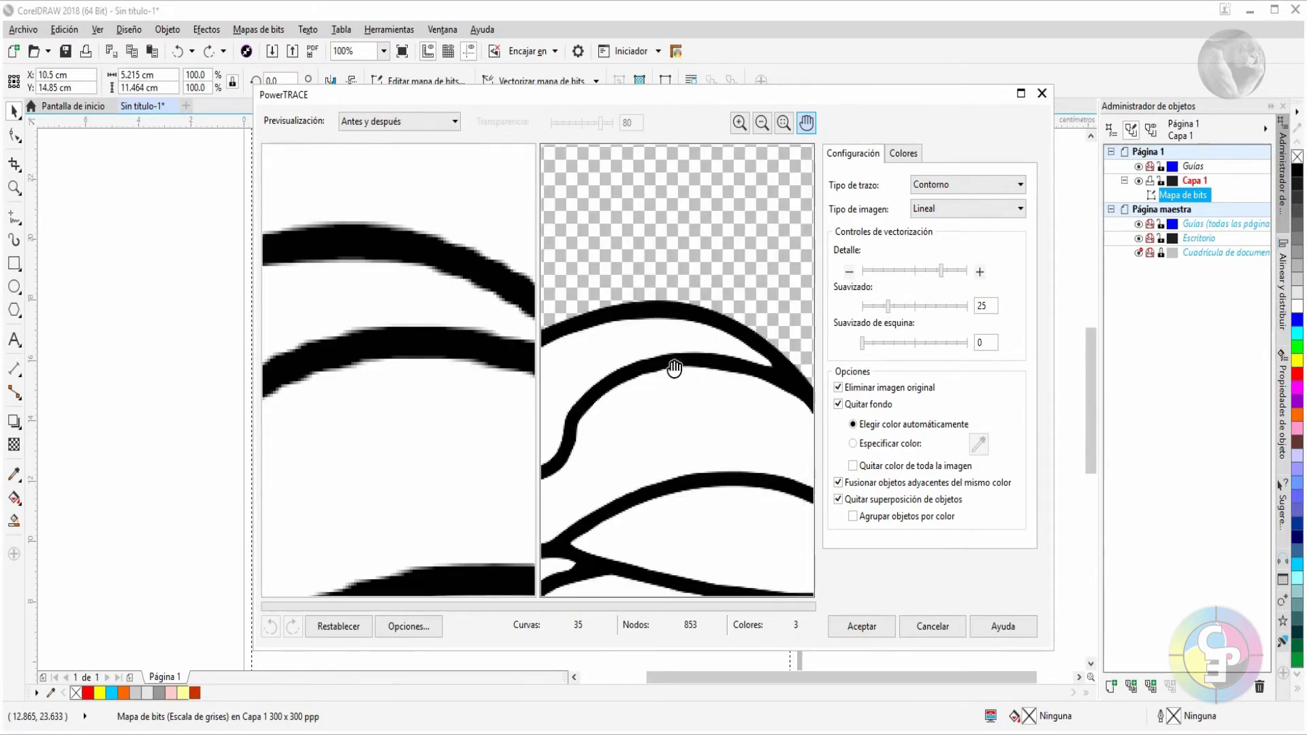
pyautogui.scroll(3, 667, 320)
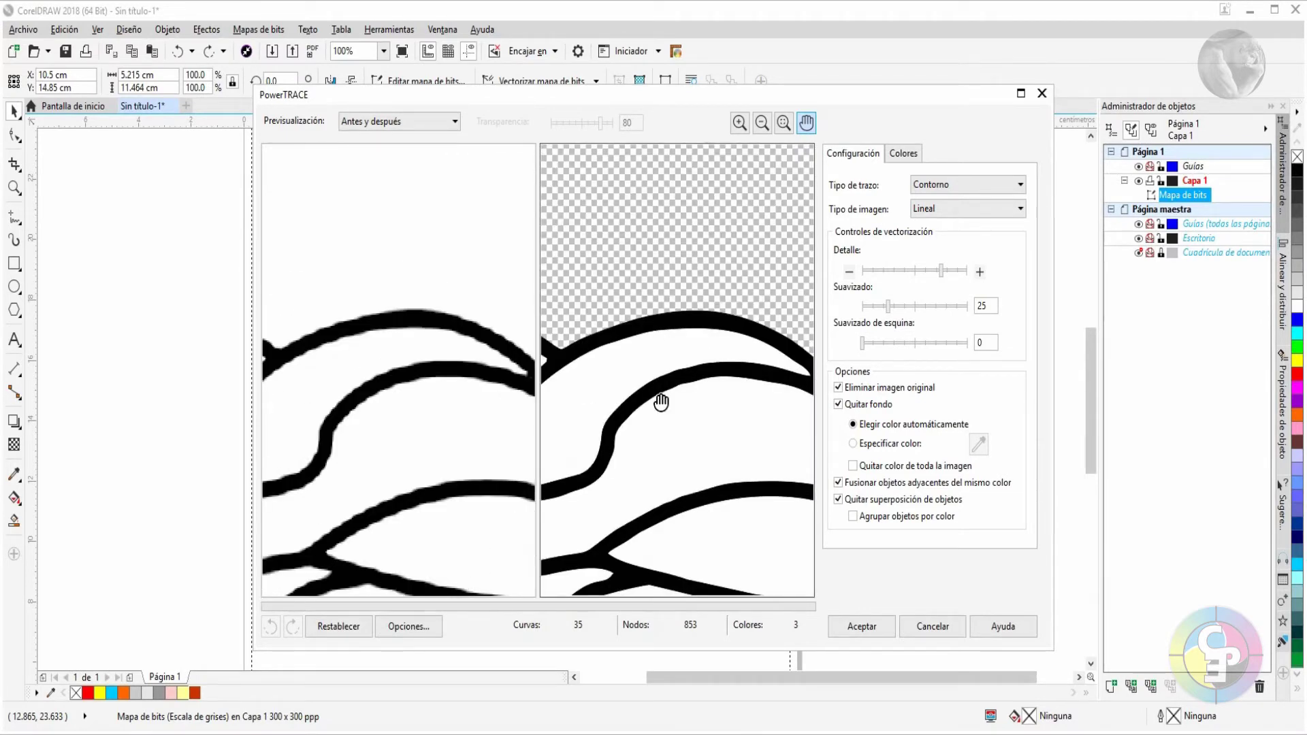
pyautogui.scroll(1, 726, 338)
pyautogui.scroll(-1, 721, 341)
pyautogui.scroll(1, 653, 414)
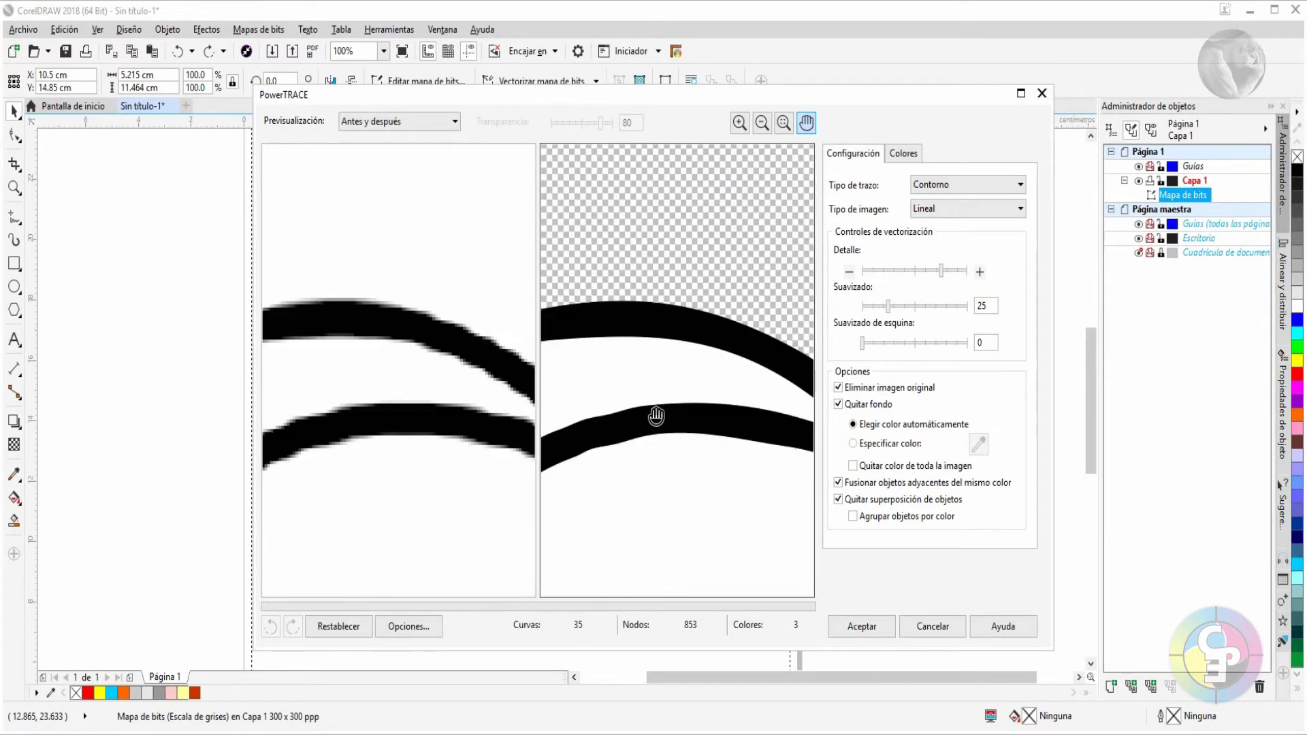
pyautogui.scroll(1, 648, 408)
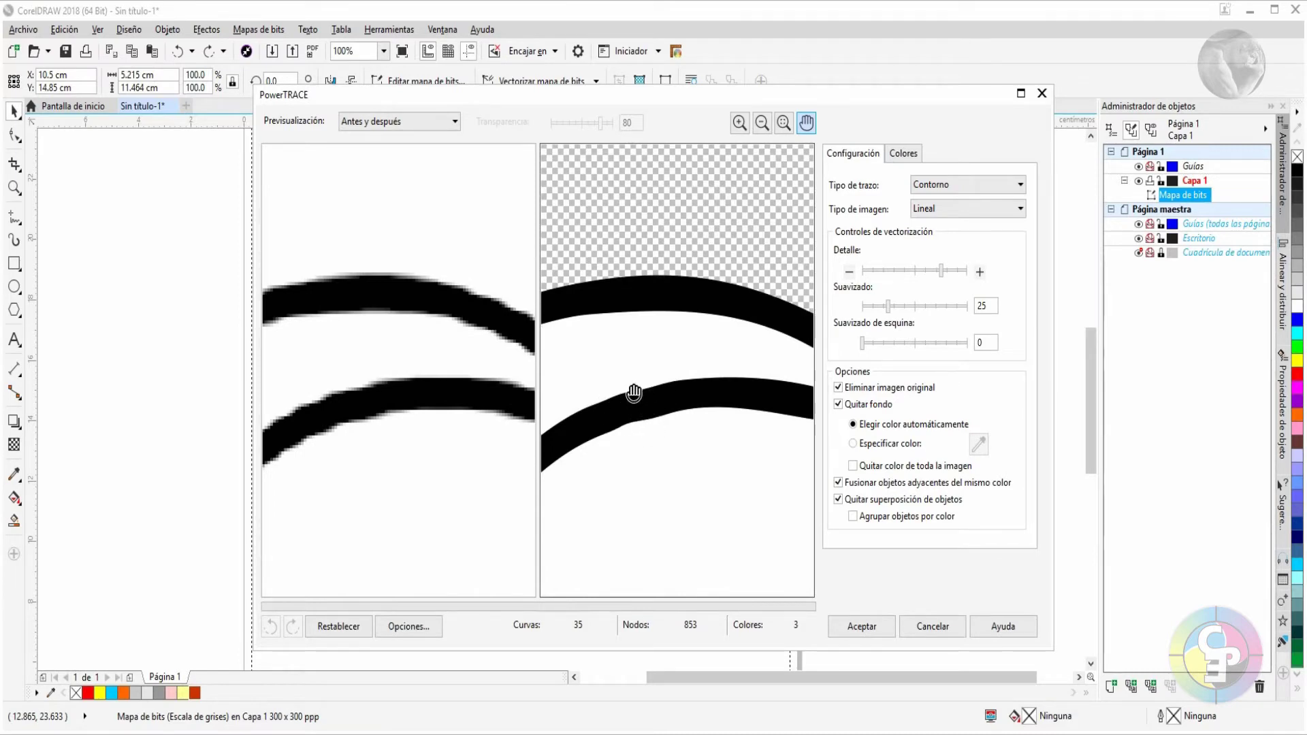
pyautogui.moveTo(658, 412); pyautogui.dragTo(707, 368)
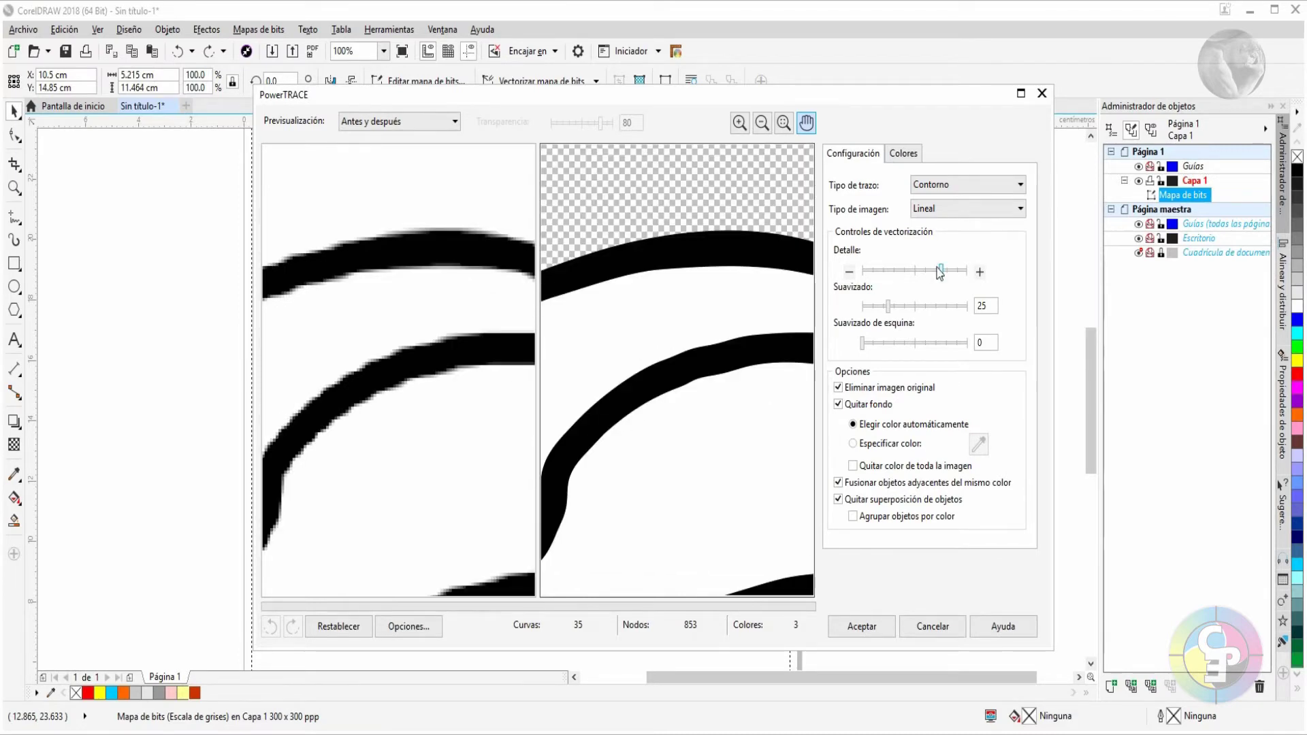
# Reduce the trace's Detalle slightly and set Suavizado to 41, checking the whole figure in the preview
pyautogui.moveTo(938, 276); pyautogui.dragTo(894, 313)
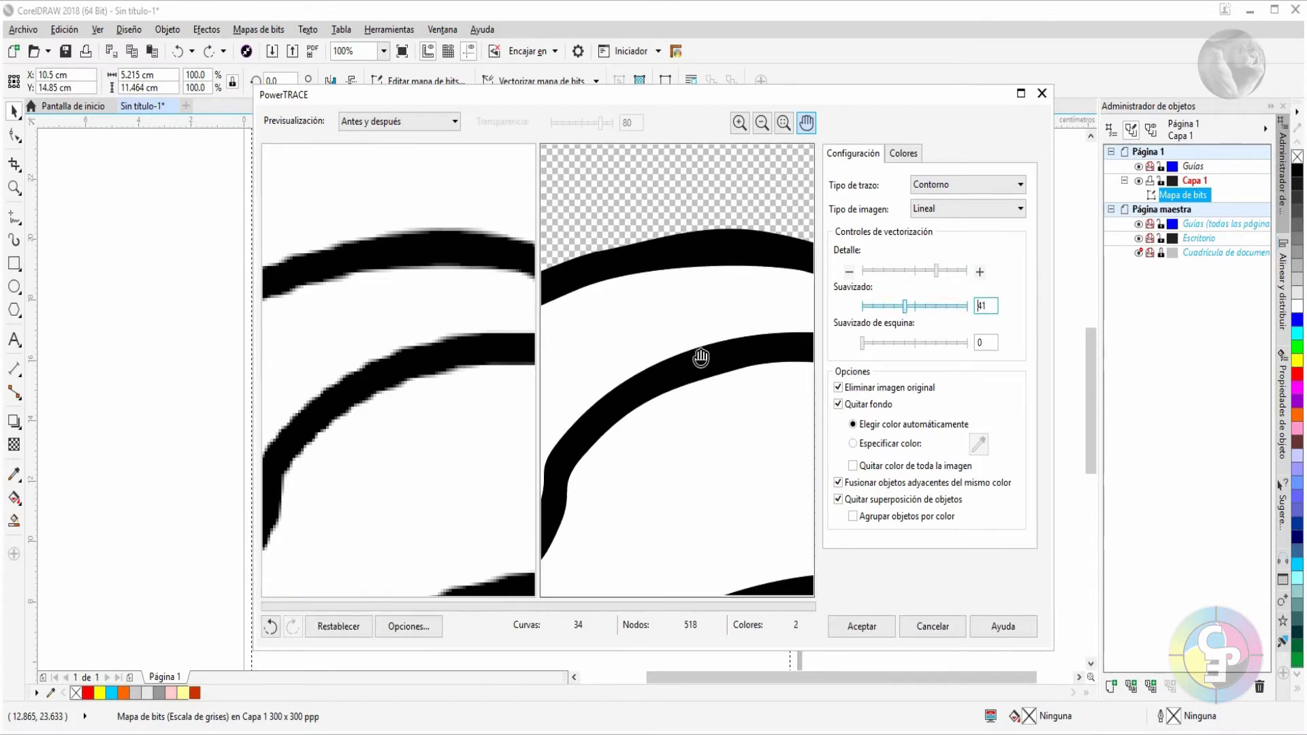
pyautogui.scroll(-3, 701, 417)
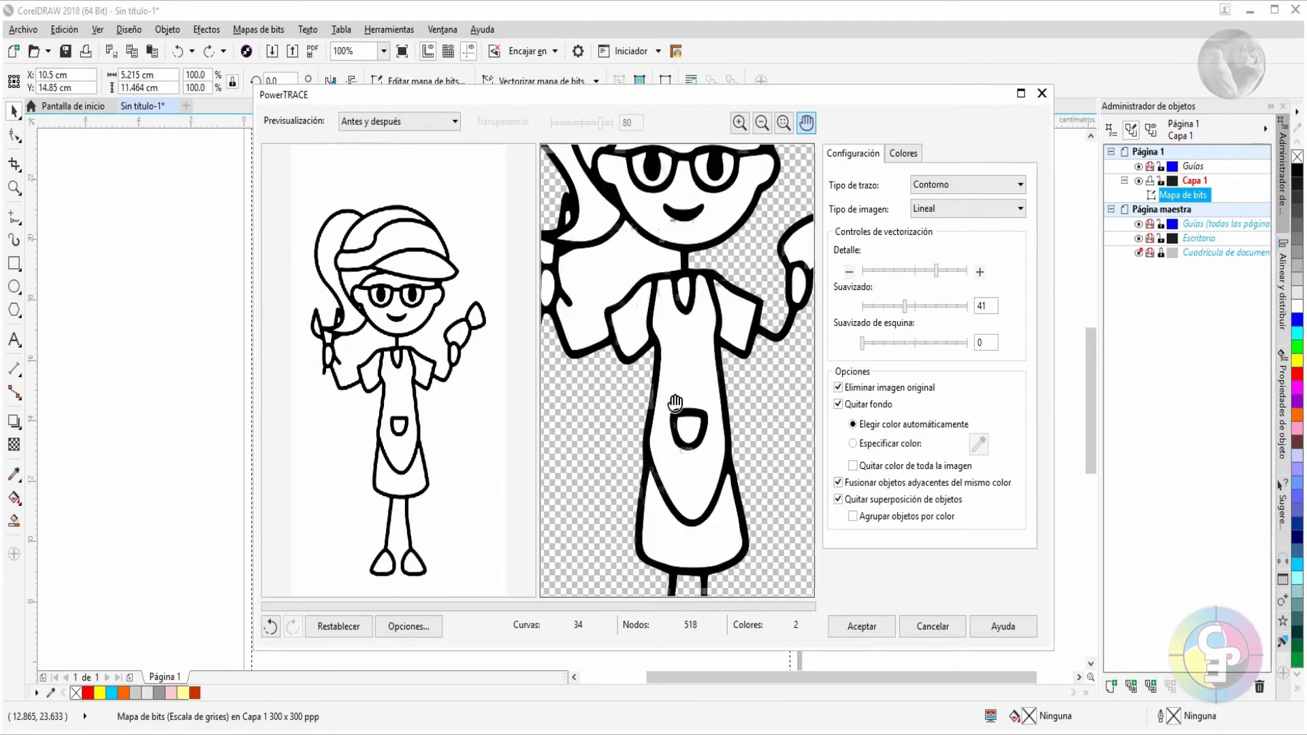
pyautogui.scroll(2, 683, 236)
pyautogui.scroll(-2, 683, 236)
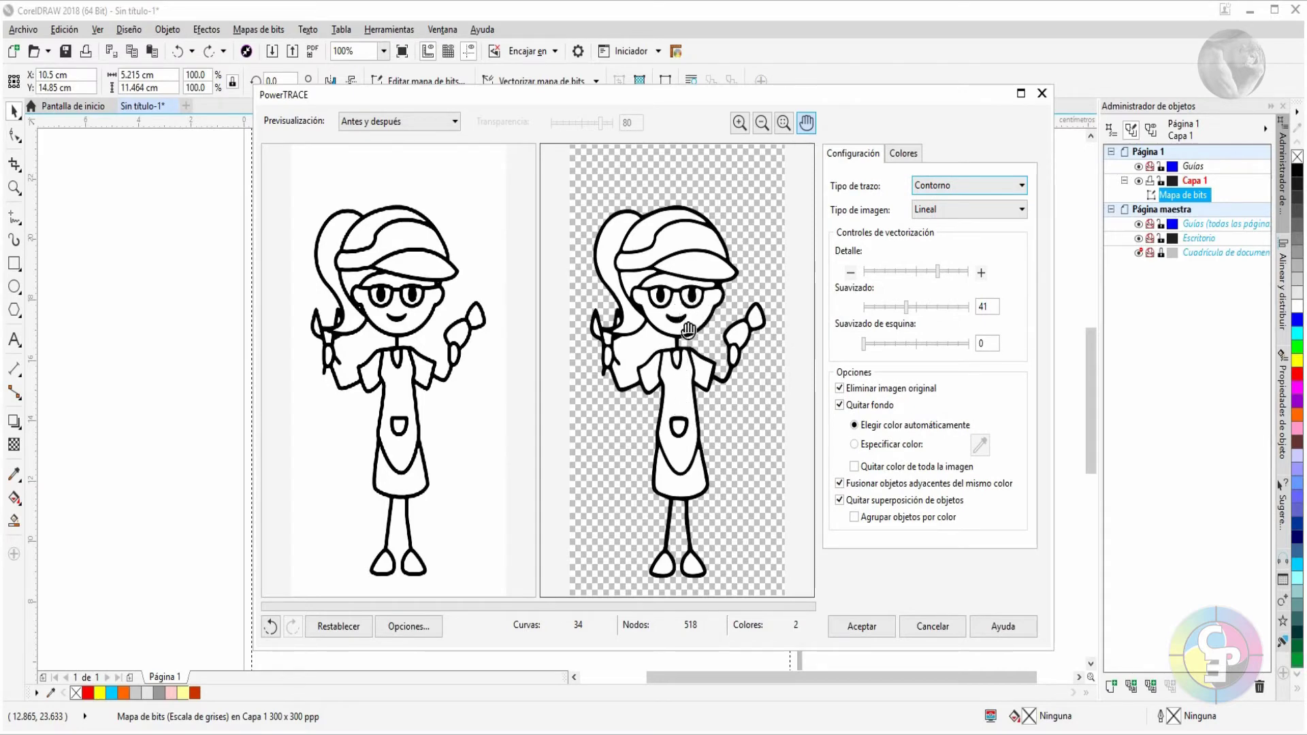
# Try toggling Quitar fondo, Quitar color de toda la imagen and Agrupar objetos por color, restoring each option
pyautogui.click(840, 407)
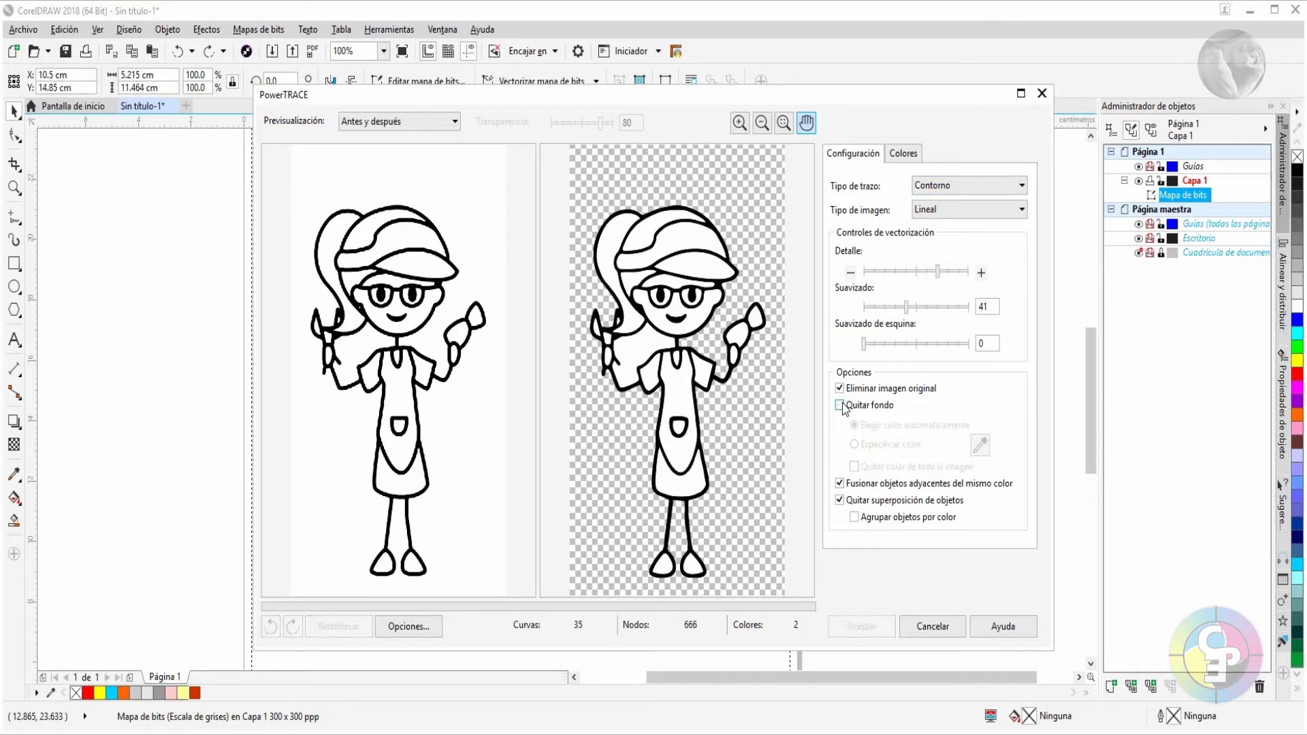
pyautogui.click(840, 406)
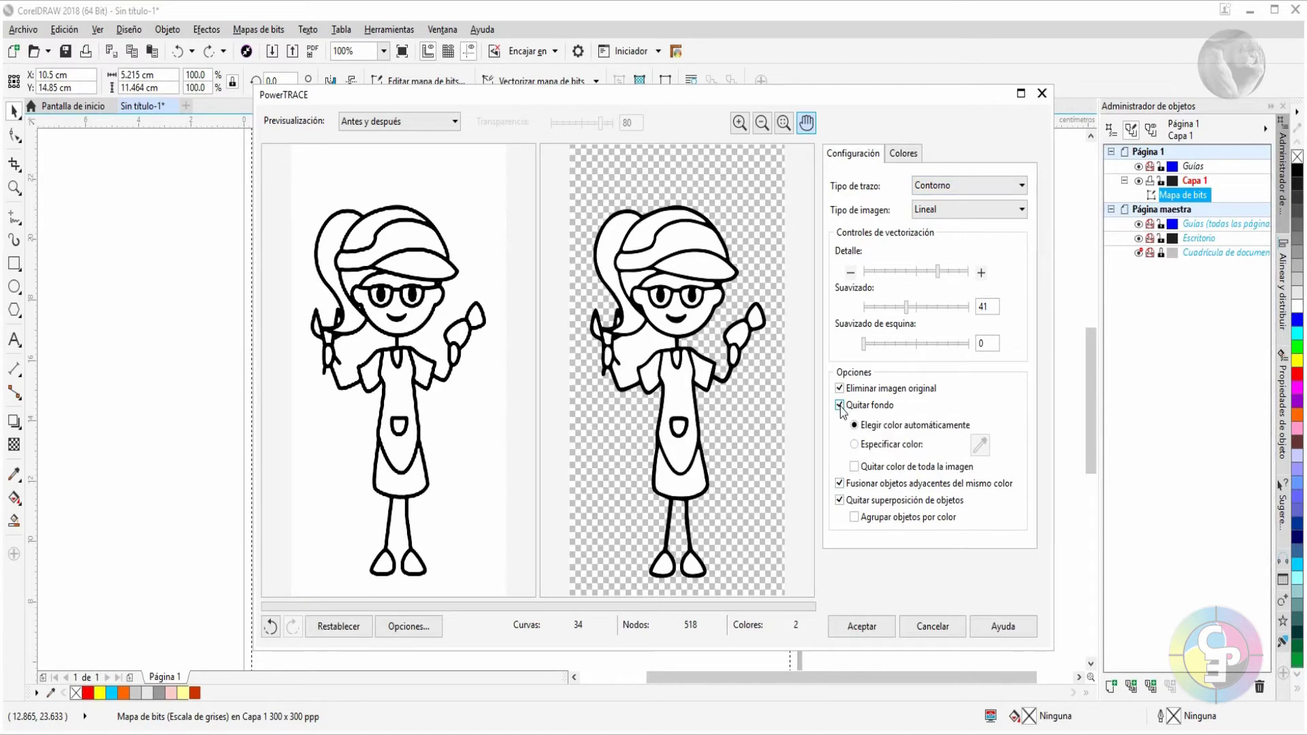
pyautogui.click(839, 406)
pyautogui.click(840, 407)
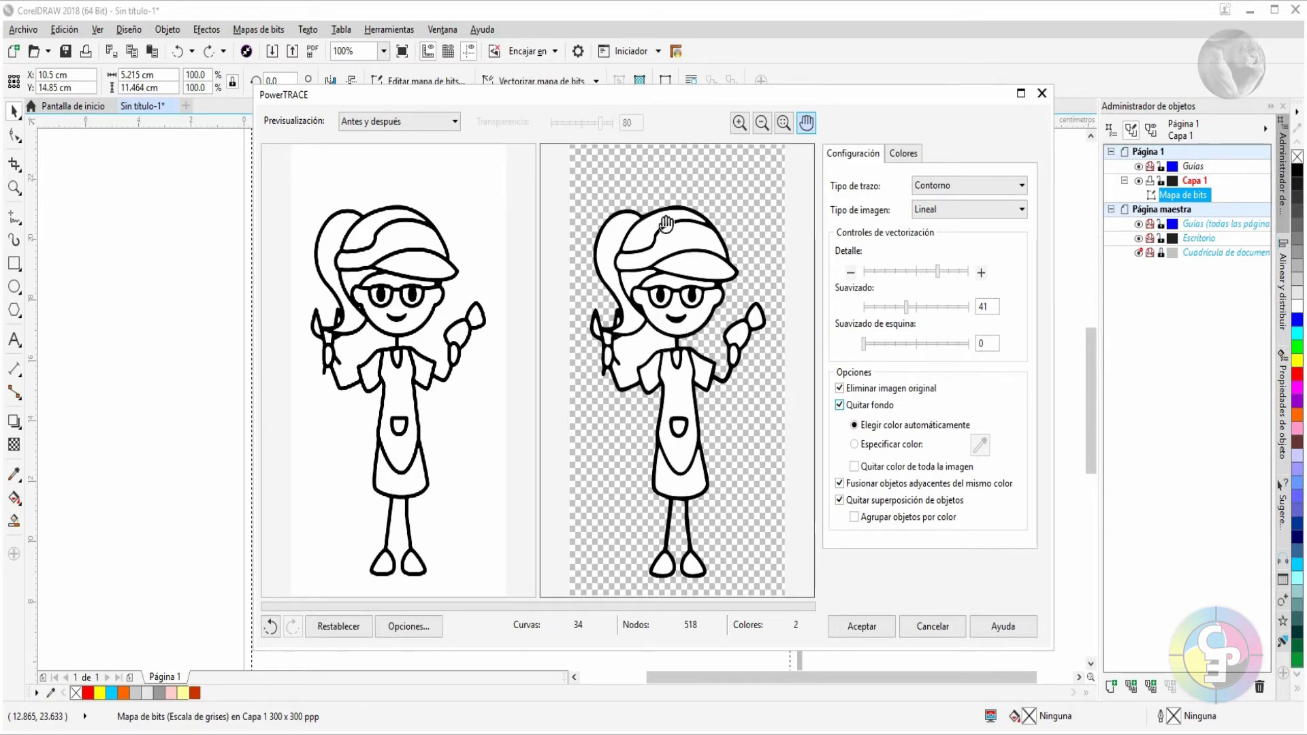
pyautogui.click(854, 468)
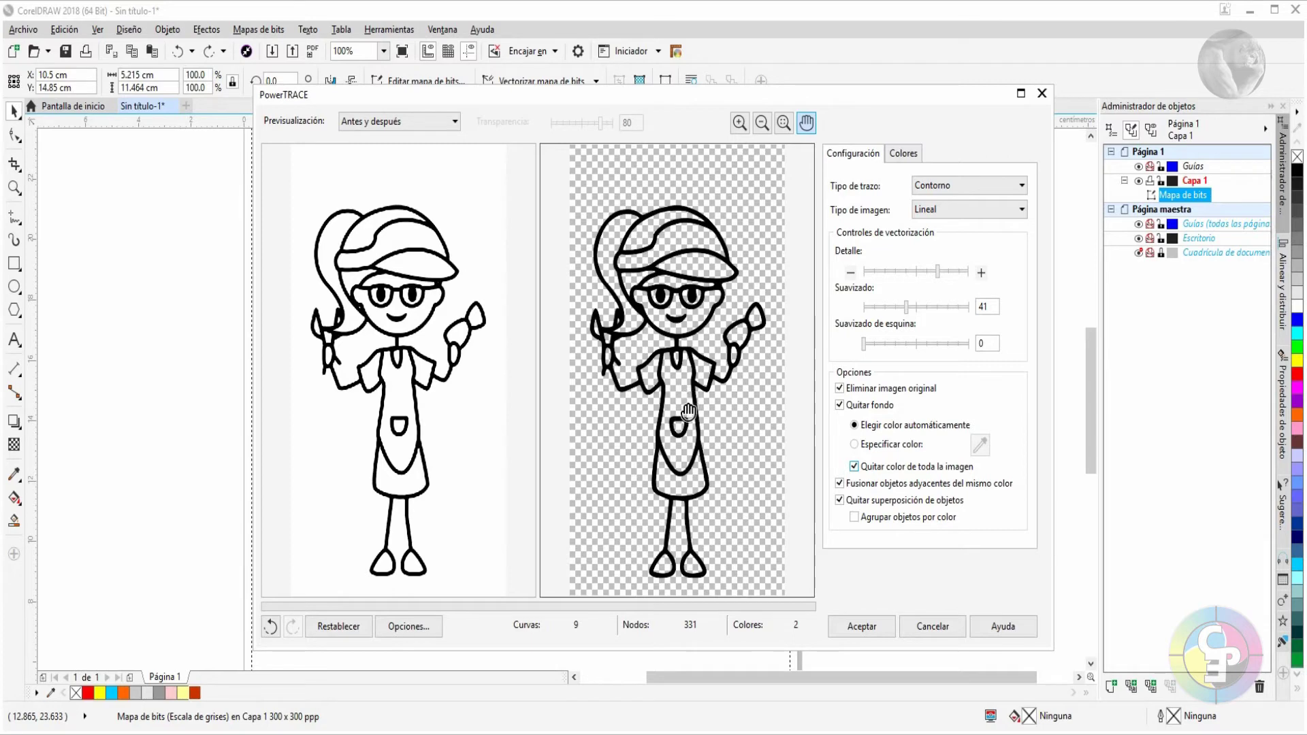
pyautogui.click(854, 466)
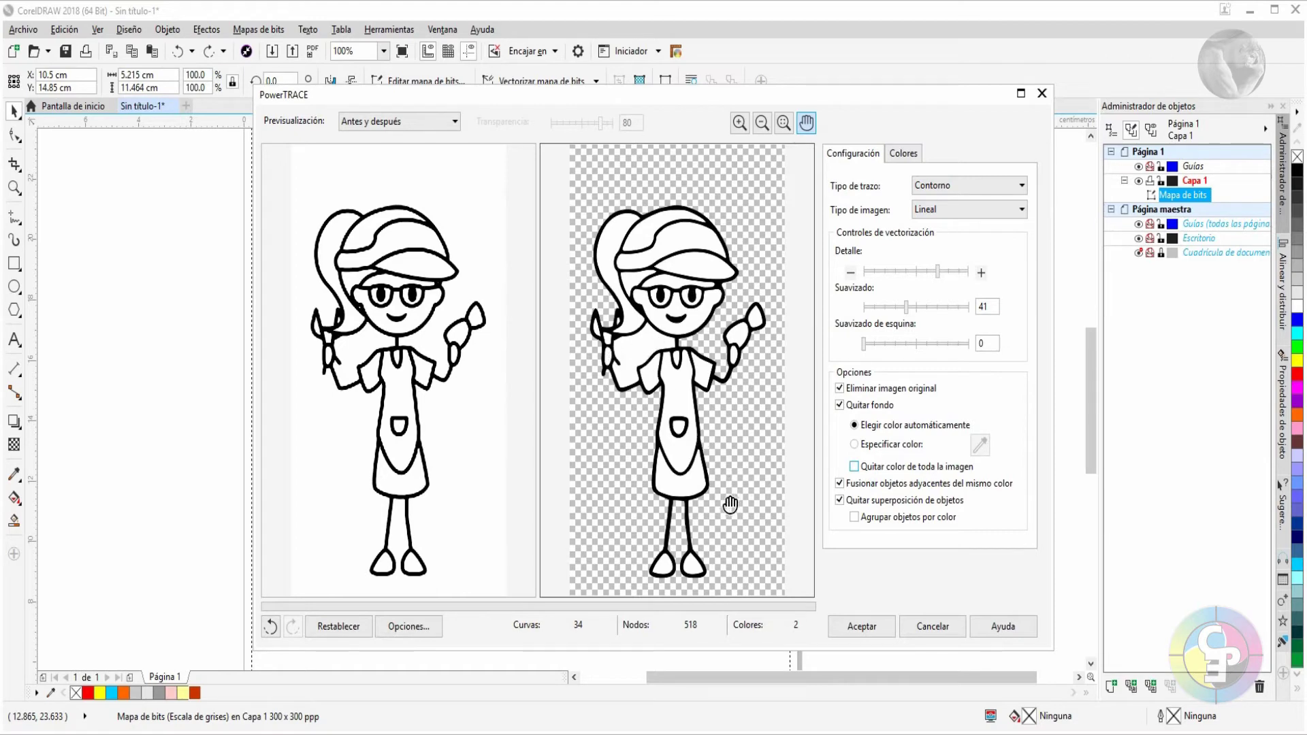
pyautogui.click(855, 518)
pyautogui.click(855, 519)
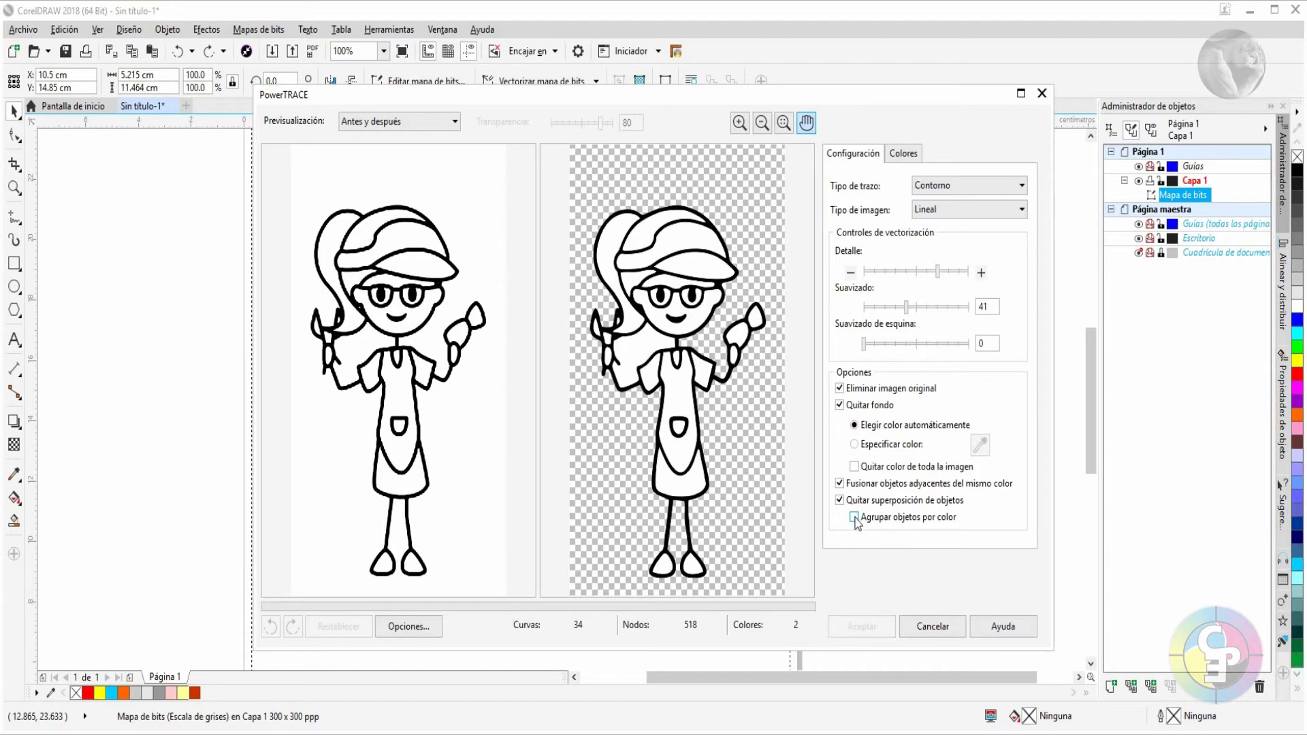
# Change the trace's white colour from grayscale to the RGB model as Blanco (#FFFFFF)
pyautogui.click(903, 153)
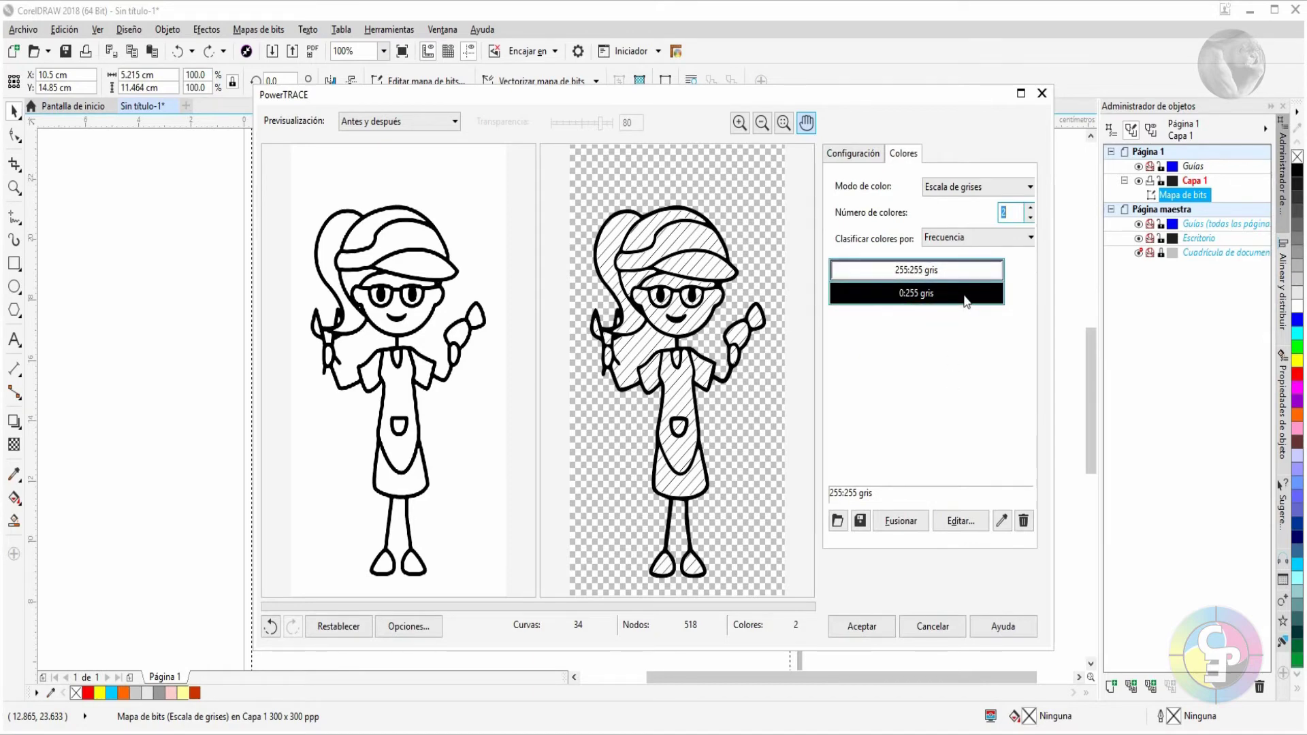
pyautogui.click(964, 381)
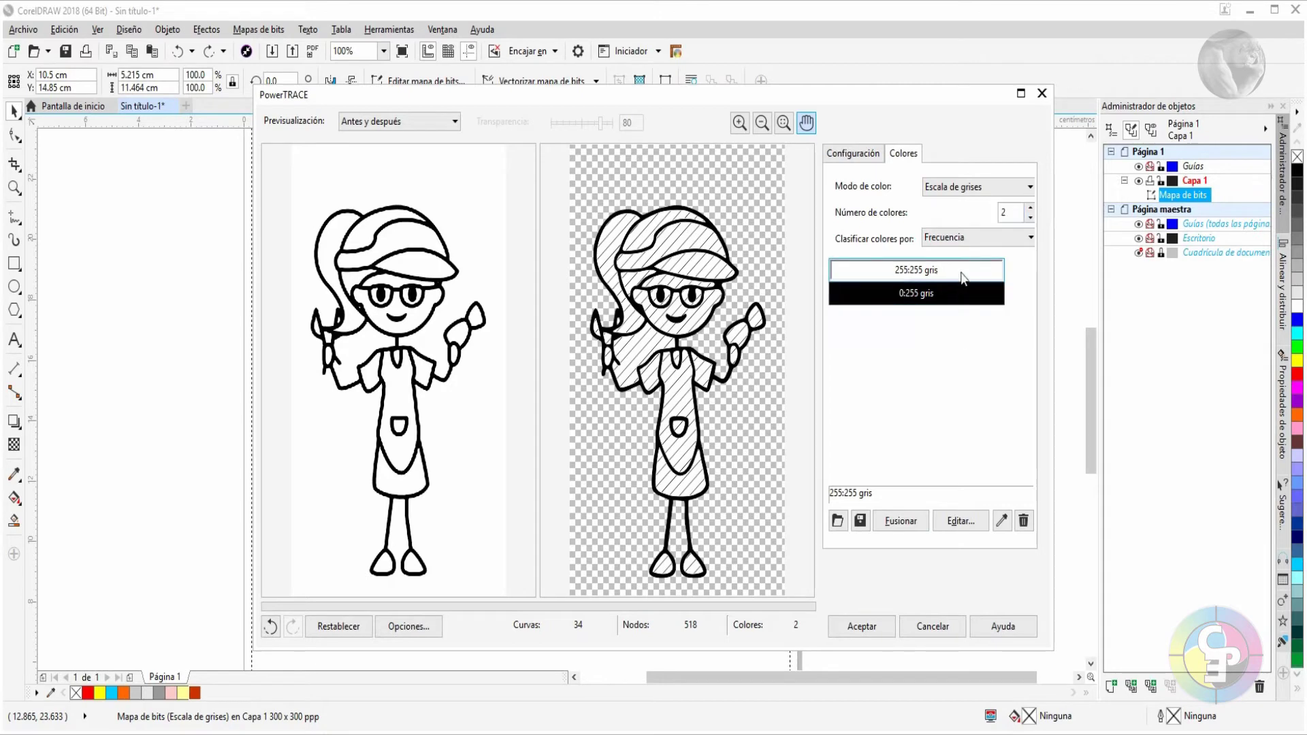
pyautogui.click(966, 522)
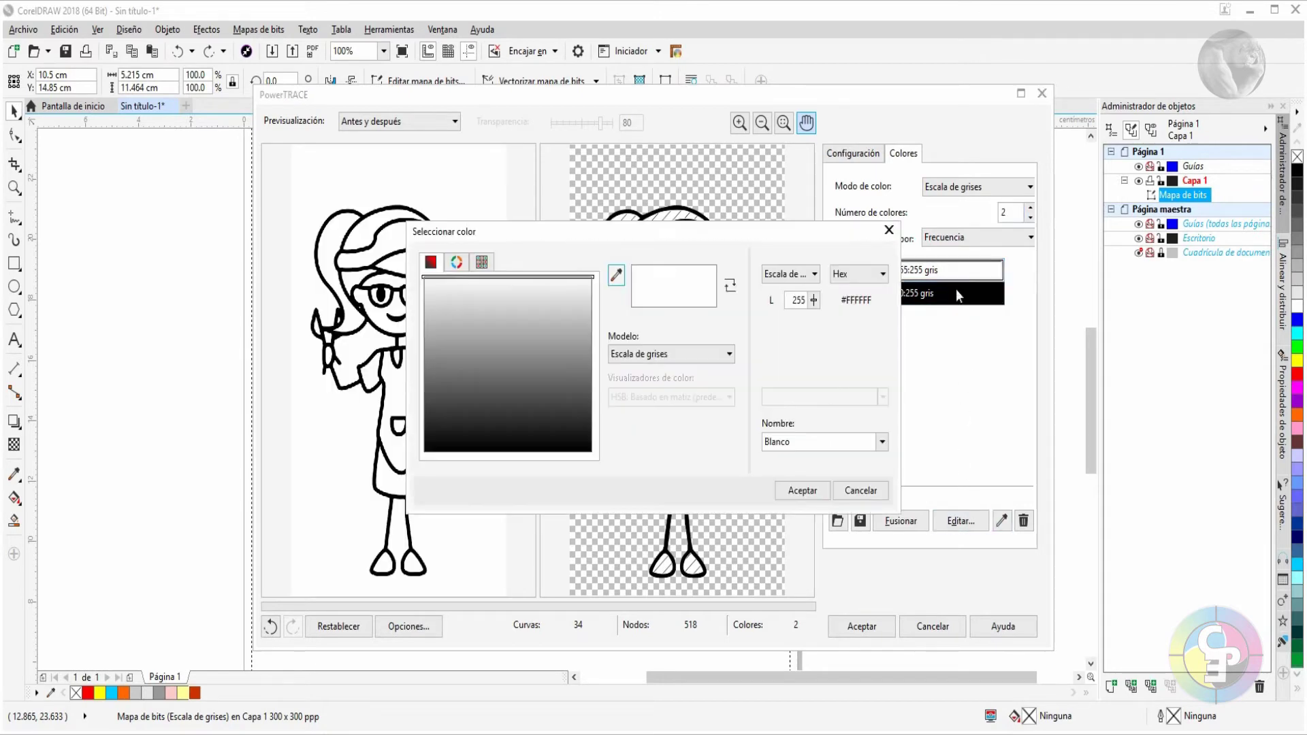
pyautogui.click(814, 275)
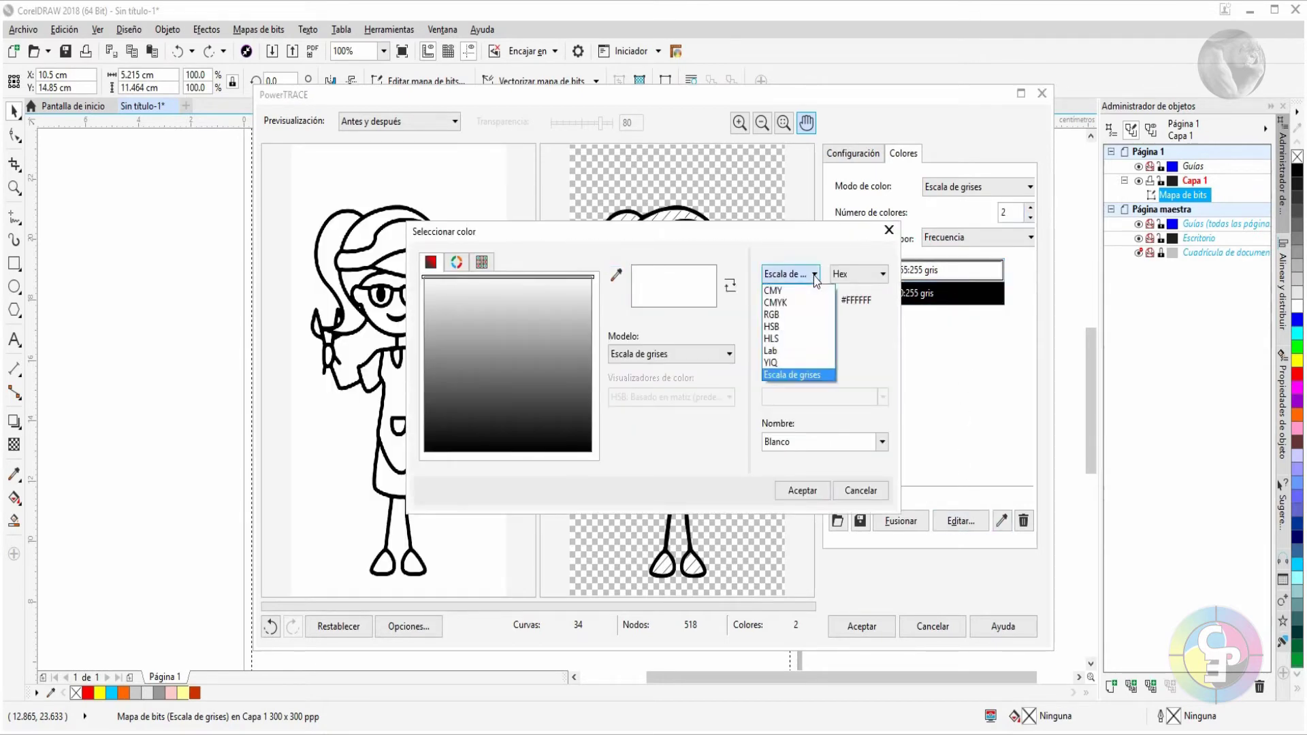
pyautogui.click(792, 315)
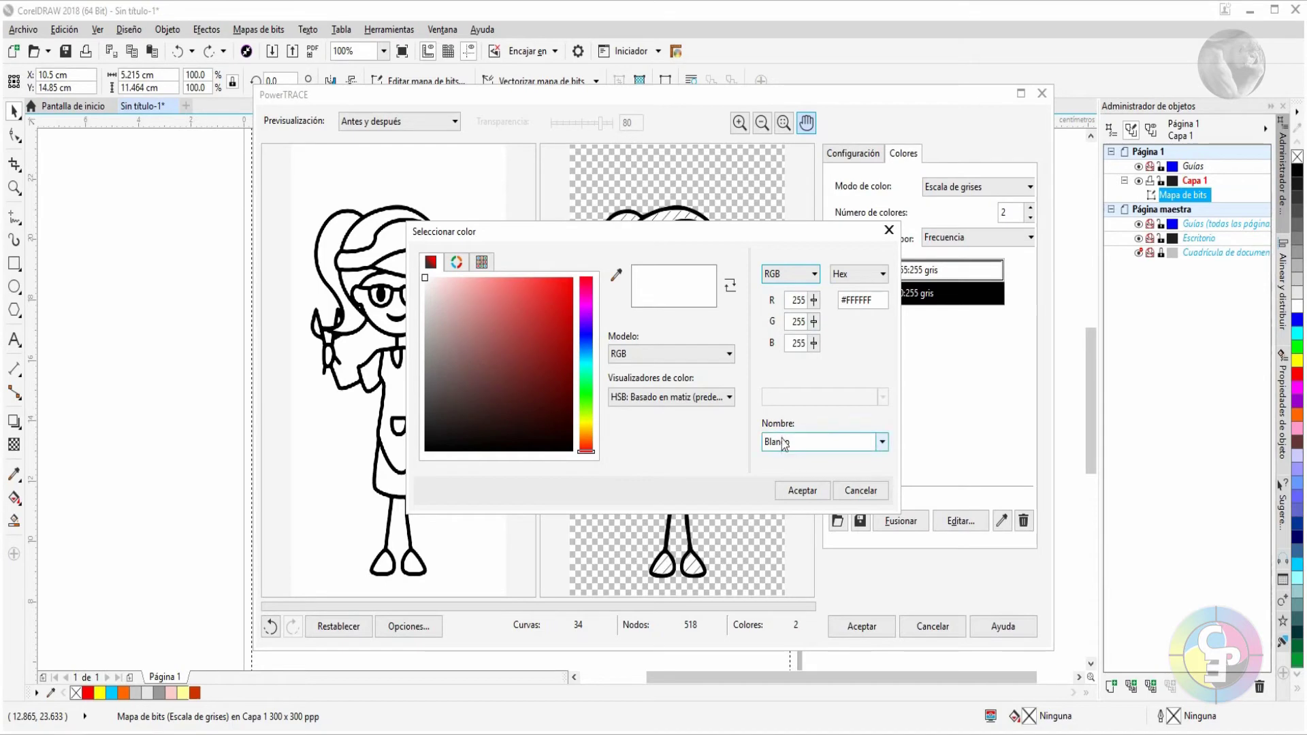
pyautogui.click(802, 490)
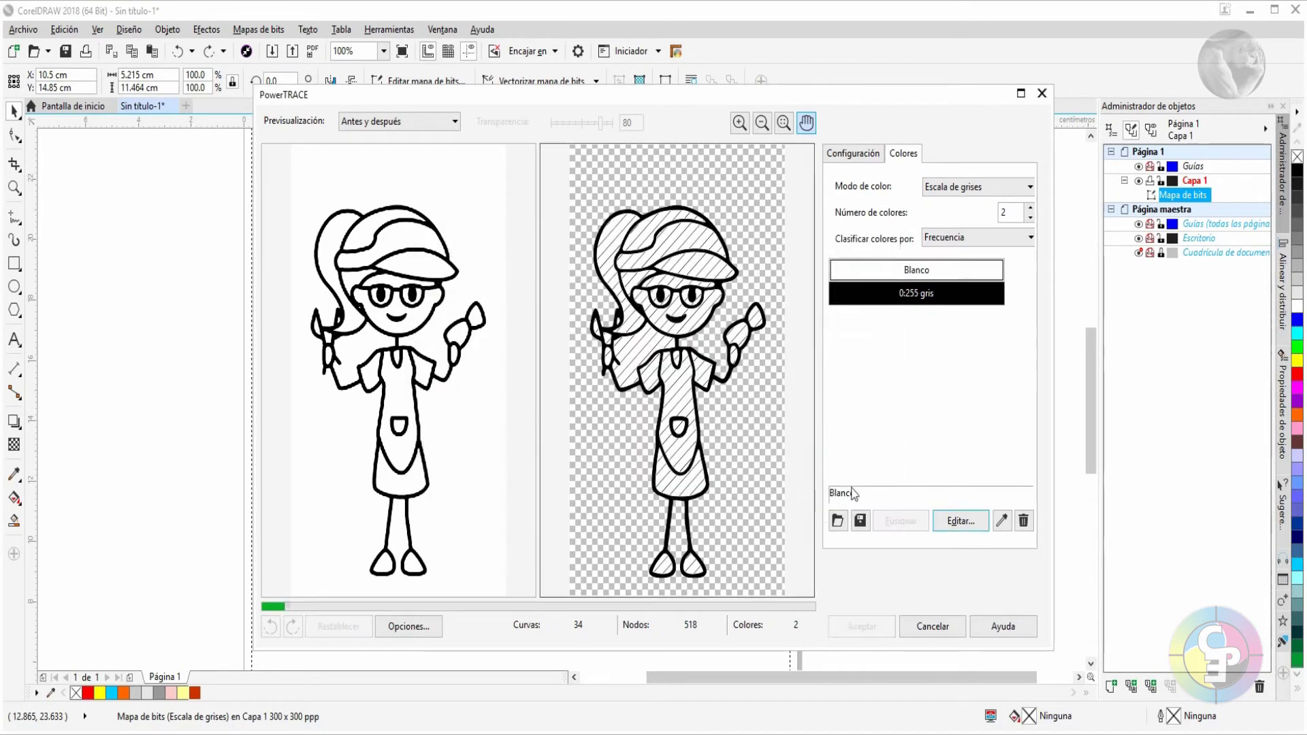
# Change the trace's black colour to RGB Negro (#000000) and apply the outline trace
pyautogui.click(929, 294)
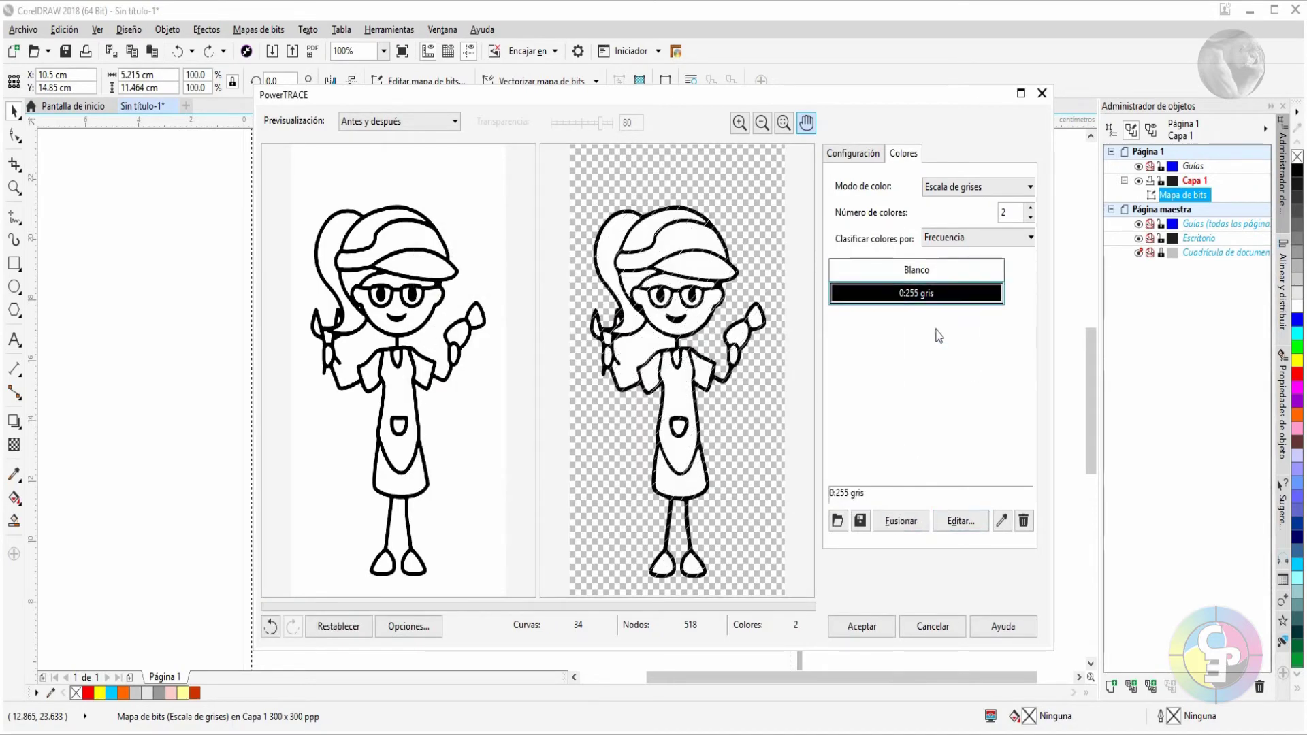
pyautogui.click(966, 523)
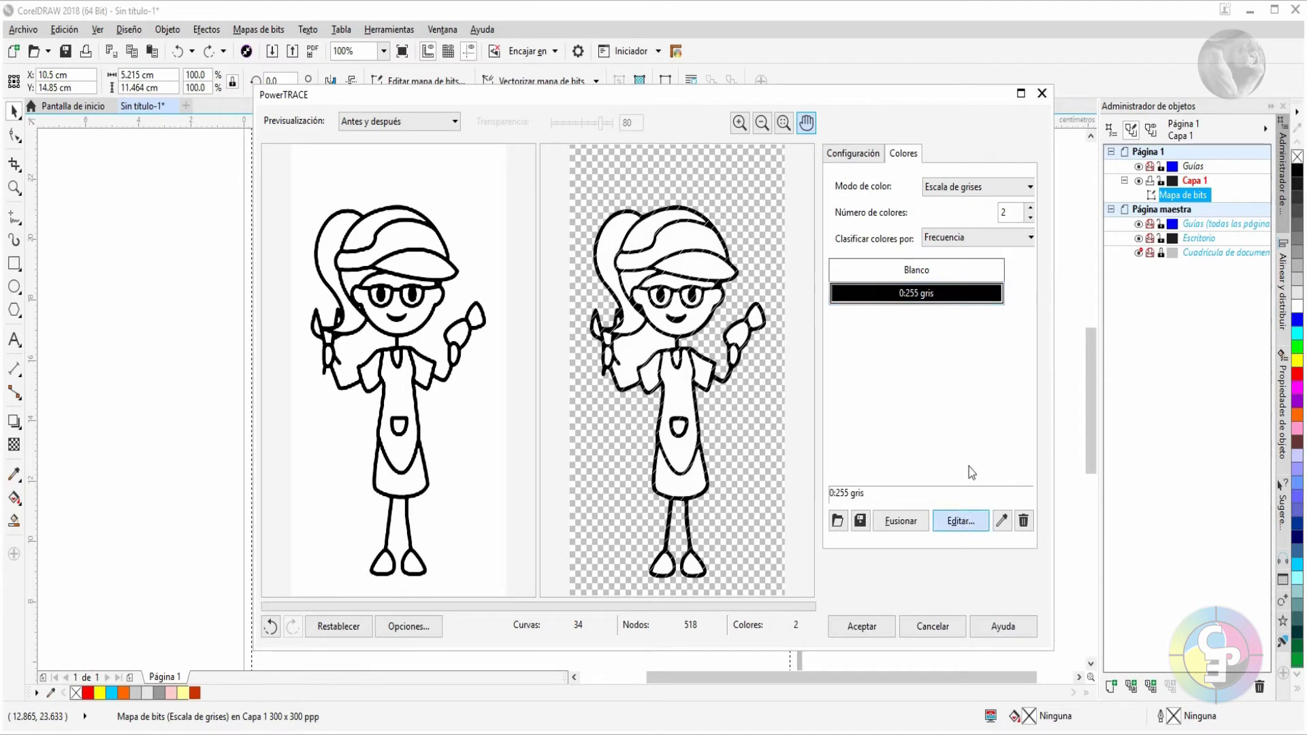
pyautogui.click(816, 274)
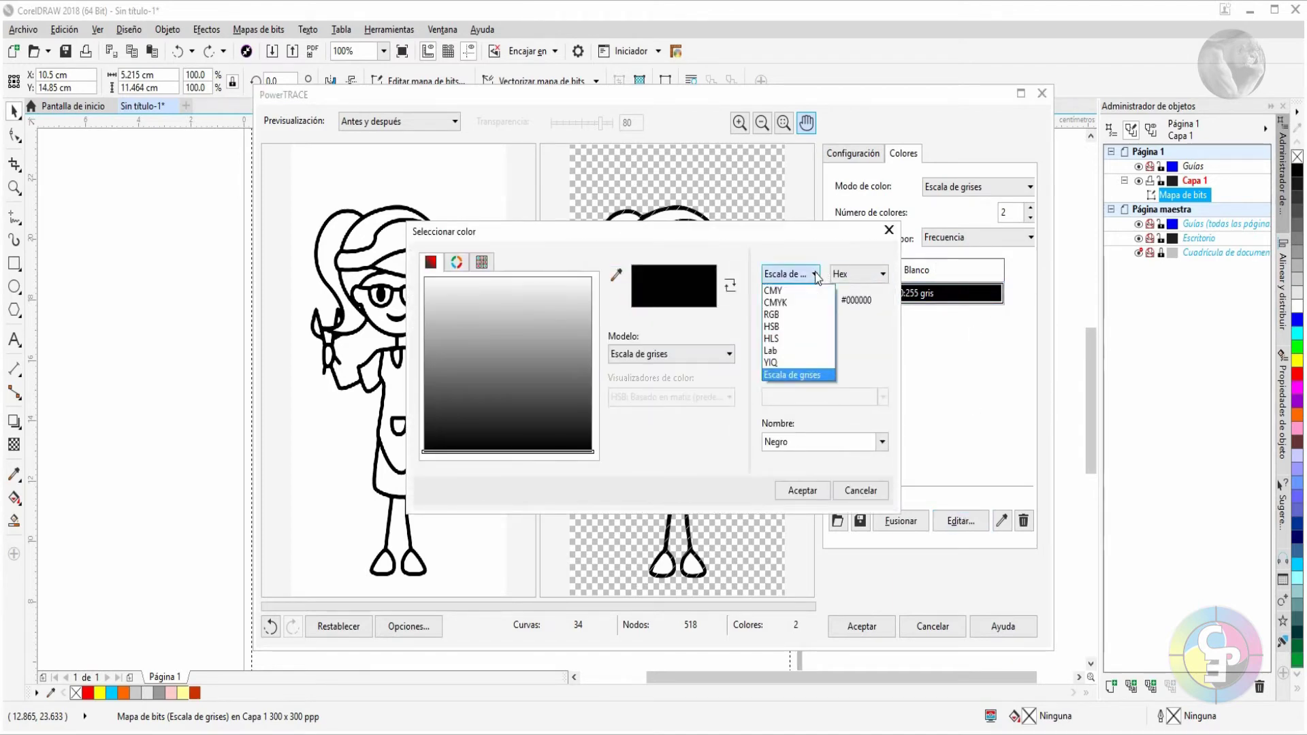
pyautogui.click(788, 317)
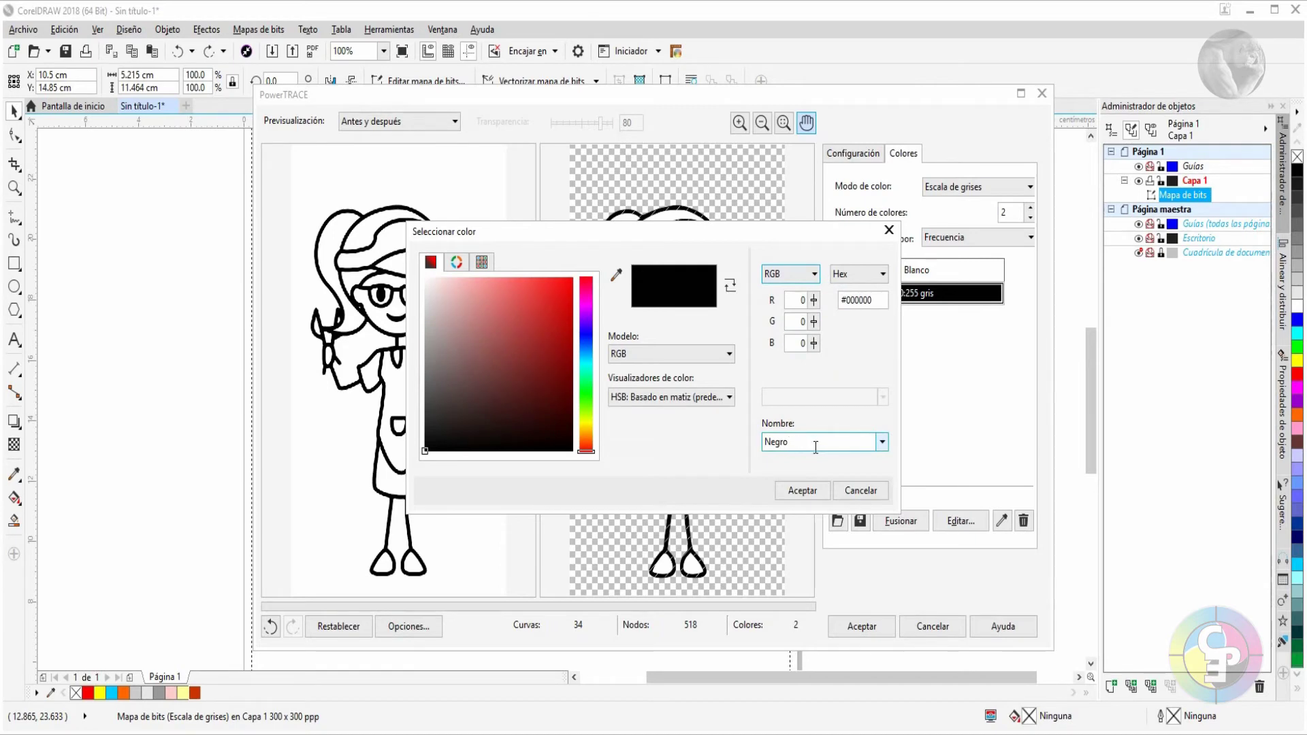
pyautogui.click(803, 491)
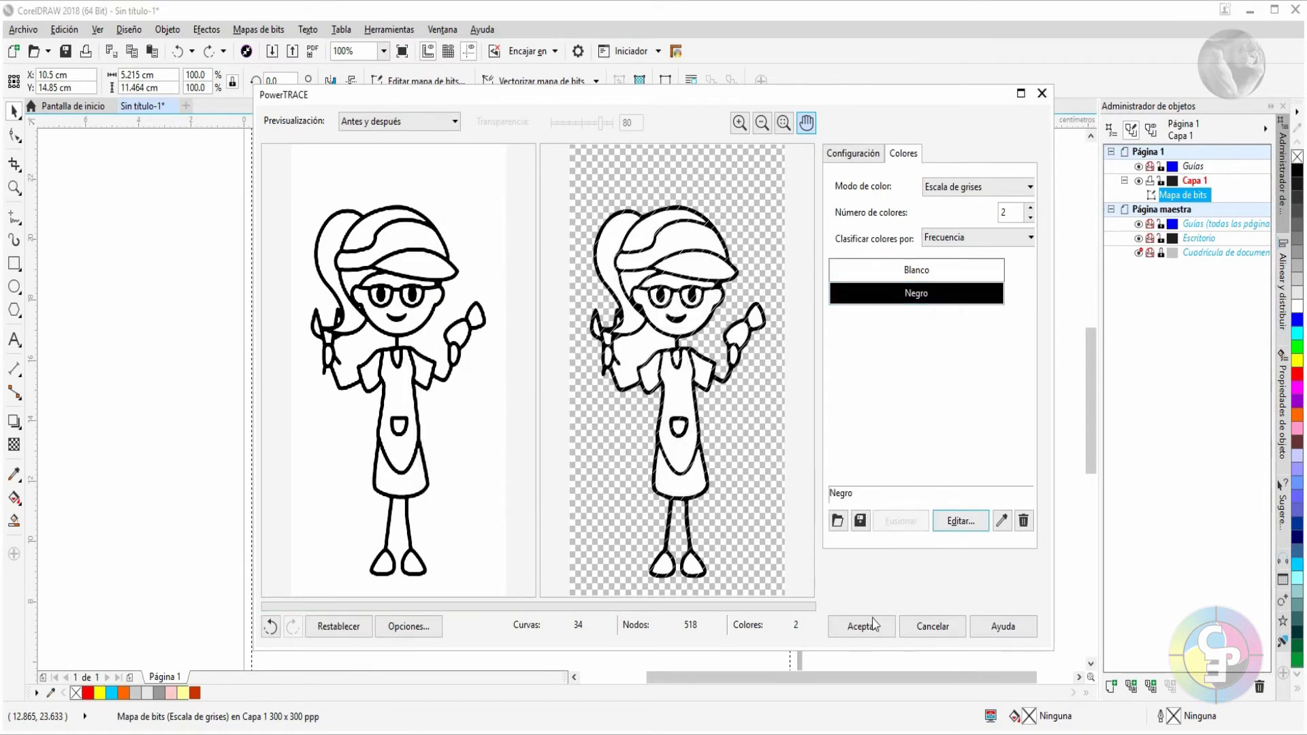
pyautogui.click(862, 626)
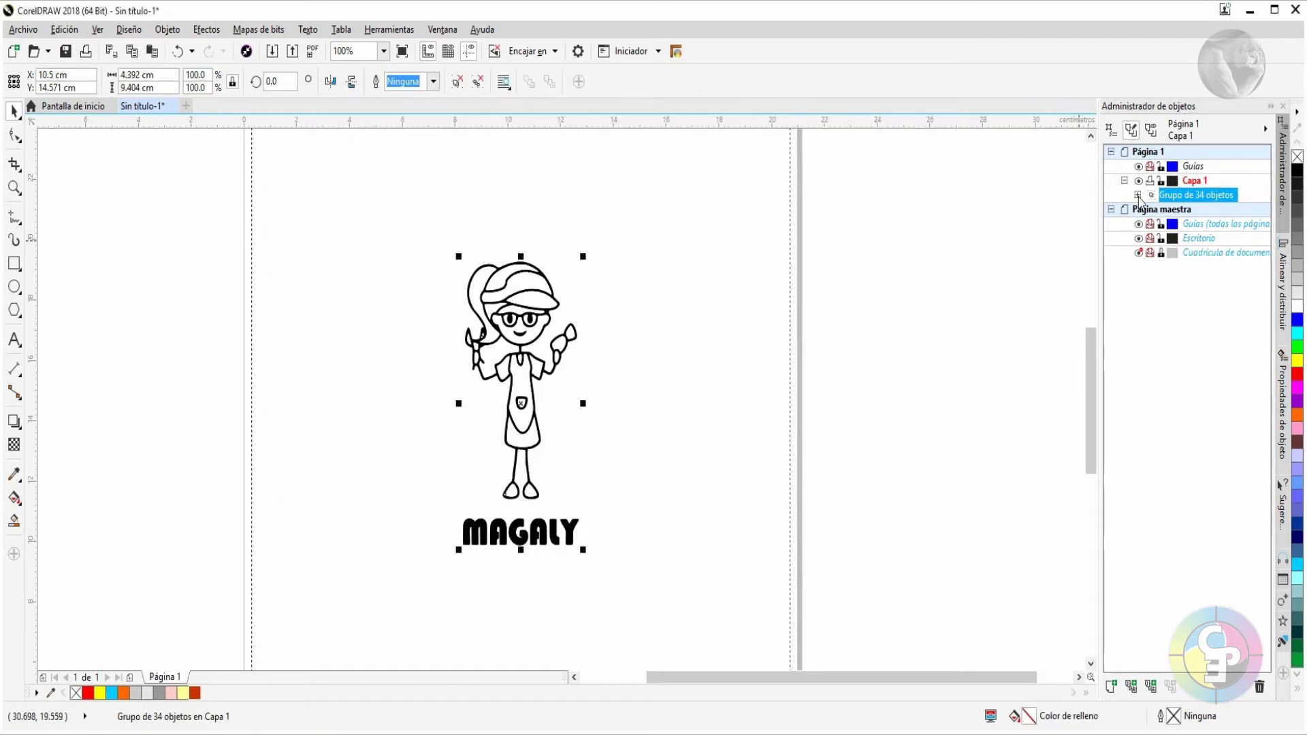
# Expand the traced group in the object list to inspect its individual curves
pyautogui.click(1137, 196)
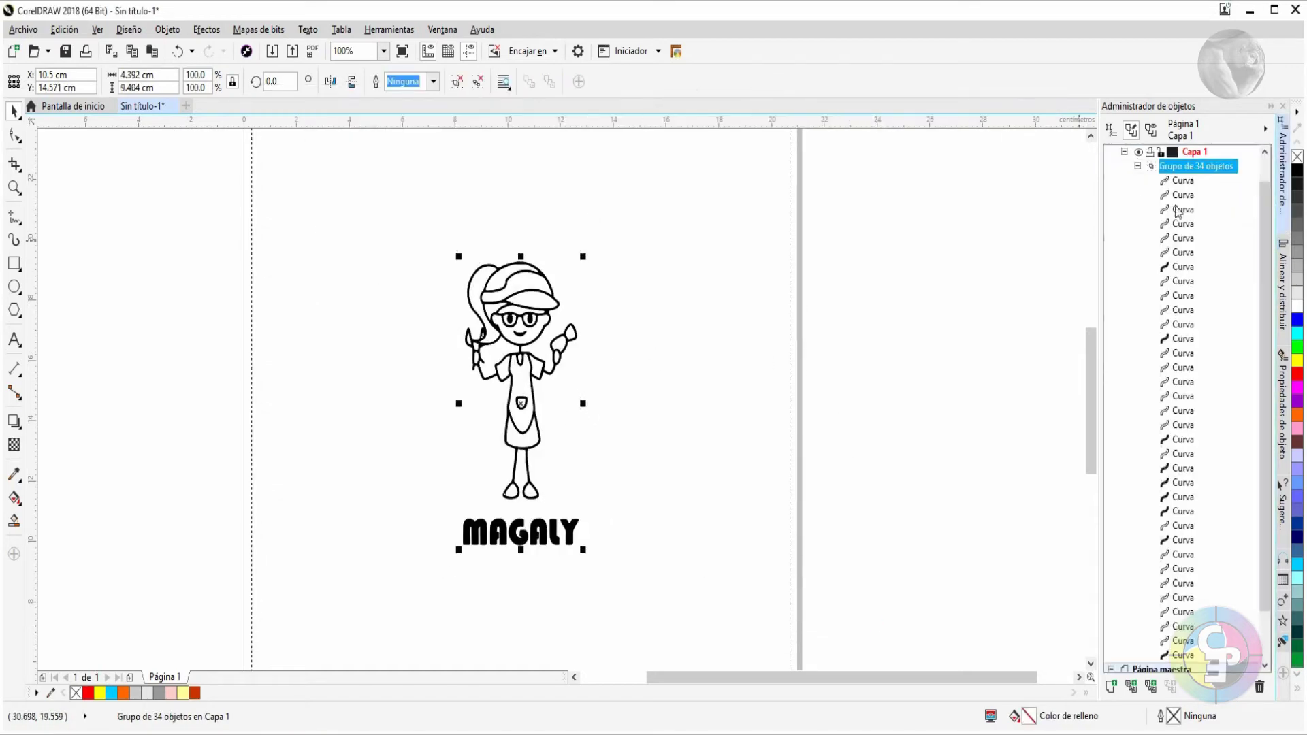
pyautogui.click(1137, 167)
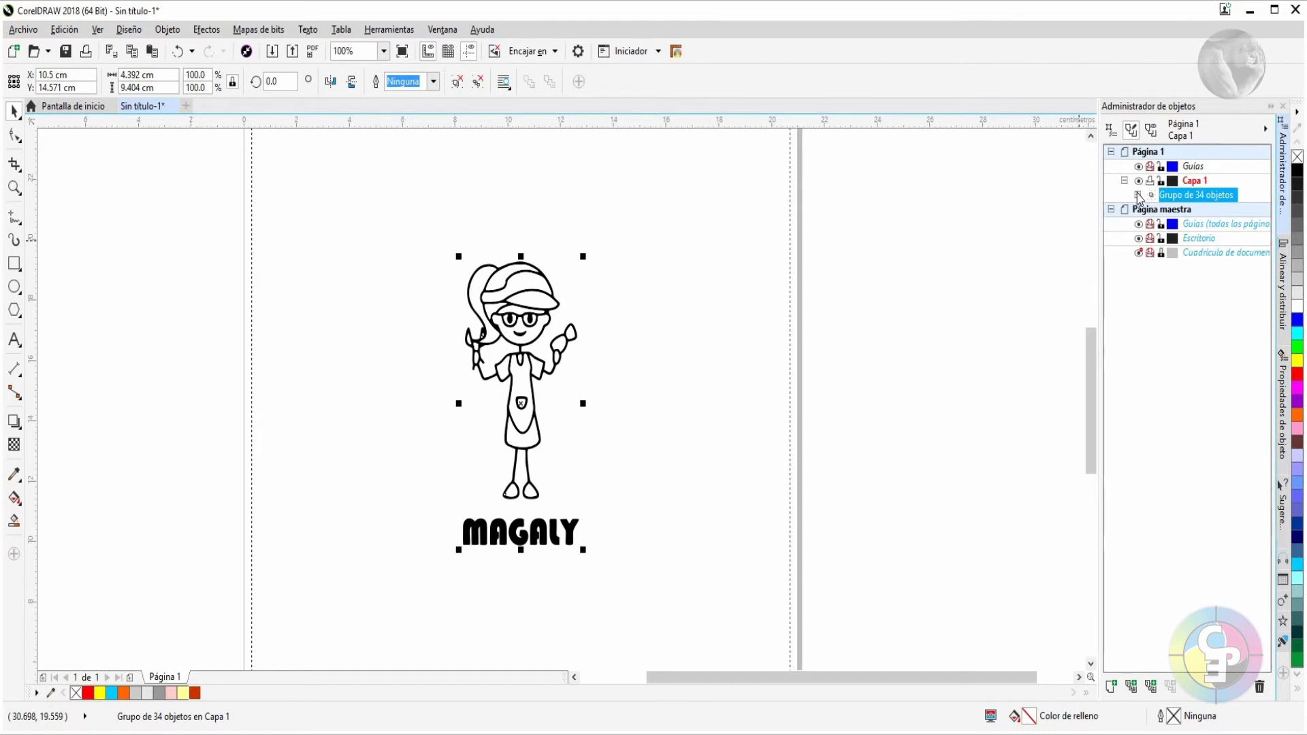
pyautogui.click(1137, 196)
pyautogui.scroll(2, 1208, 477)
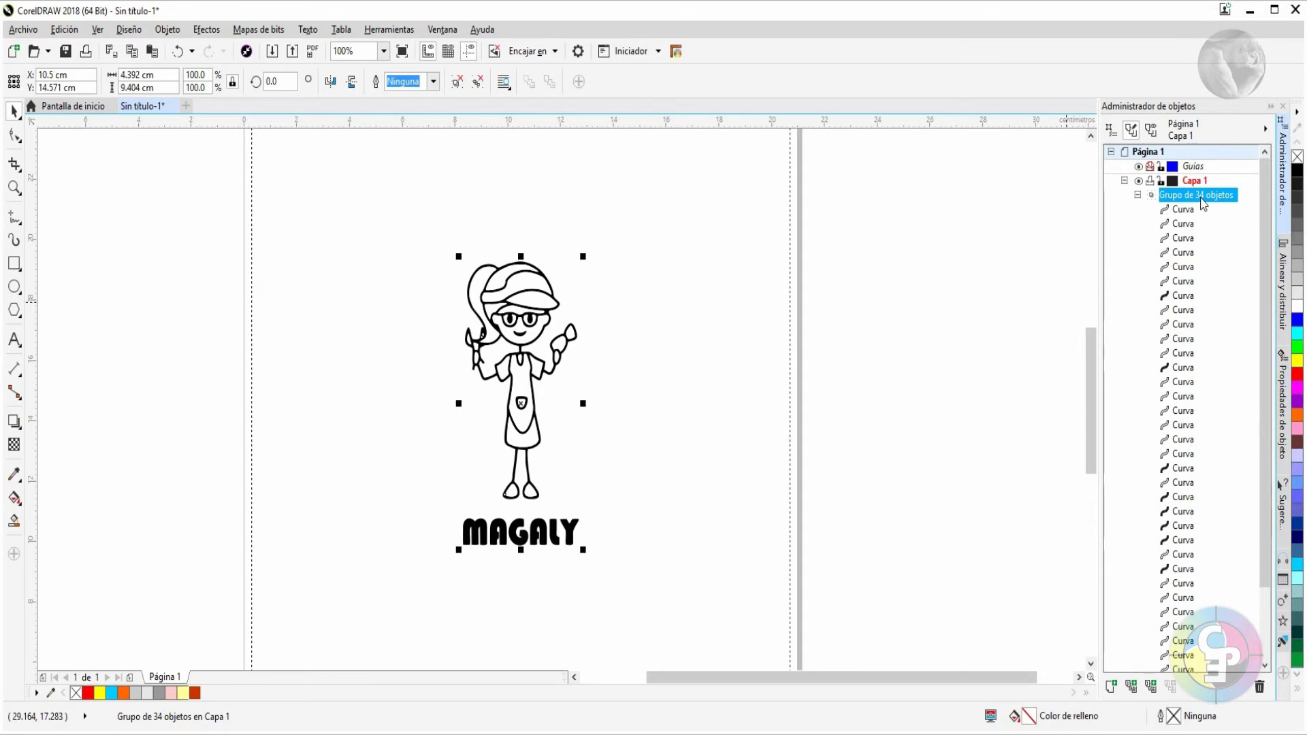
# Ungroup the traced drawing and draw a rectangle about 7.7 × 11.7 cm around the character and the name below it
pyautogui.hotkey('ctrl', 'u')
pyautogui.click(665, 325)
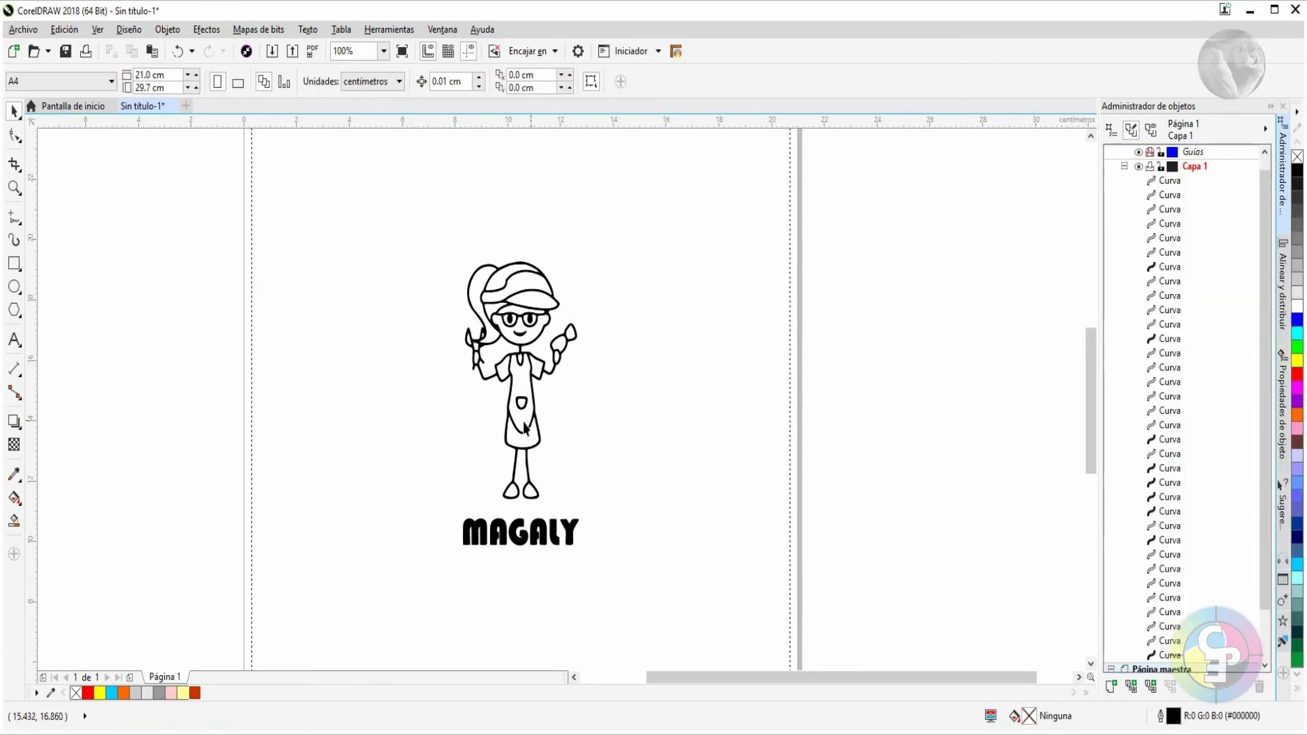
pyautogui.click(14, 263)
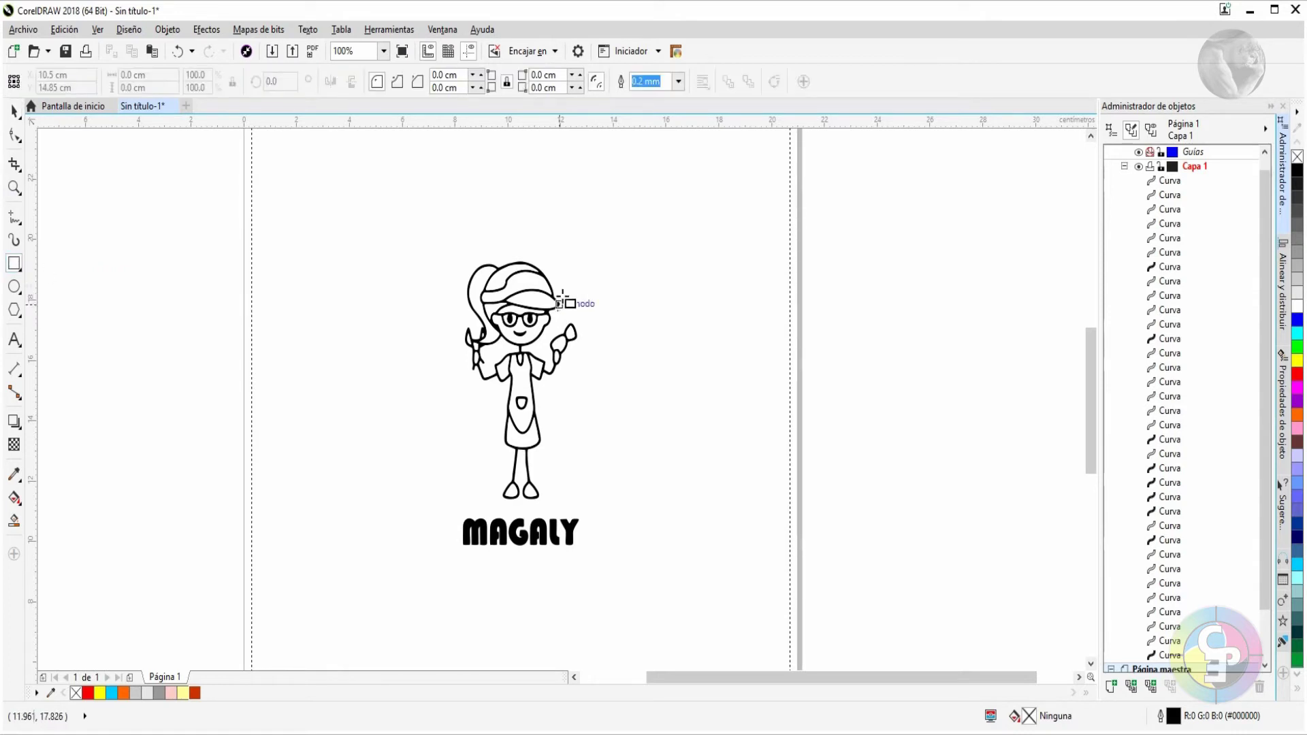
pyautogui.moveTo(423, 233); pyautogui.dragTo(625, 586)
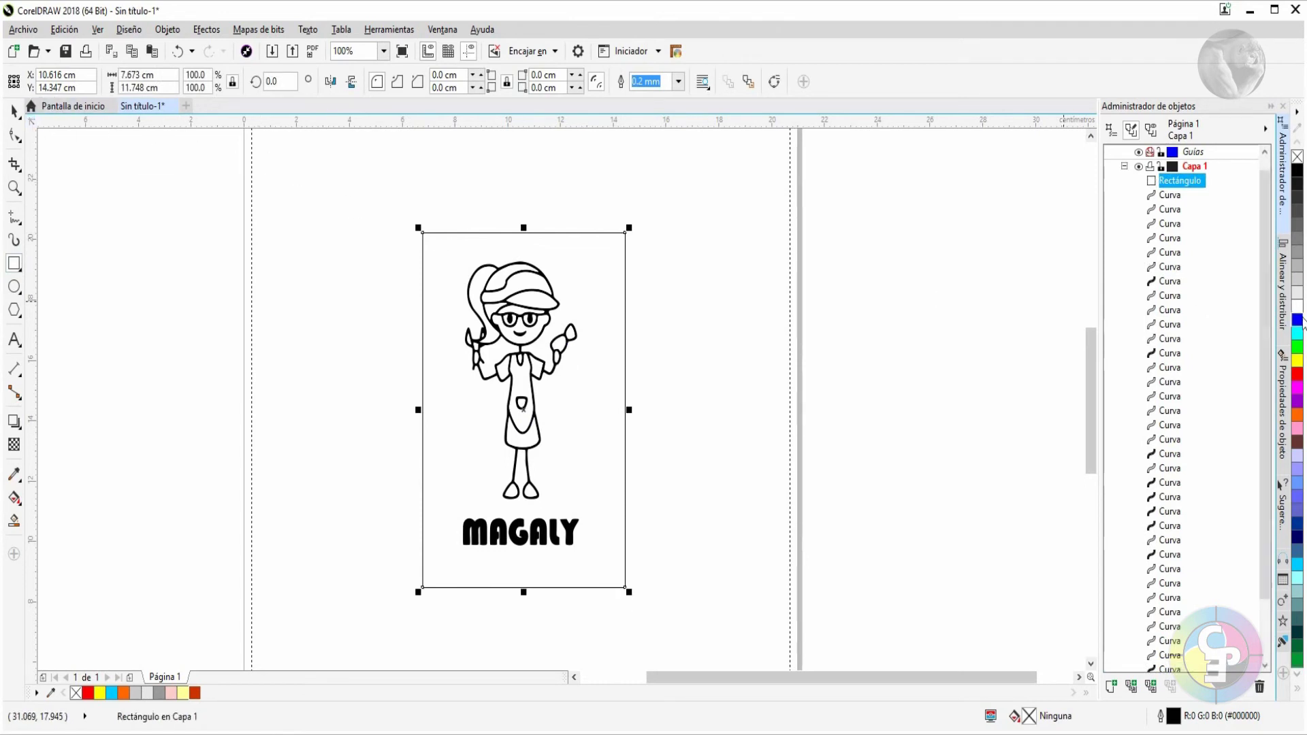
# Fill the rectangle with yellow (#FFFF00) and send it behind all the traced curves
pyautogui.click(1297, 361)
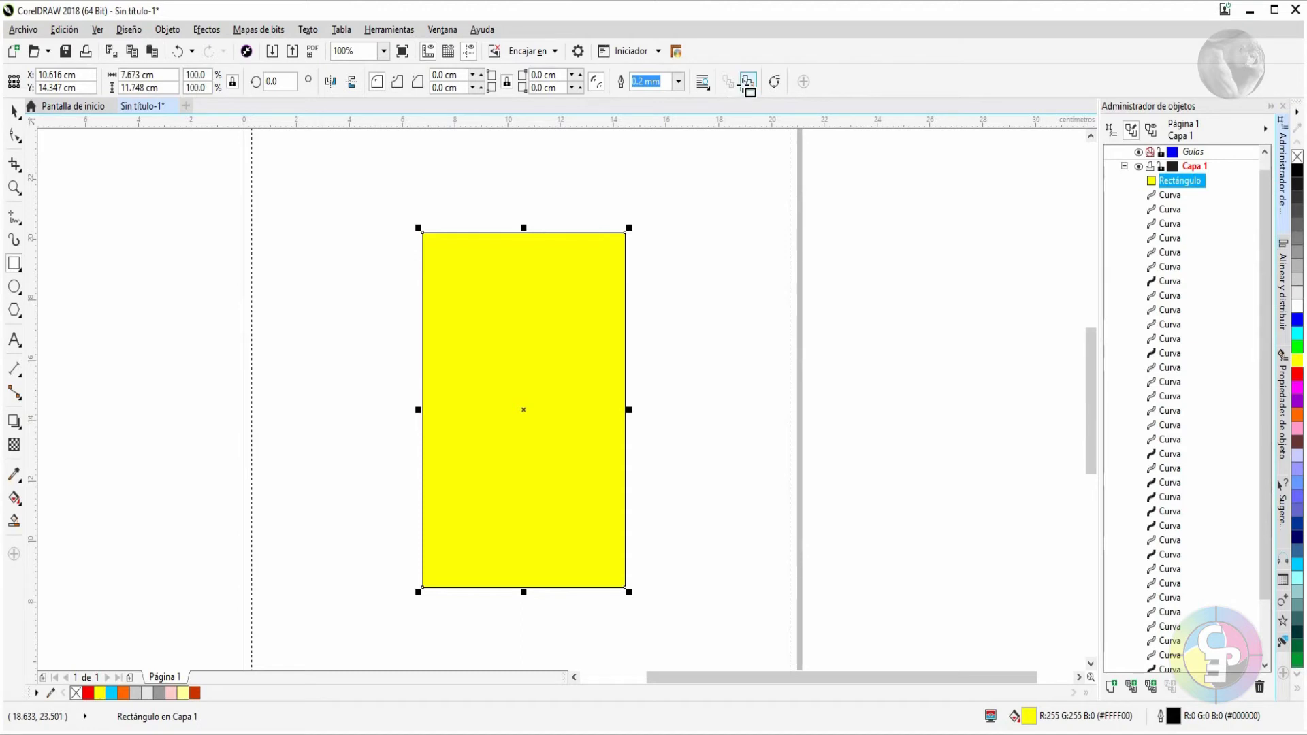
pyautogui.click(749, 83)
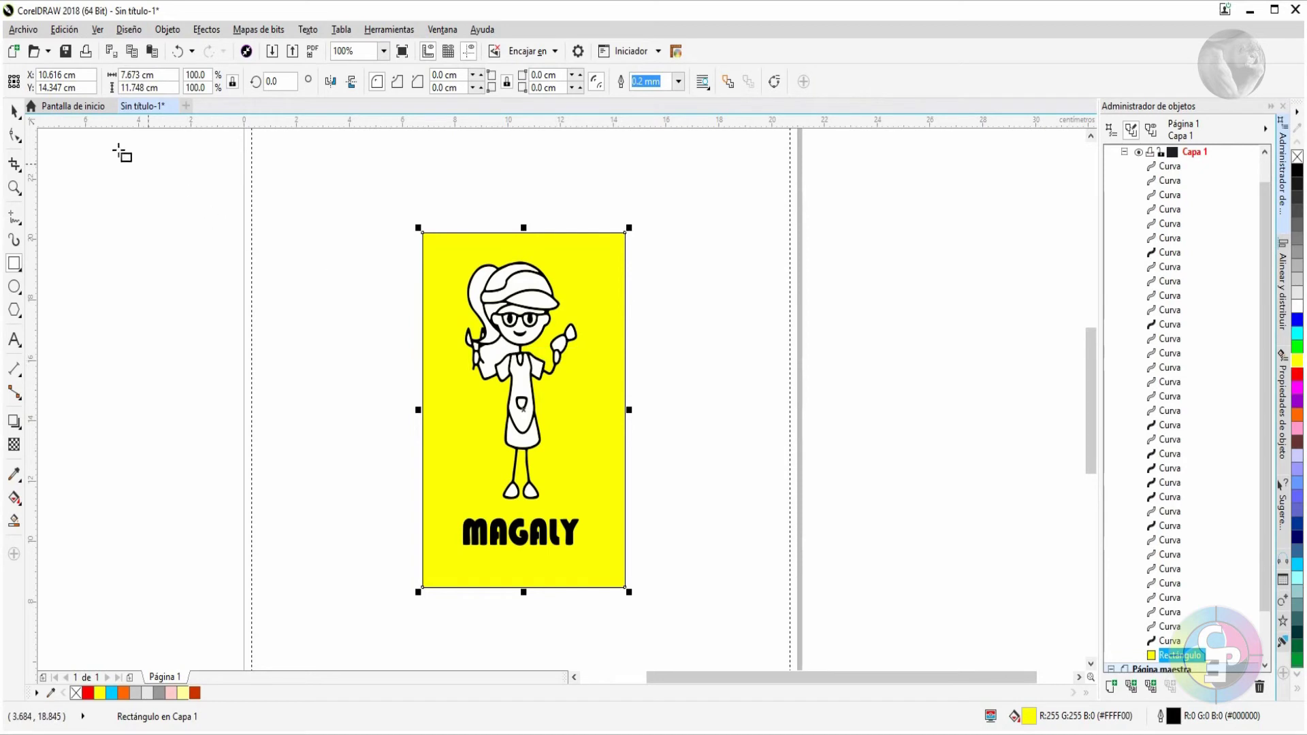
pyautogui.click(13, 111)
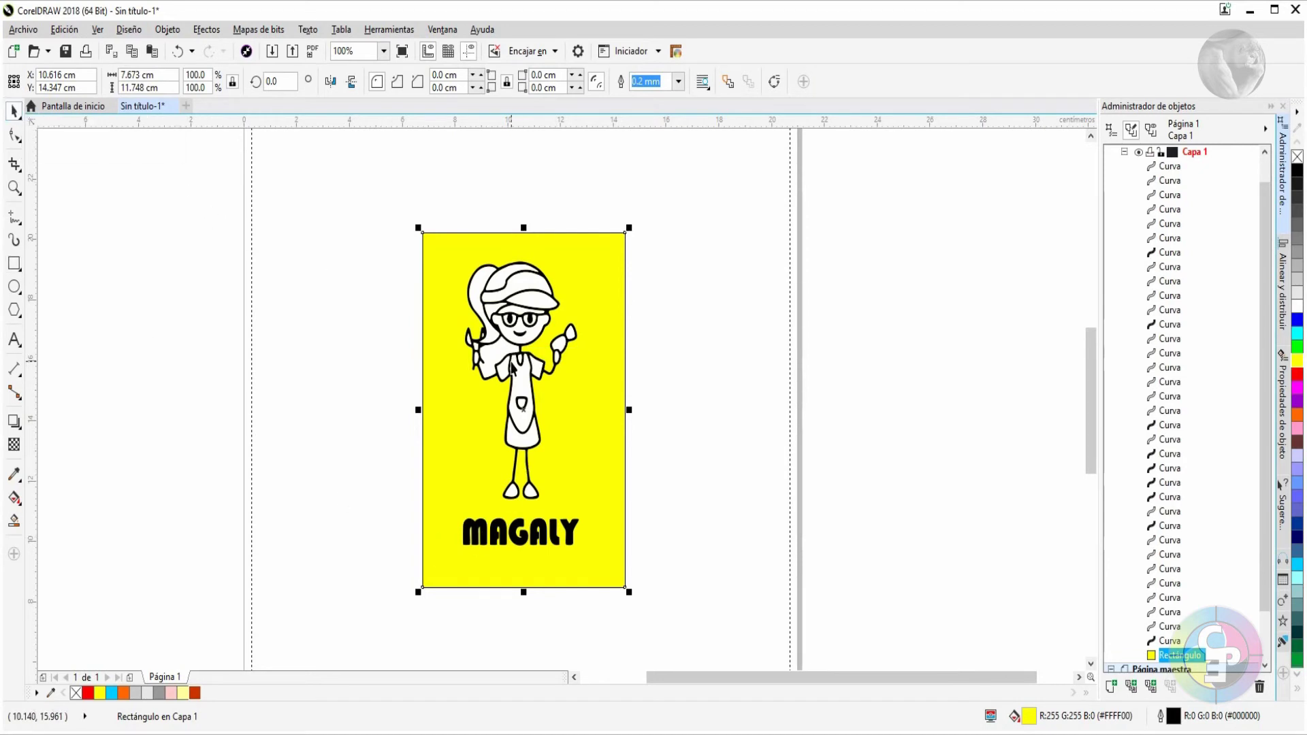
# Delete the white background shape enclosed between the ponytail, the neck and the raised arm
pyautogui.scroll(2, 510, 365)
pyautogui.click(486, 356)
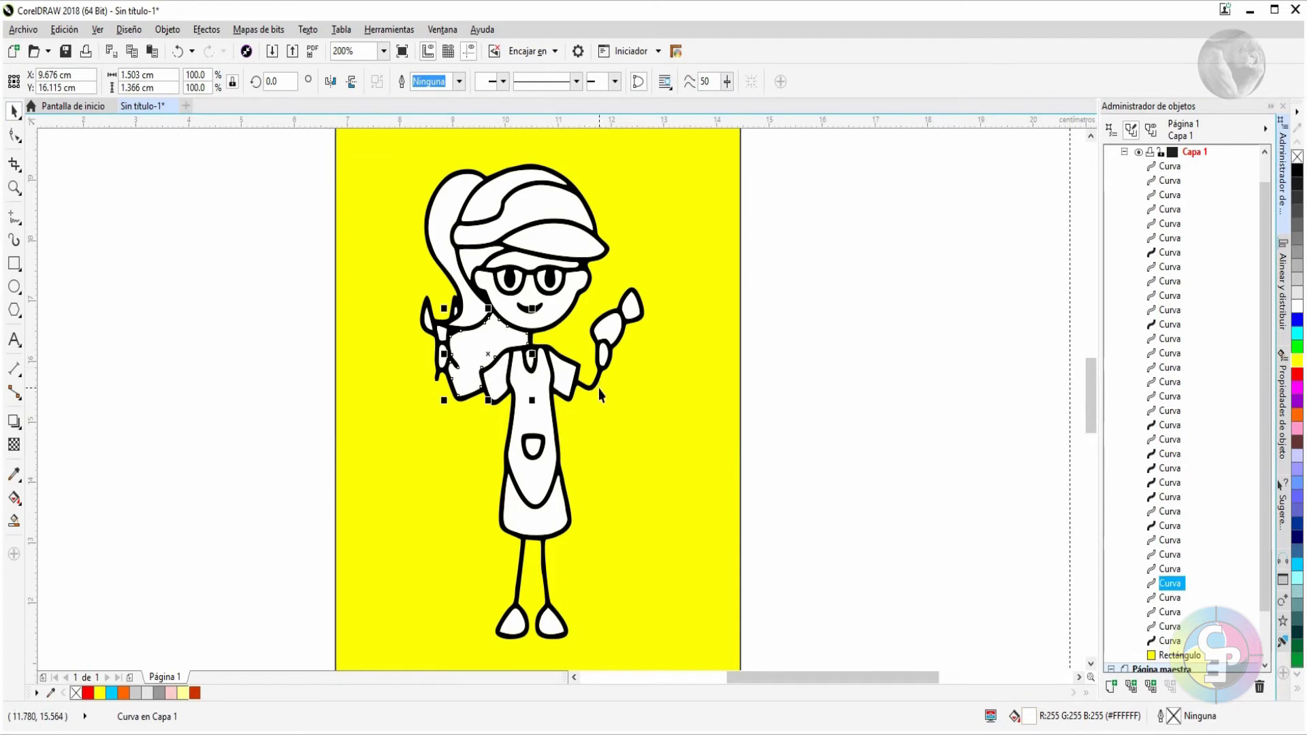
pyautogui.press('Delete')
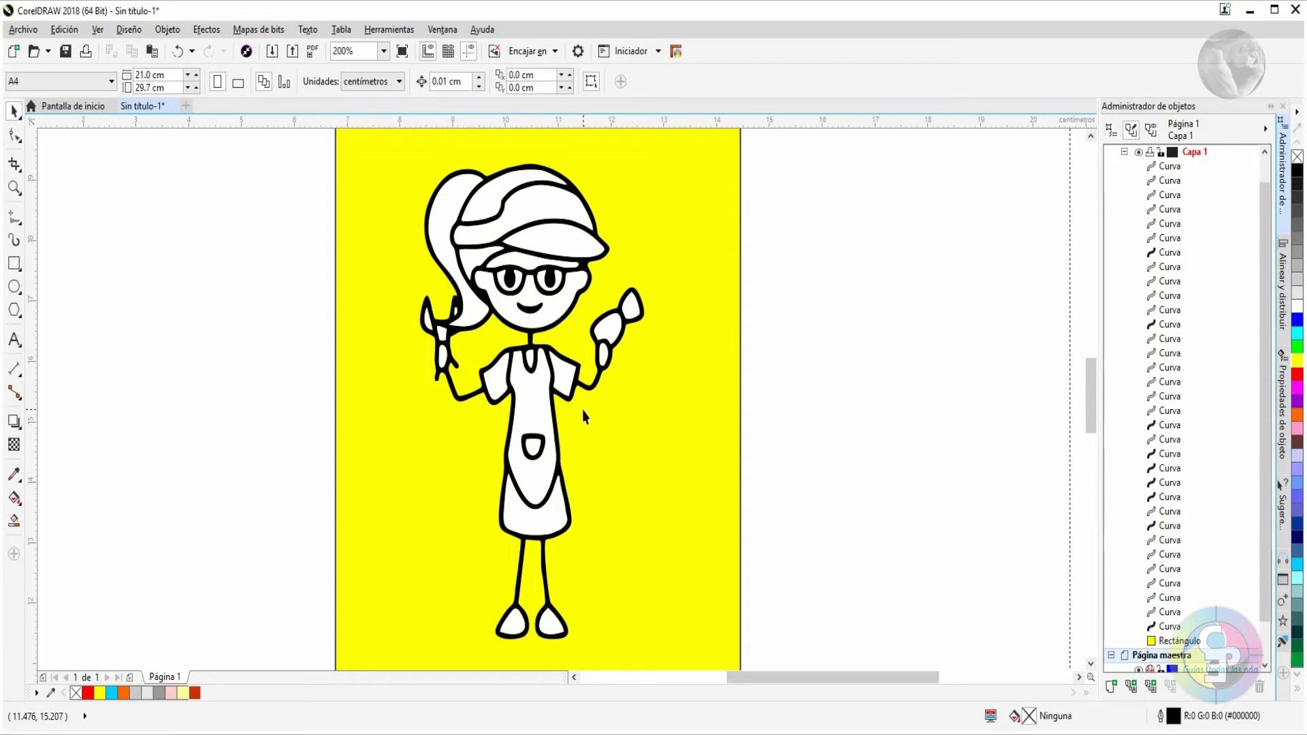
pyautogui.scroll(4, 582, 409)
pyautogui.scroll(-4, 551, 224)
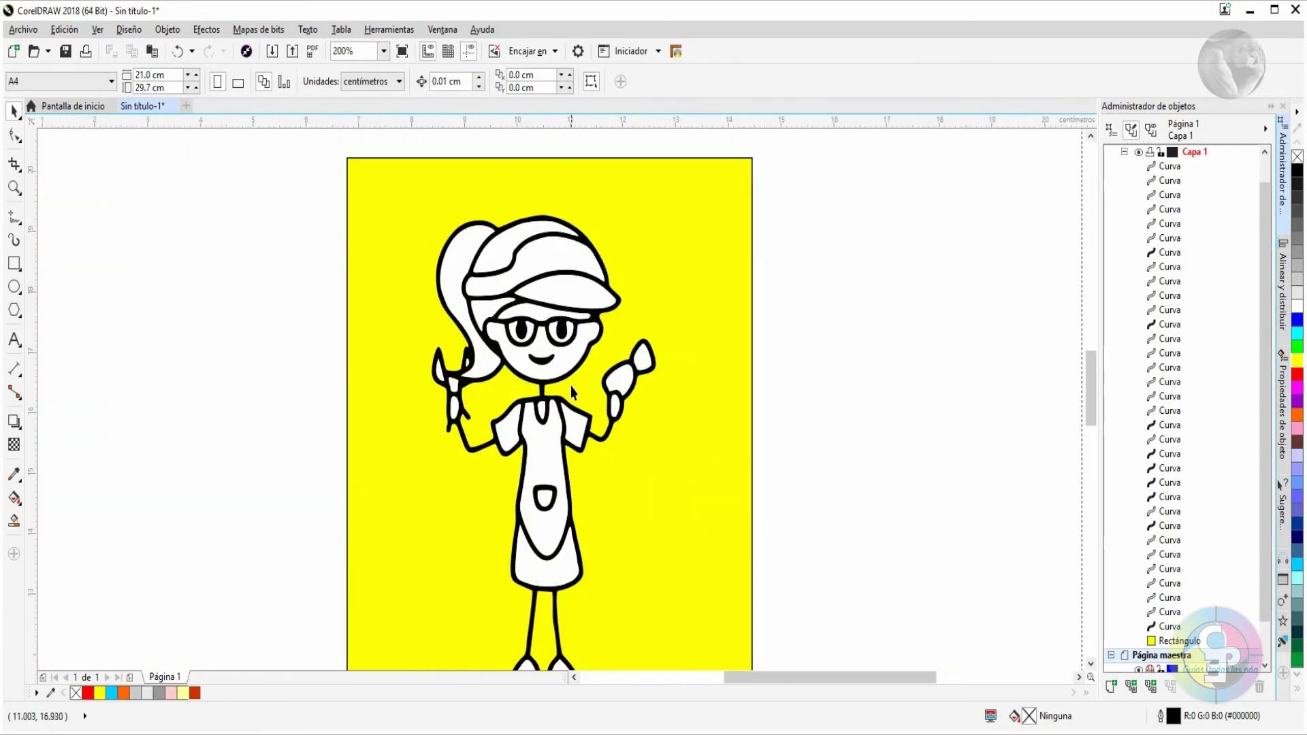
# Fill the character's apron with light blue (#6699FF) and the skirt below it with orange
pyautogui.click(539, 462)
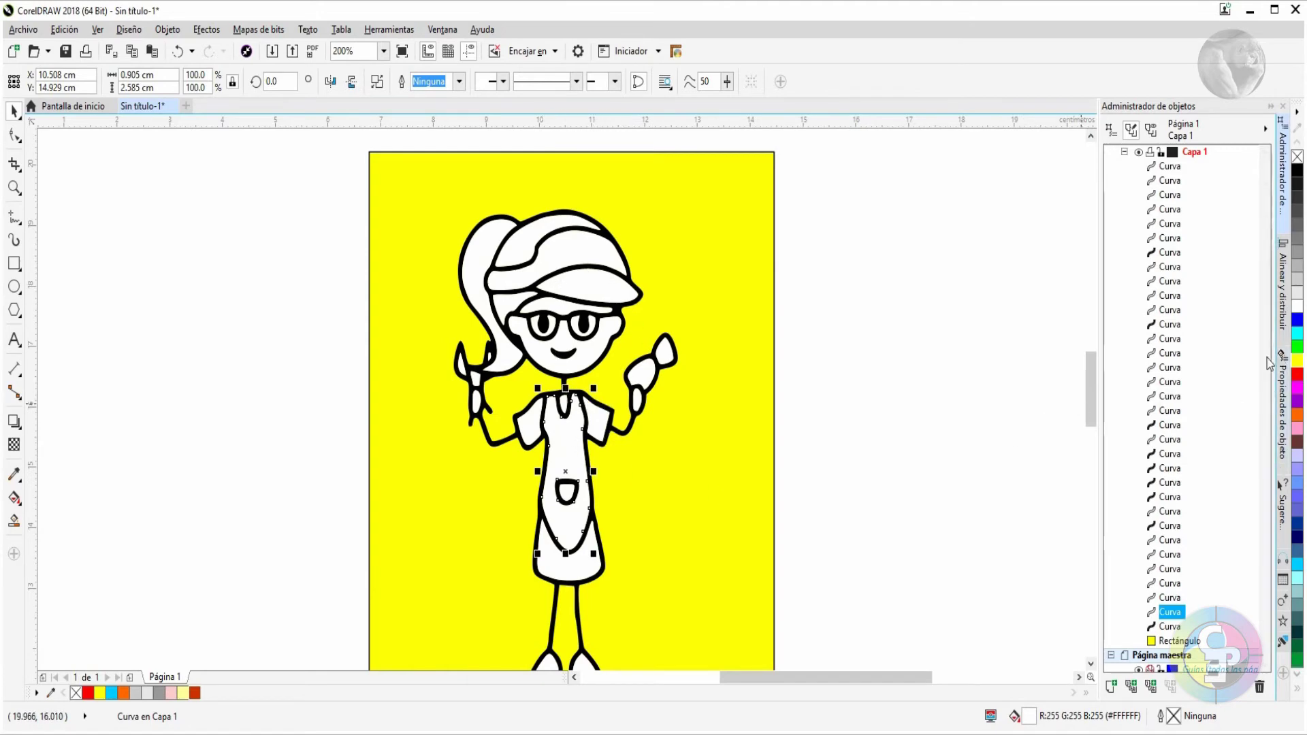
pyautogui.click(1298, 483)
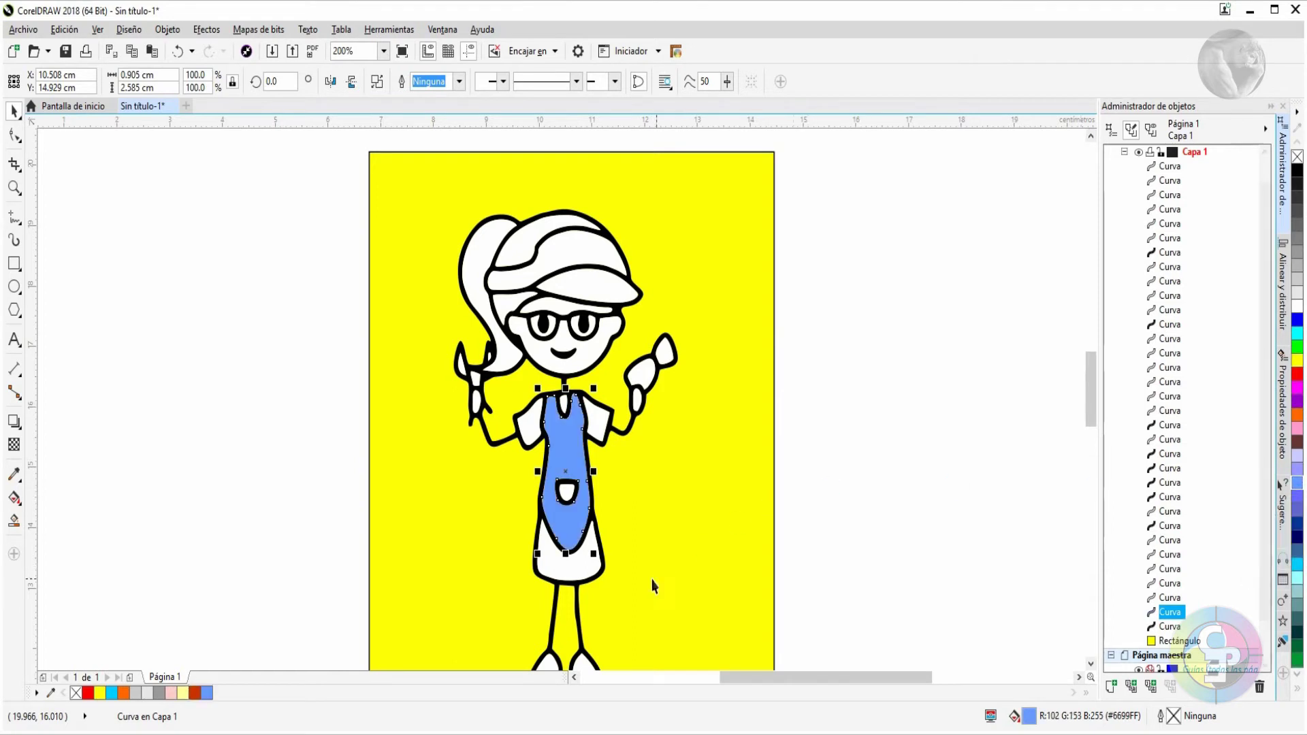
pyautogui.click(580, 570)
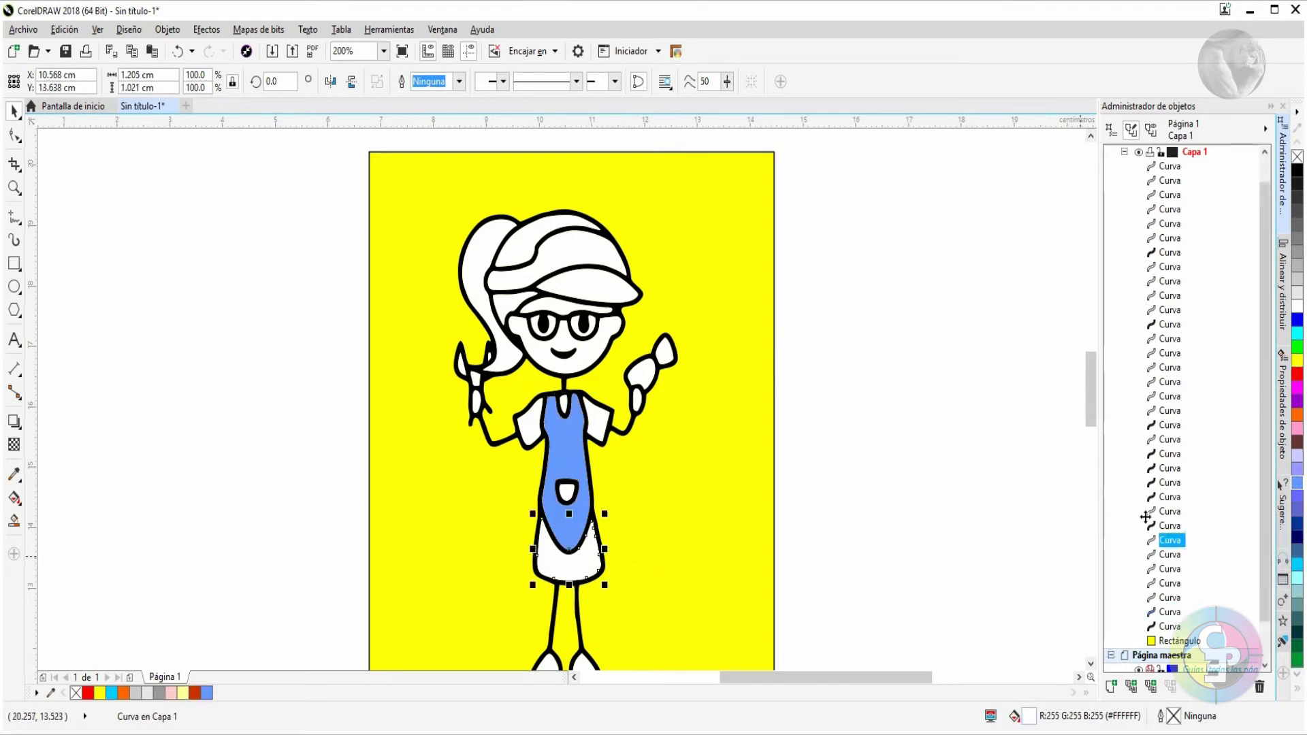
pyautogui.click(1298, 415)
# Fill the character's face and the forehead strip under the visor with pale pink (#FFCCCC)
pyautogui.click(592, 351)
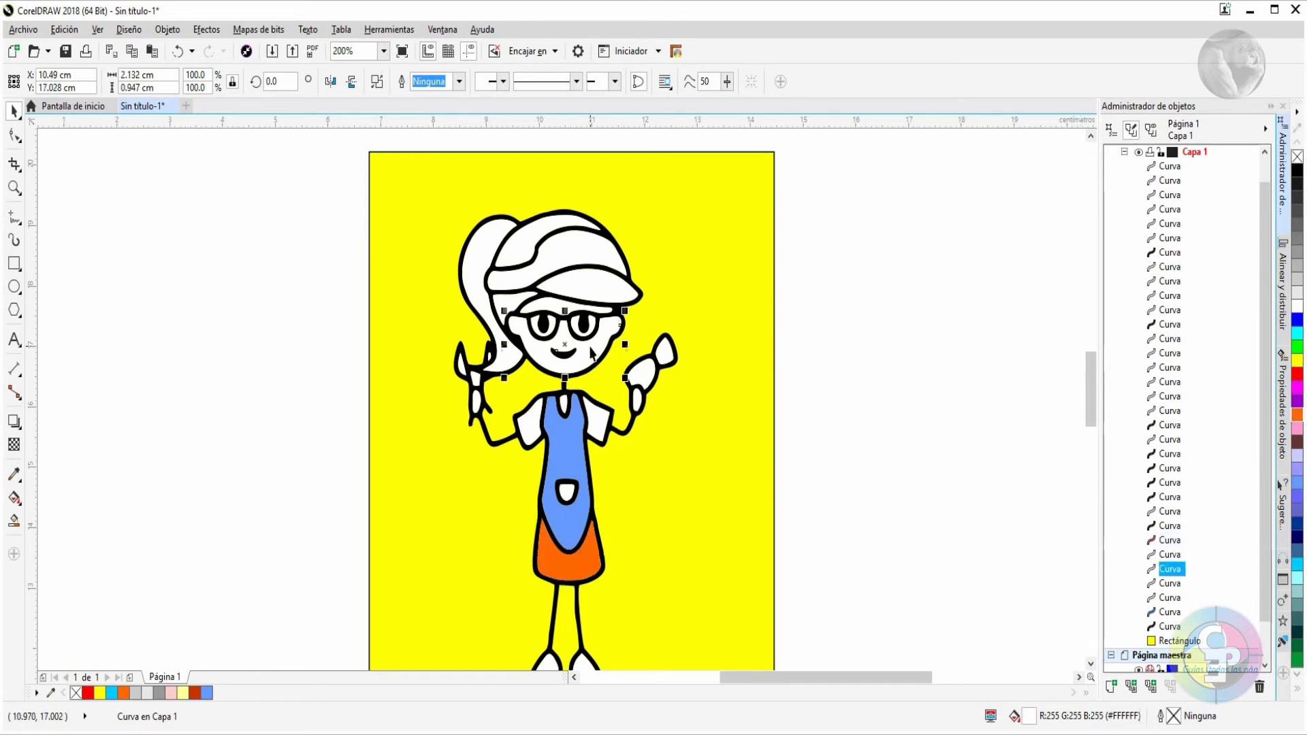
pyautogui.click(1298, 676)
pyautogui.click(1298, 692)
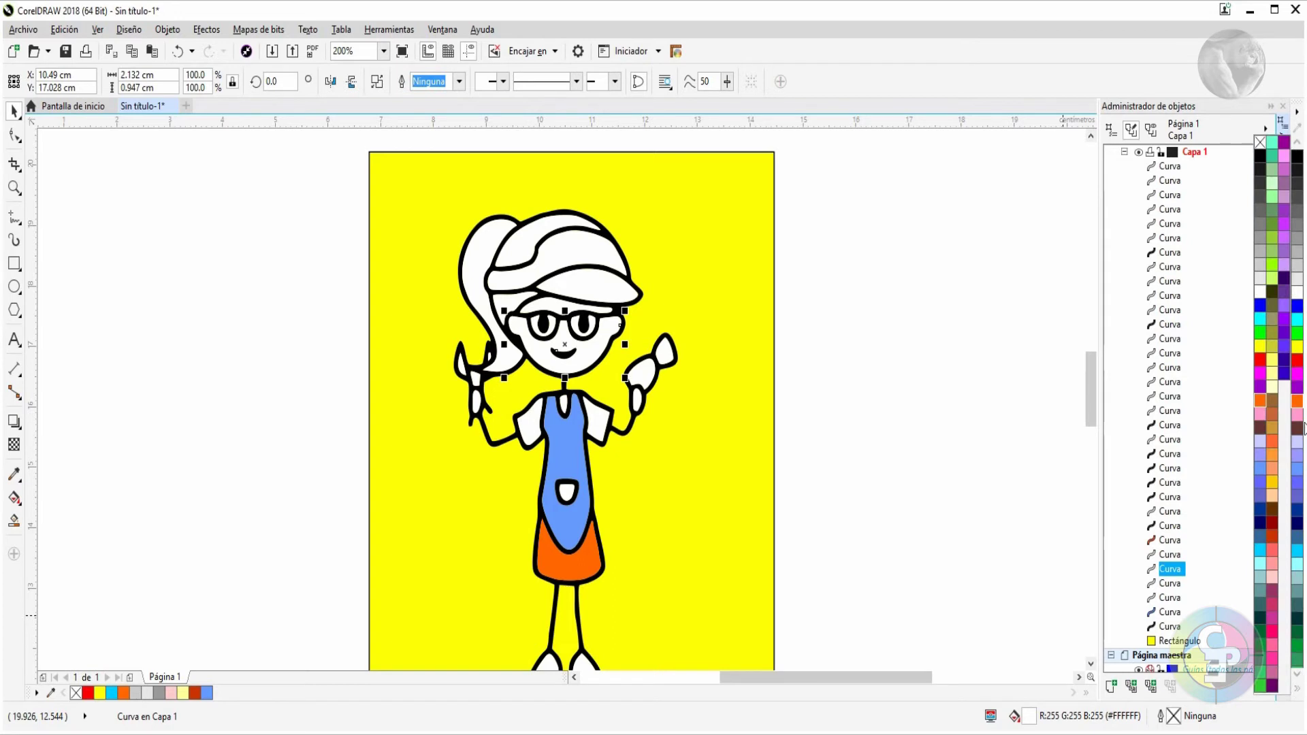
pyautogui.click(1272, 499)
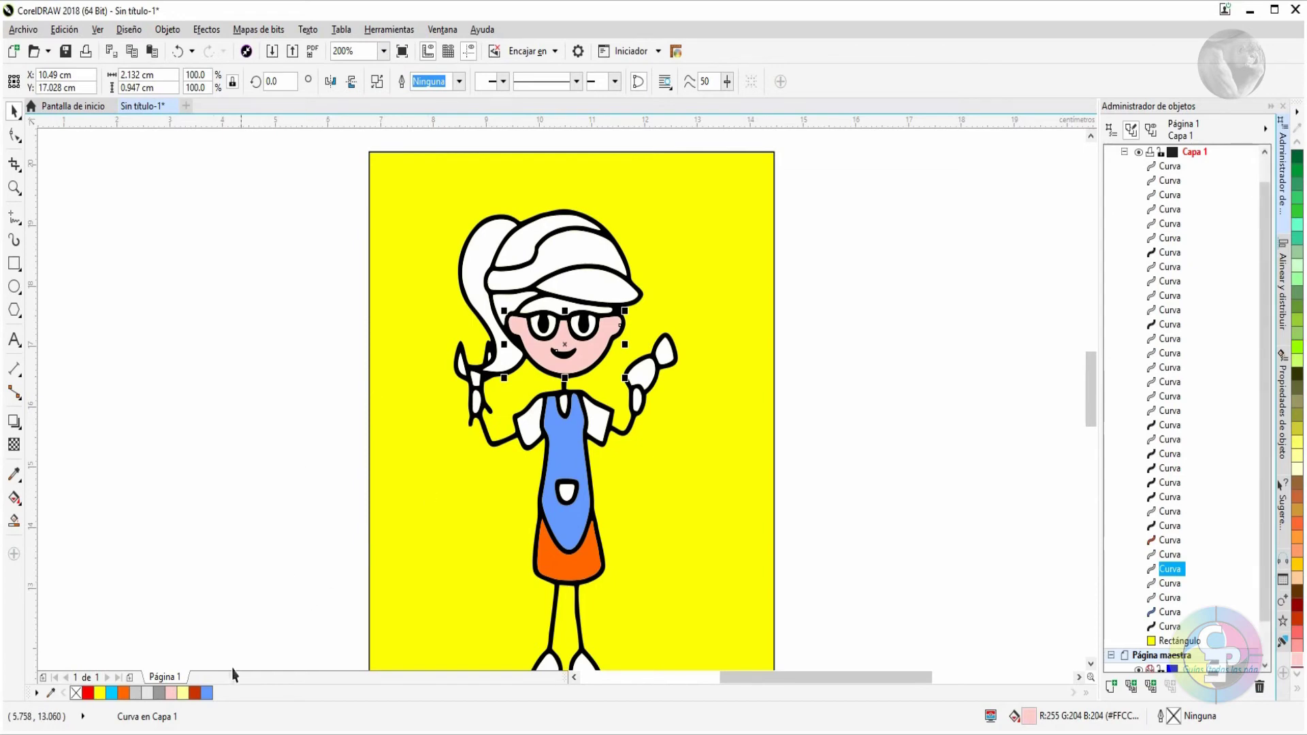
pyautogui.click(556, 307)
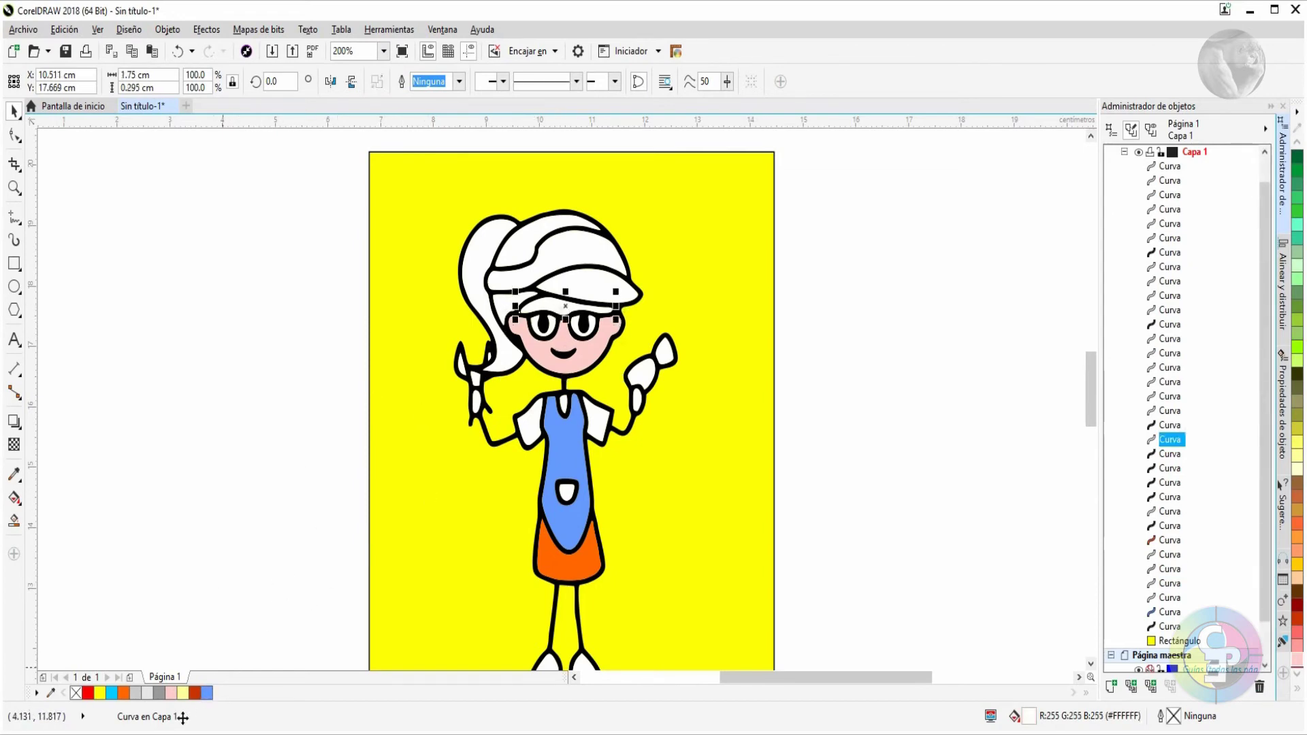
pyautogui.click(170, 694)
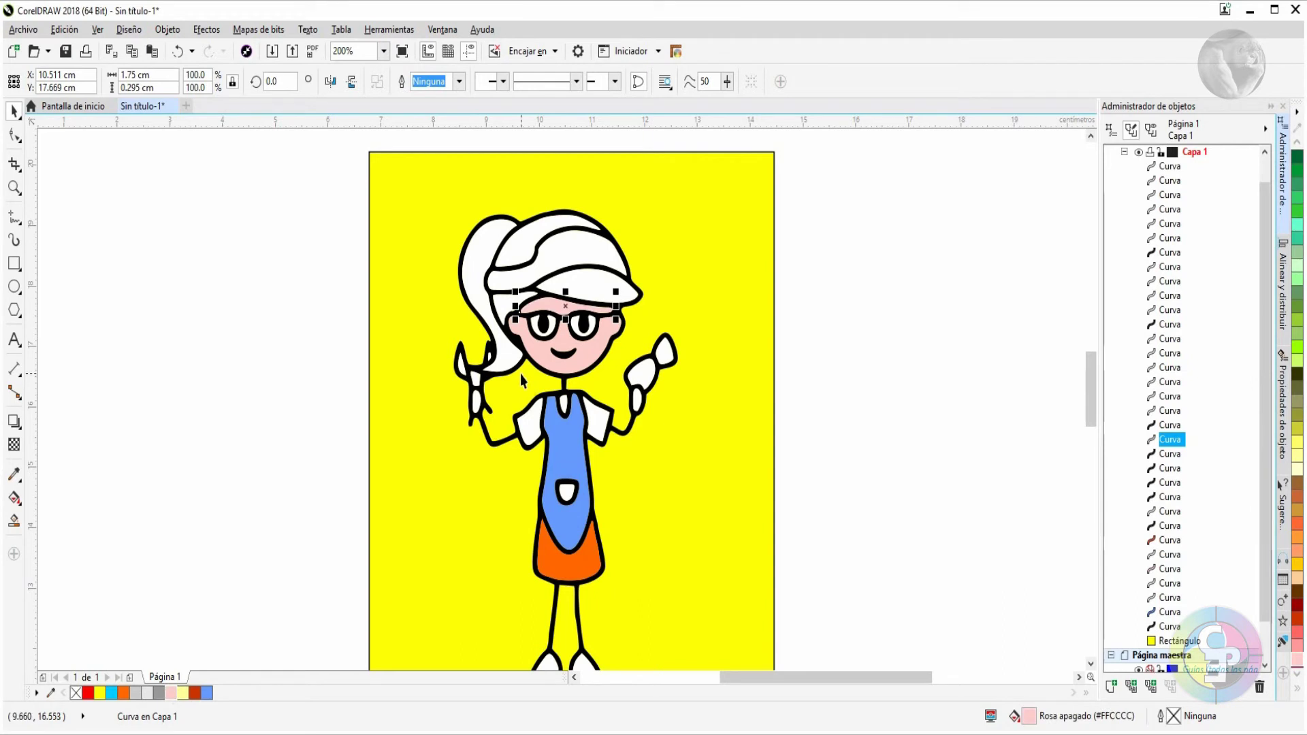
# Fill the cap, its visor and the ponytail with pale yellow (#FFFF99)
pyautogui.click(585, 279)
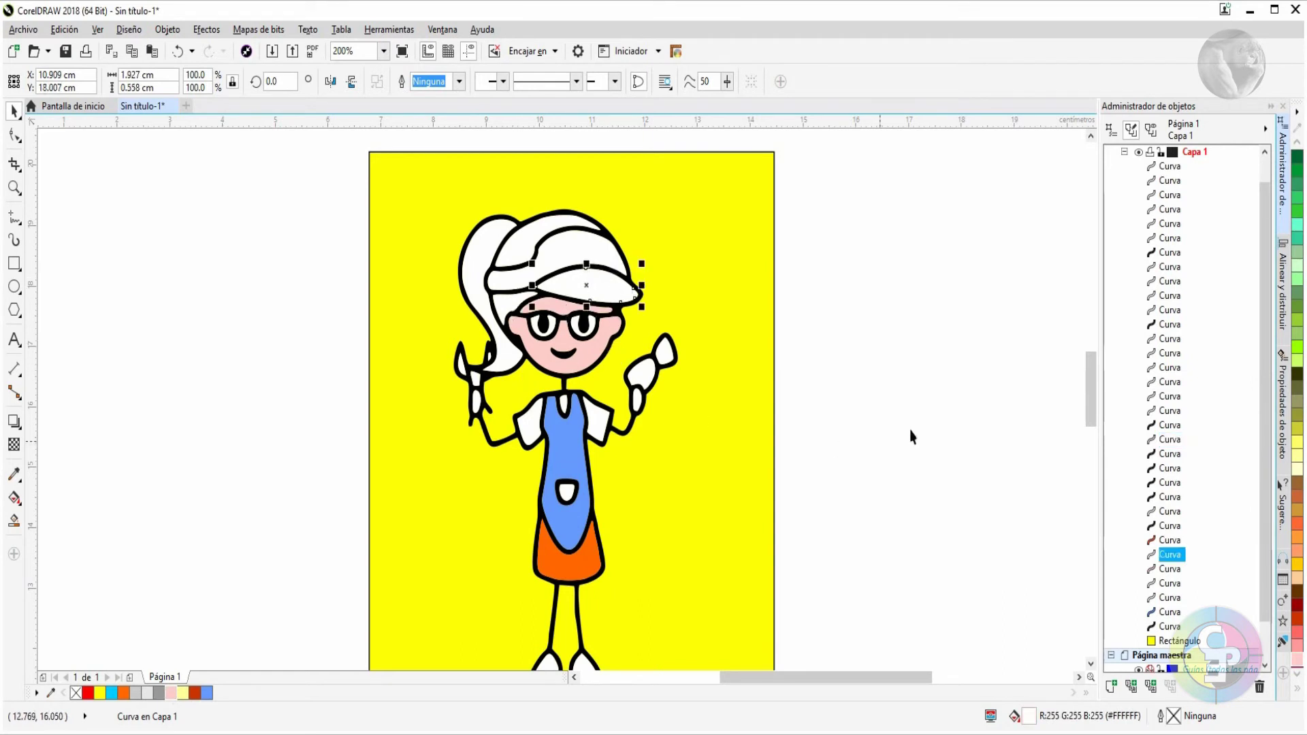
pyautogui.click(1298, 457)
pyautogui.click(578, 242)
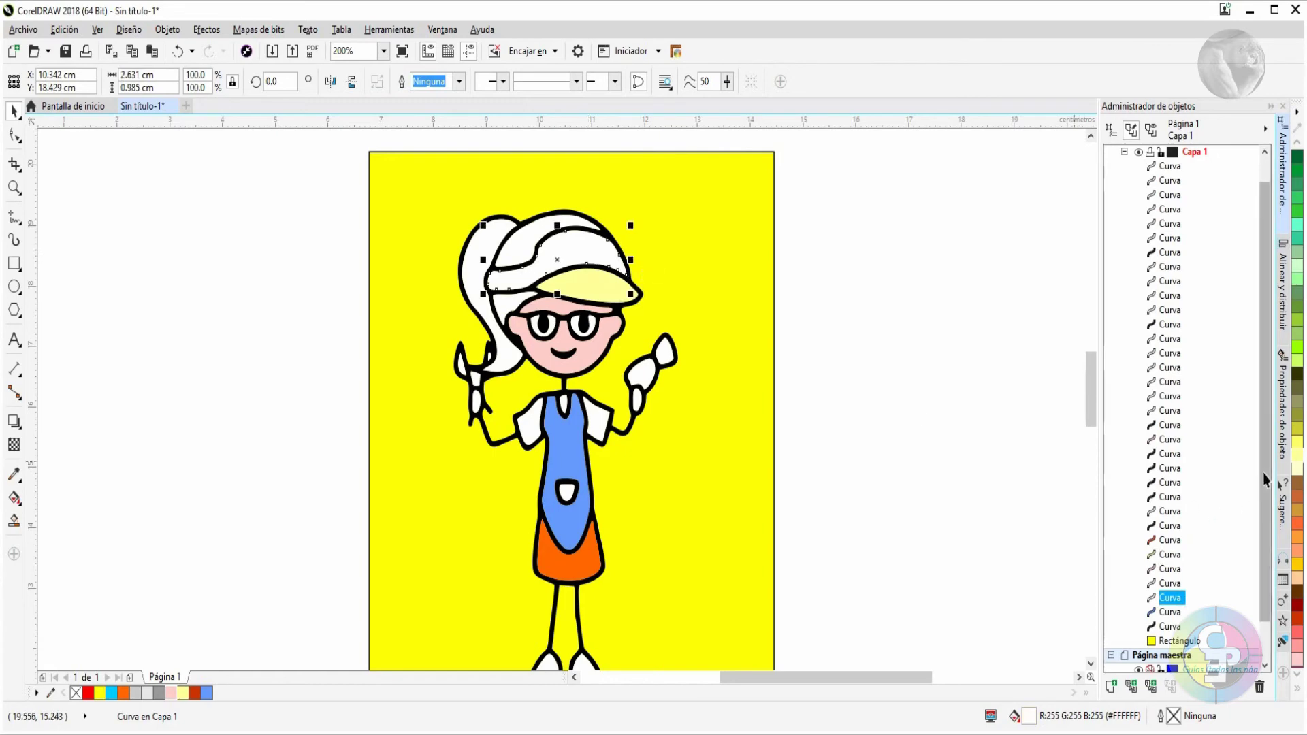
pyautogui.click(1298, 456)
pyautogui.click(489, 242)
pyautogui.click(478, 265)
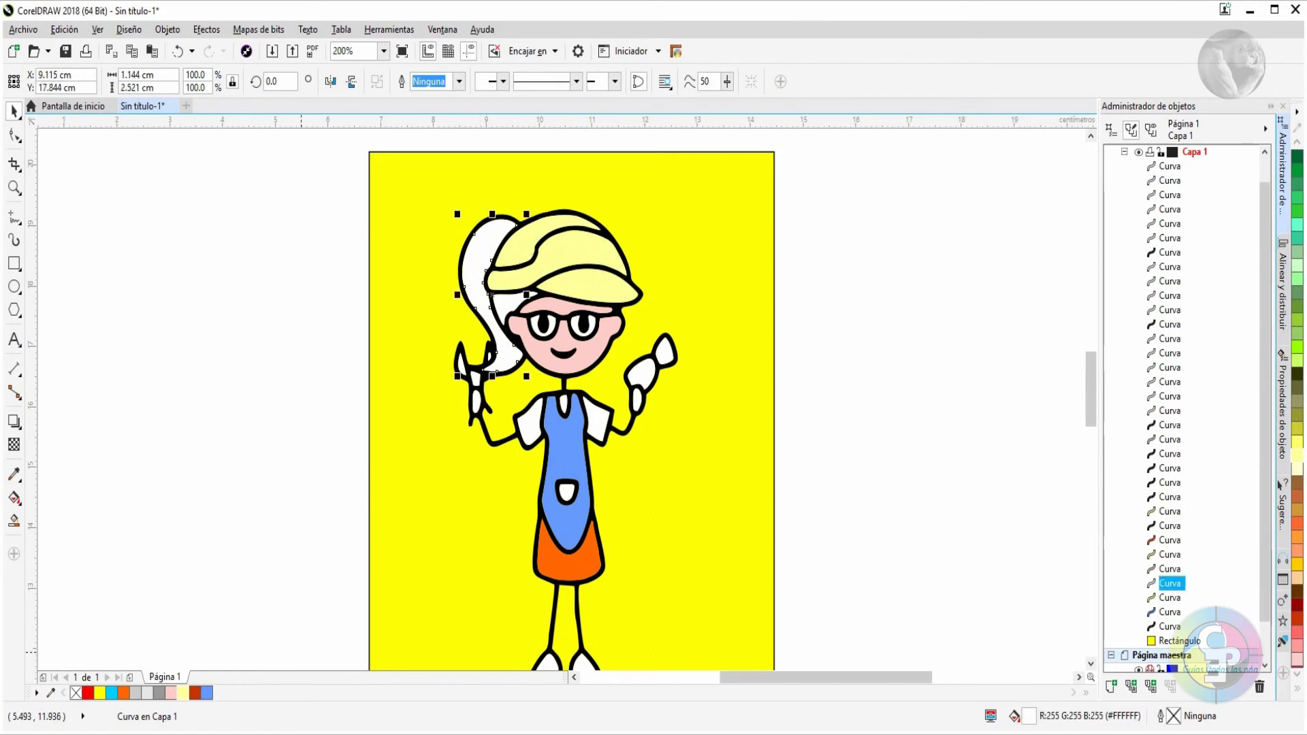
pyautogui.click(183, 695)
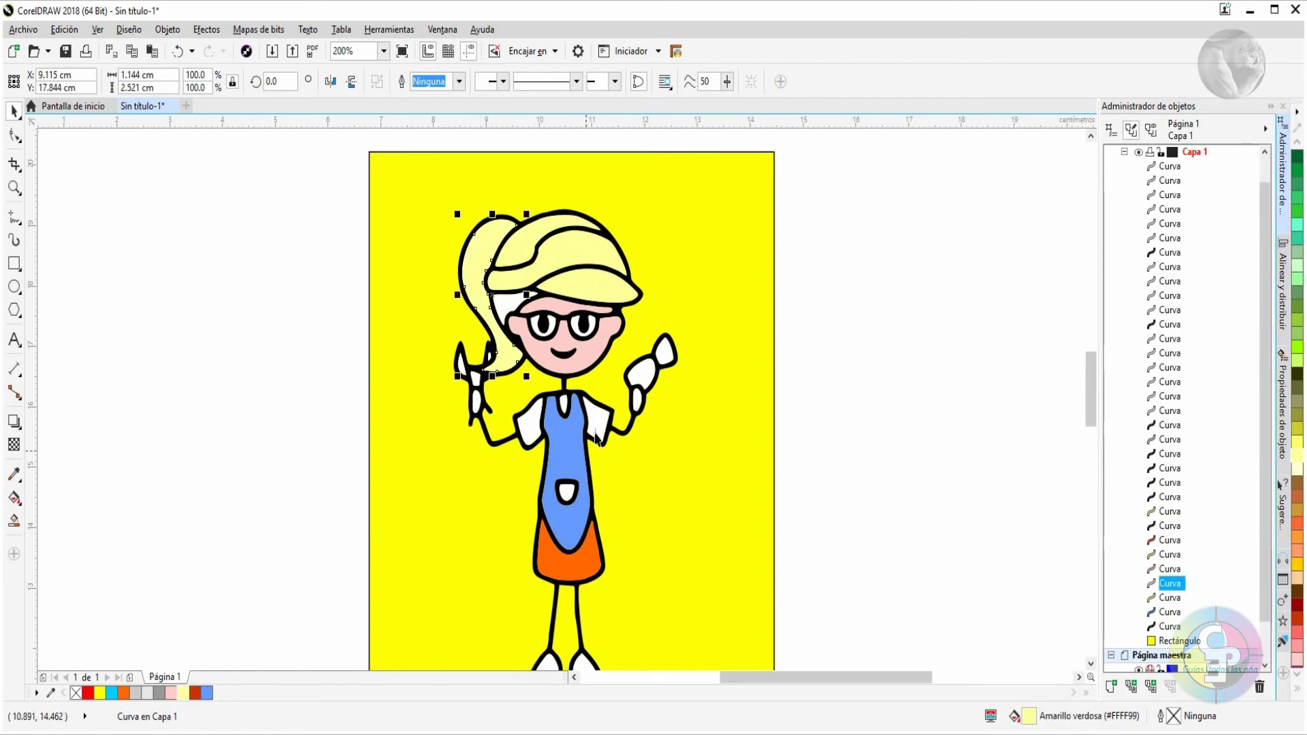
# Color the tool in the hand away from the ponytail, with a light grey body and a darker grey tip (RGB 179, 179, 179)
pyautogui.click(649, 383)
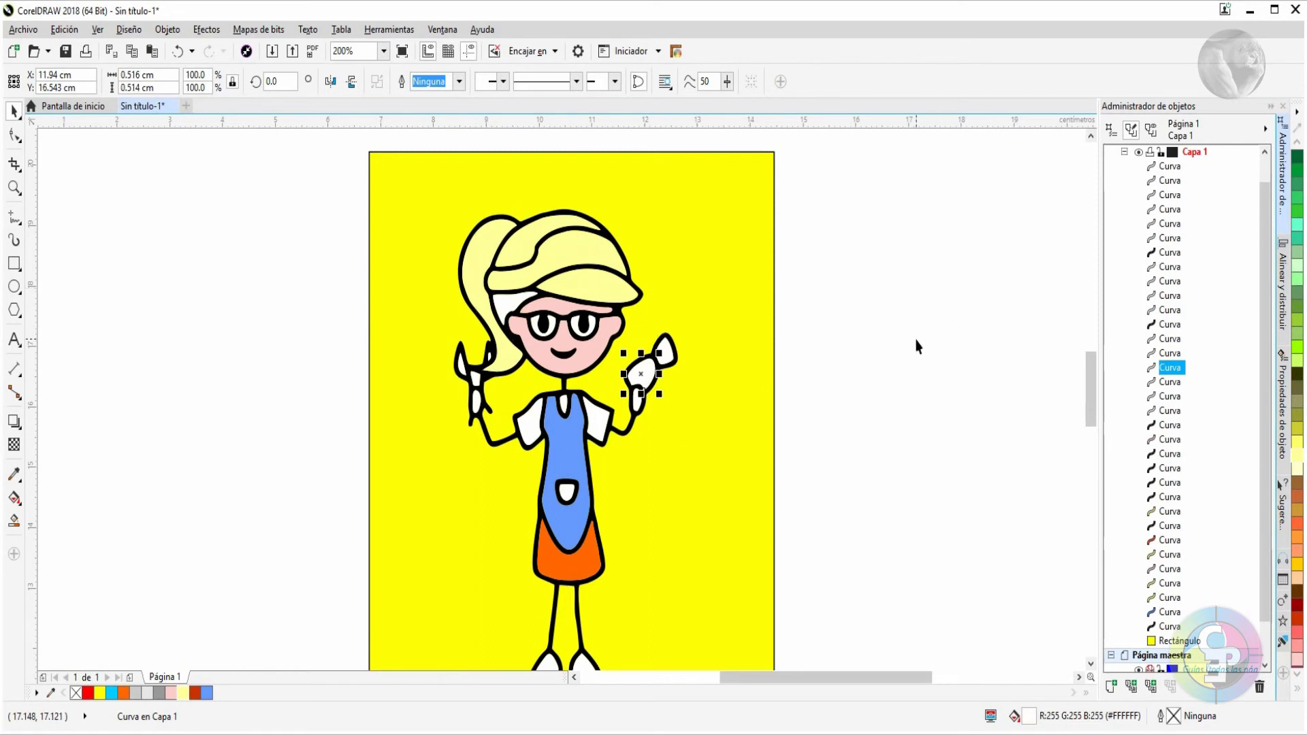
pyautogui.click(1297, 690)
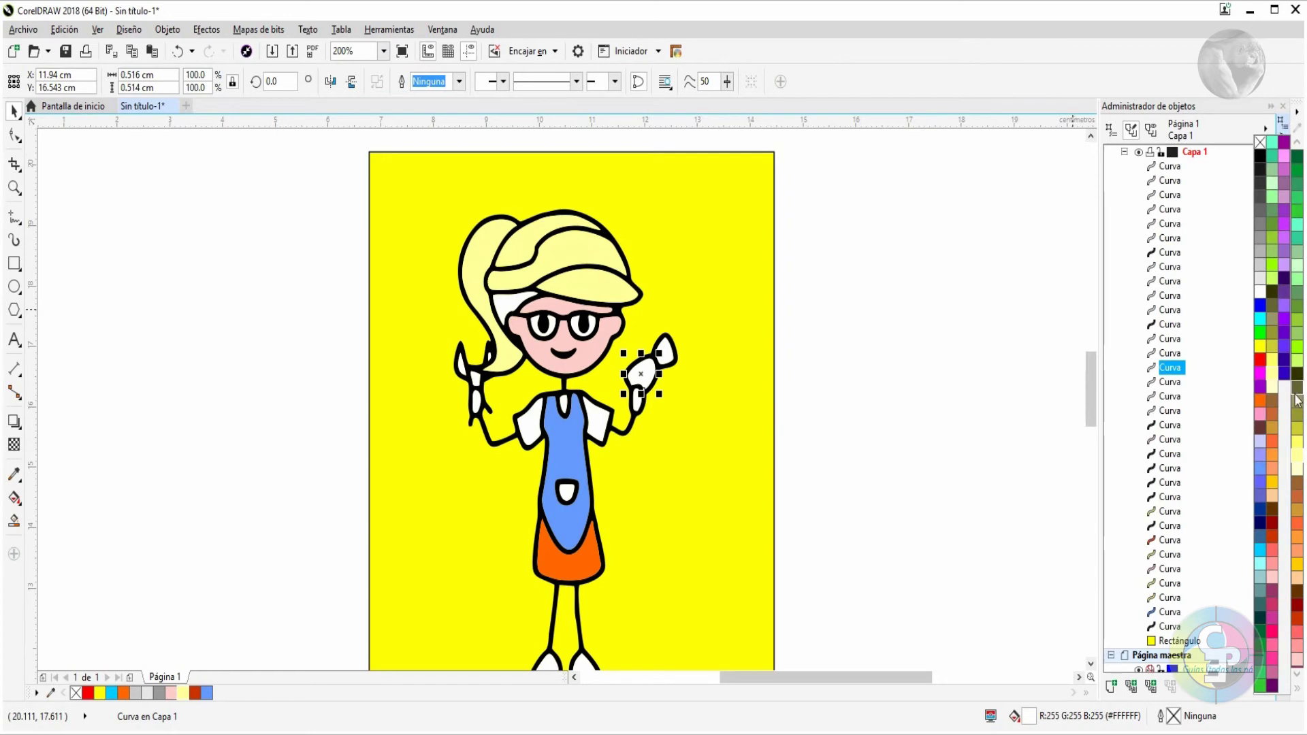
pyautogui.click(1260, 266)
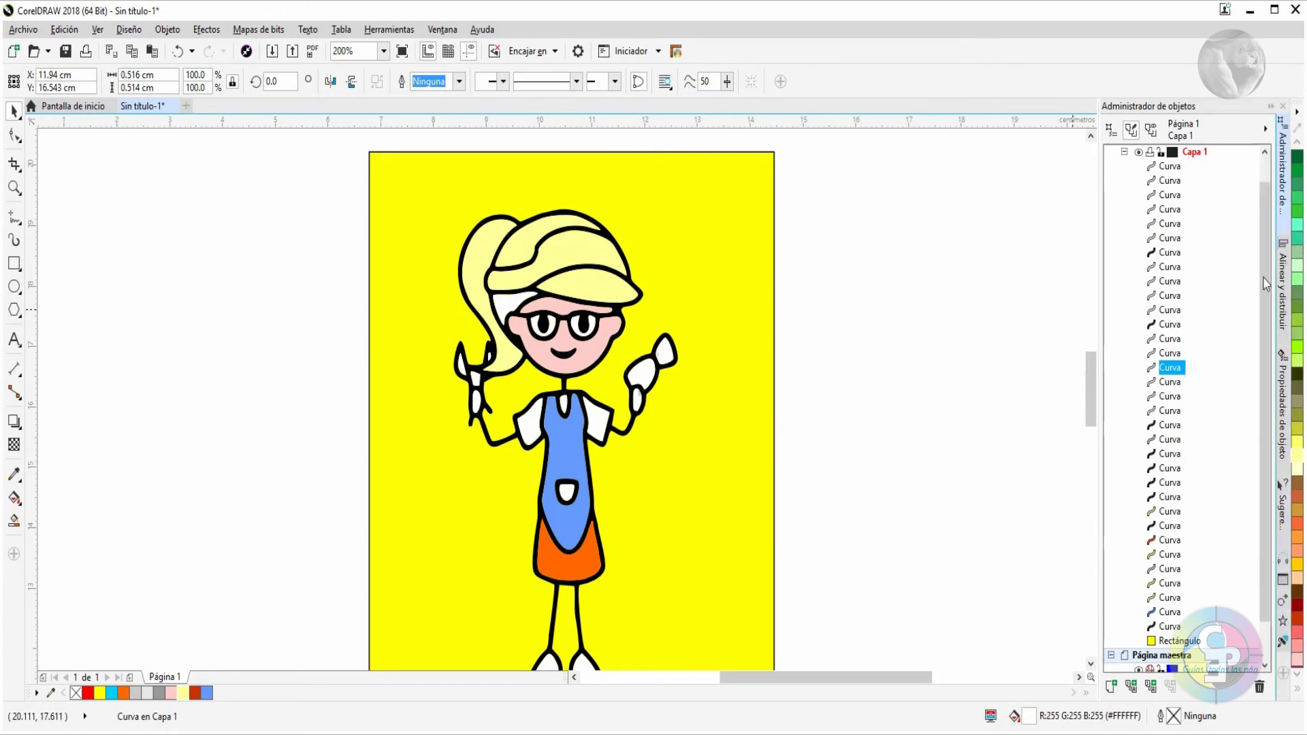
pyautogui.click(666, 354)
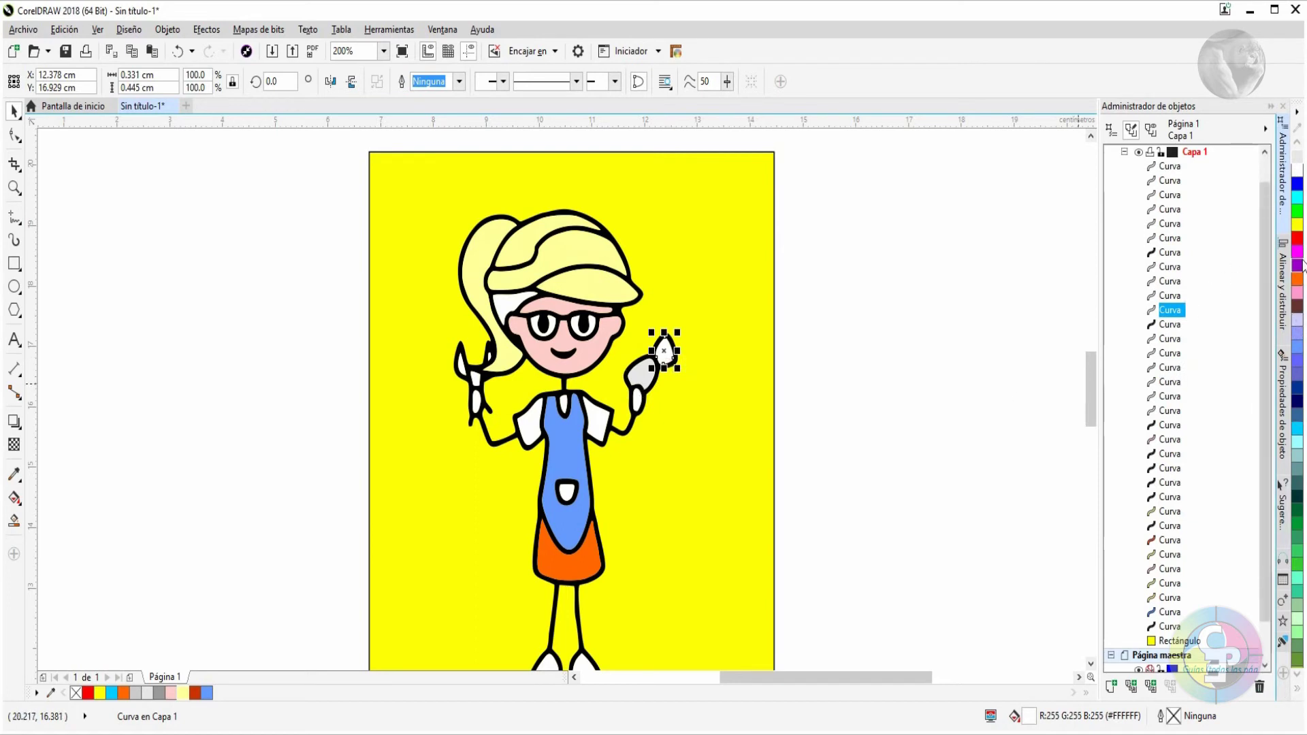
pyautogui.scroll(3, 1299, 264)
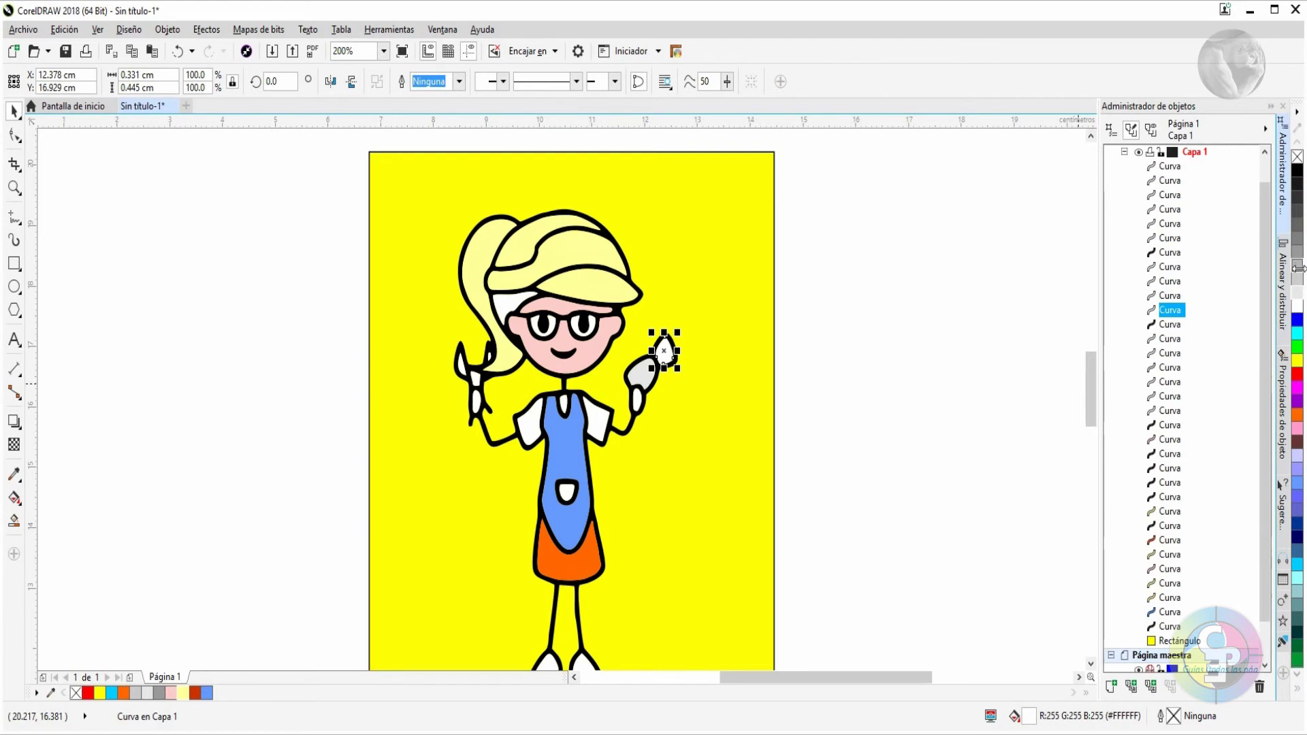
pyautogui.click(1300, 275)
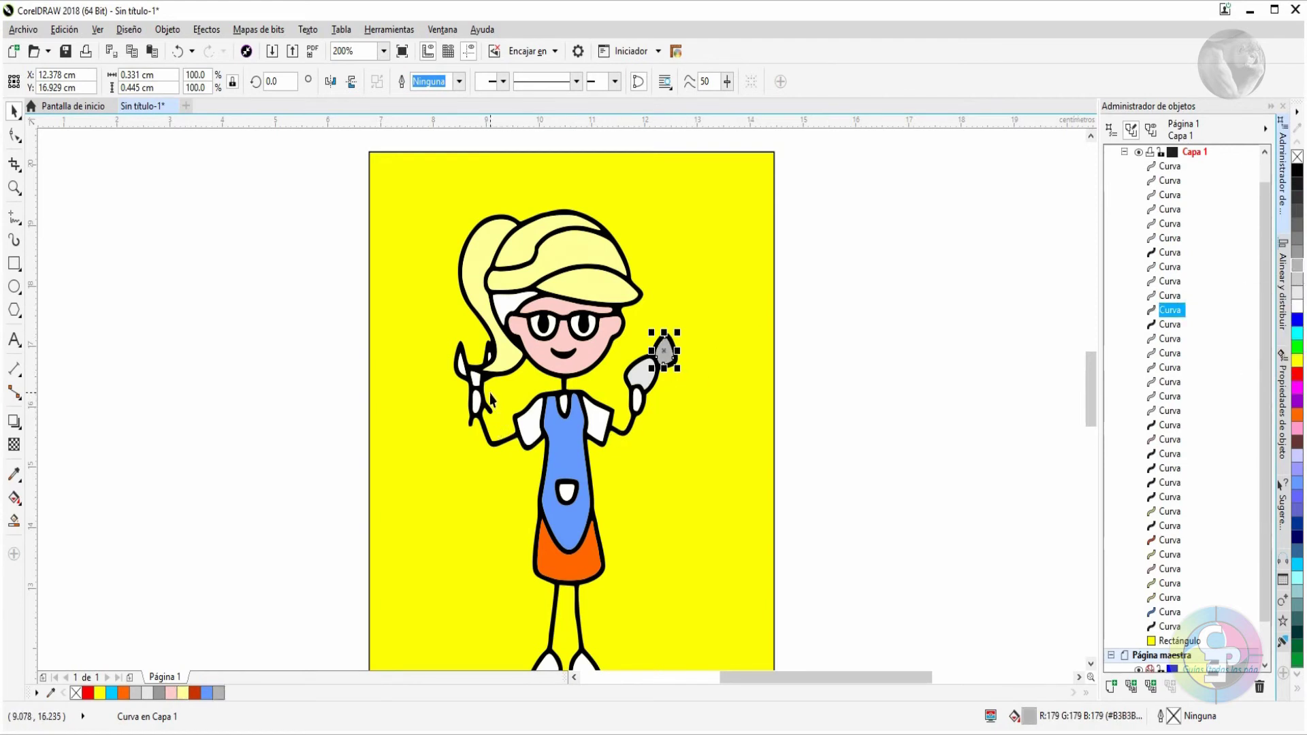
# Delete the small white shape at the base of the forked tool, just above the hand beside the ponytail
pyautogui.click(476, 379)
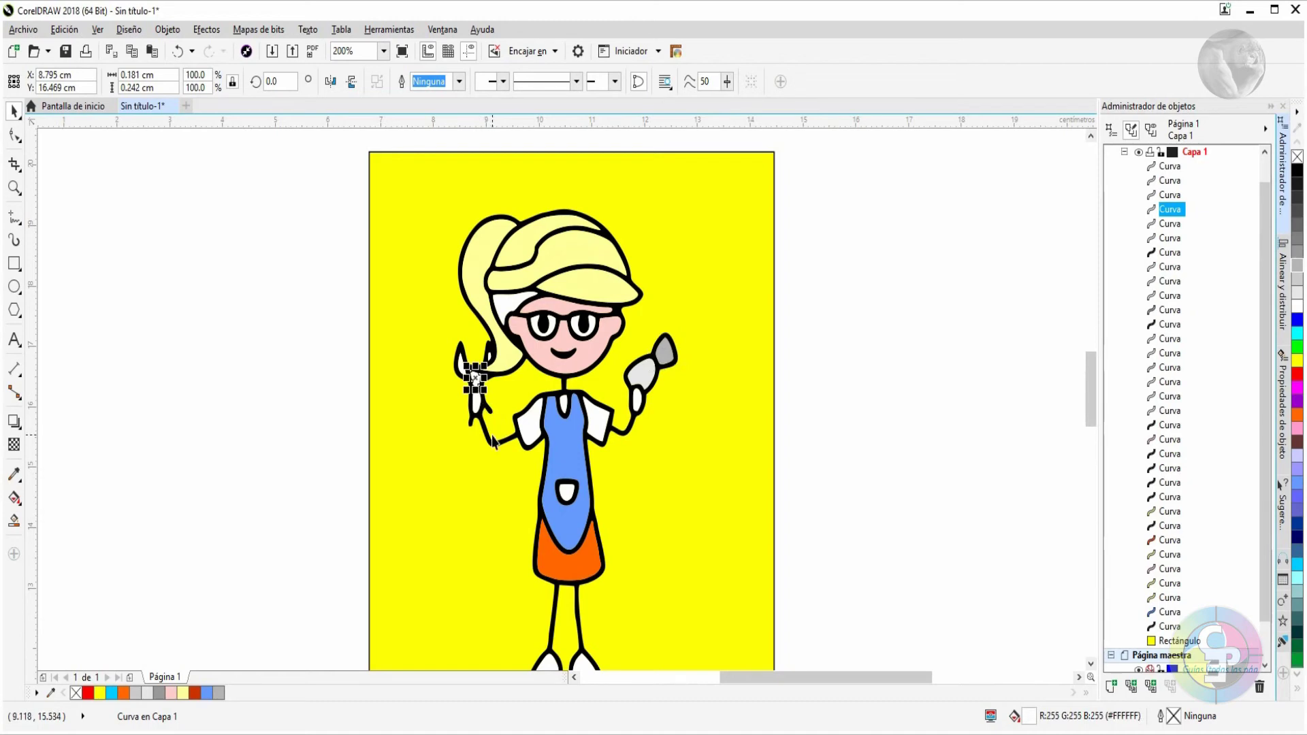
pyautogui.press('Delete')
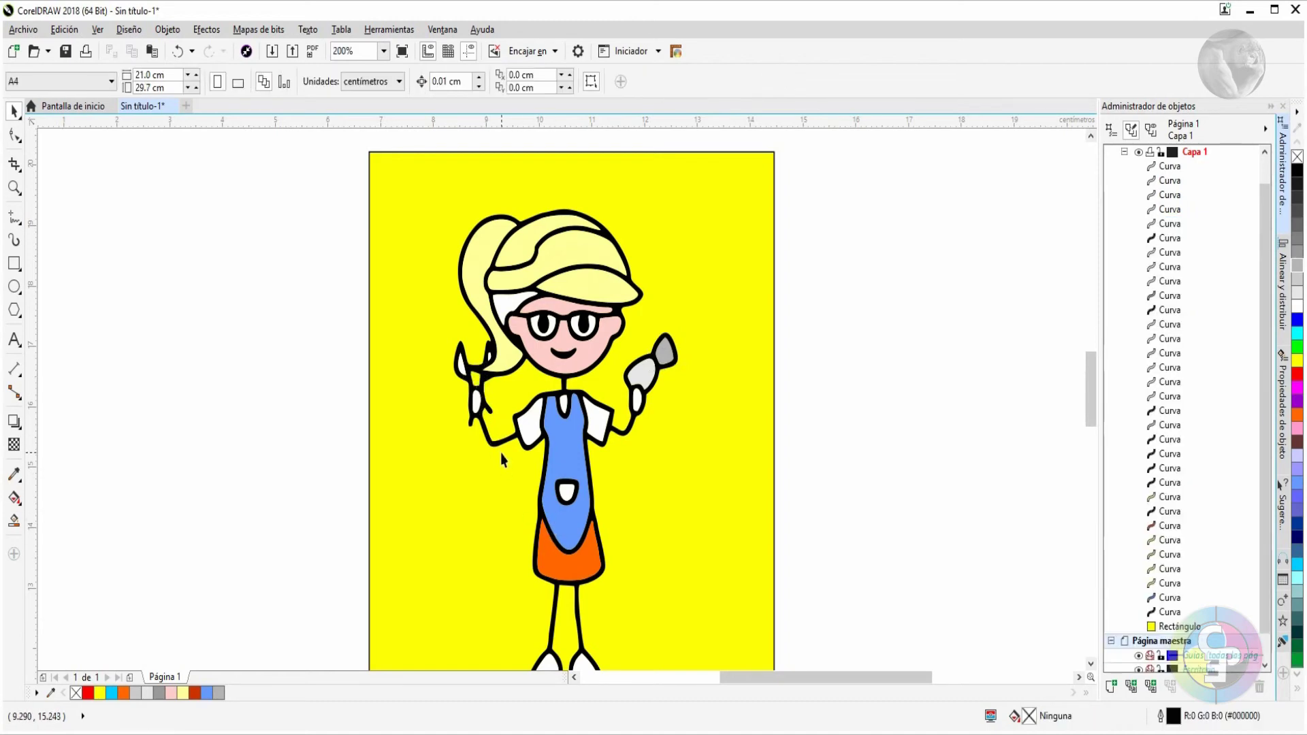
# Try to delete the white shapes inside the hand beside the ponytail and the tool it holds
pyautogui.click(474, 403)
pyautogui.press('Delete')
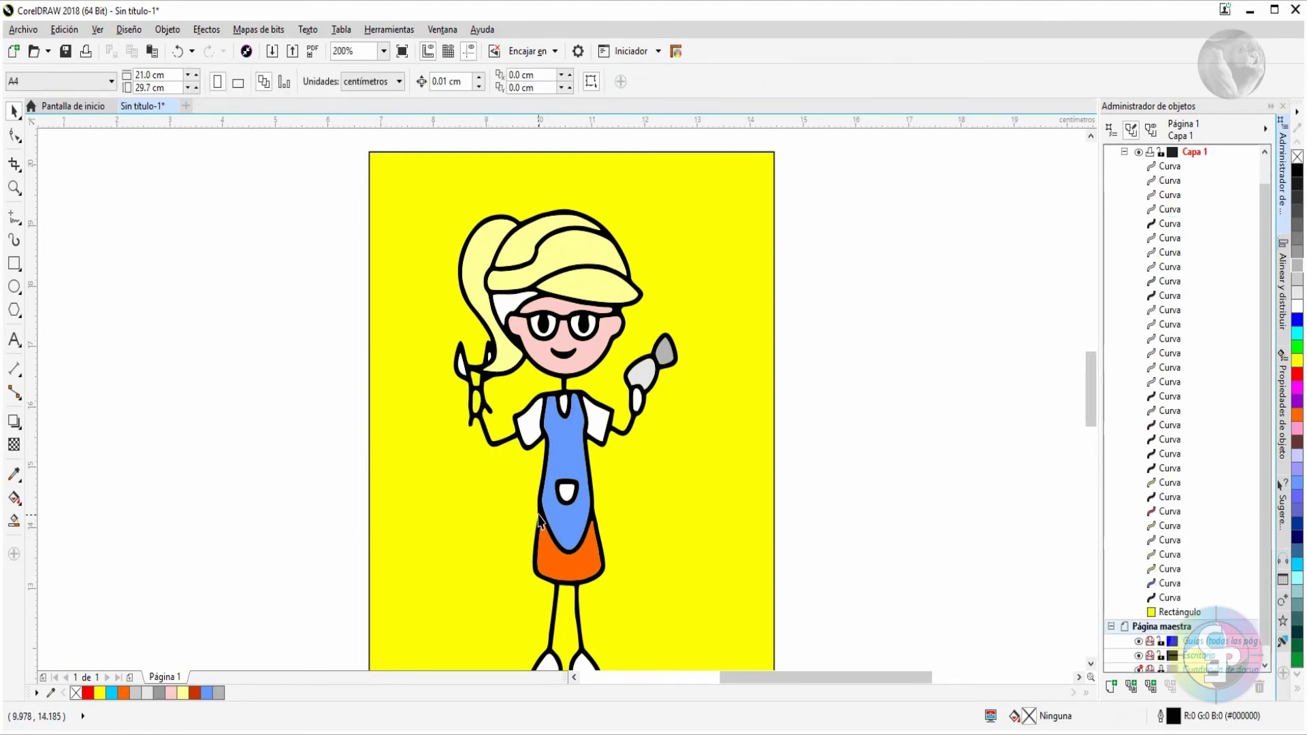
pyautogui.click(489, 361)
pyautogui.press('Delete')
pyautogui.press('Escape')
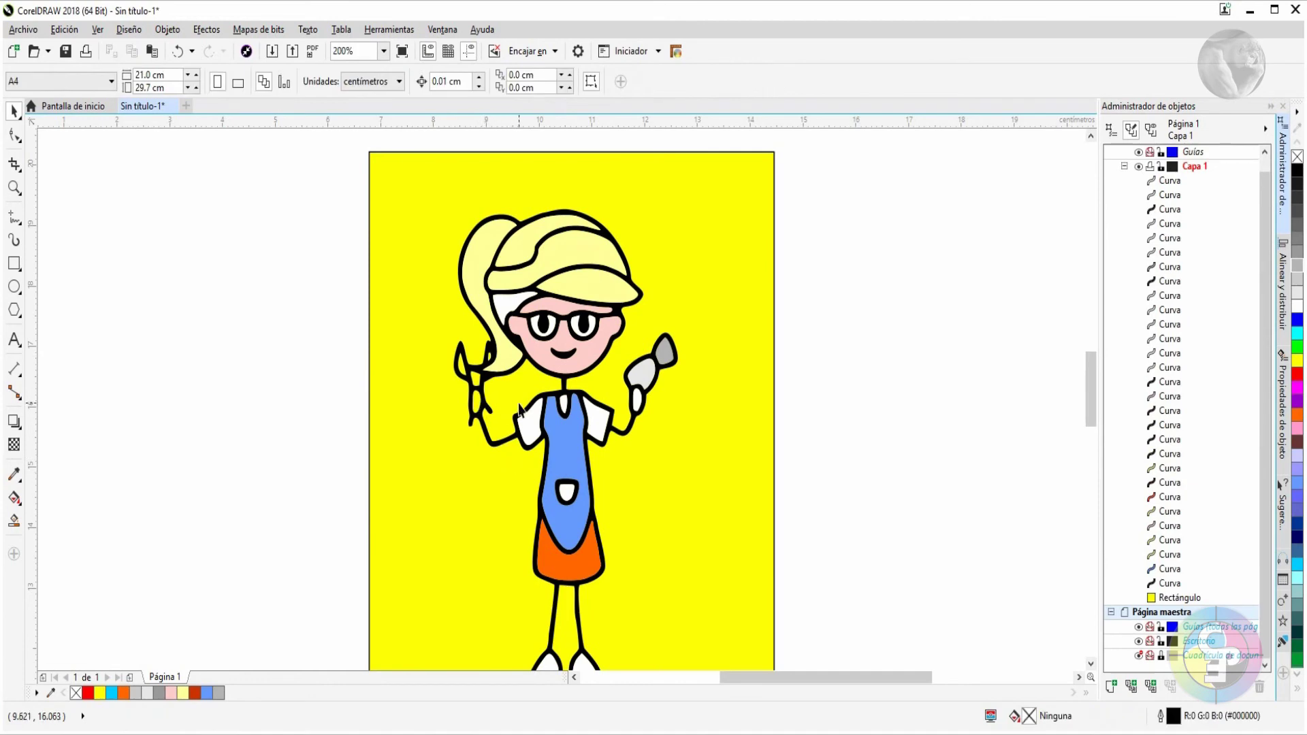
pyautogui.click(481, 406)
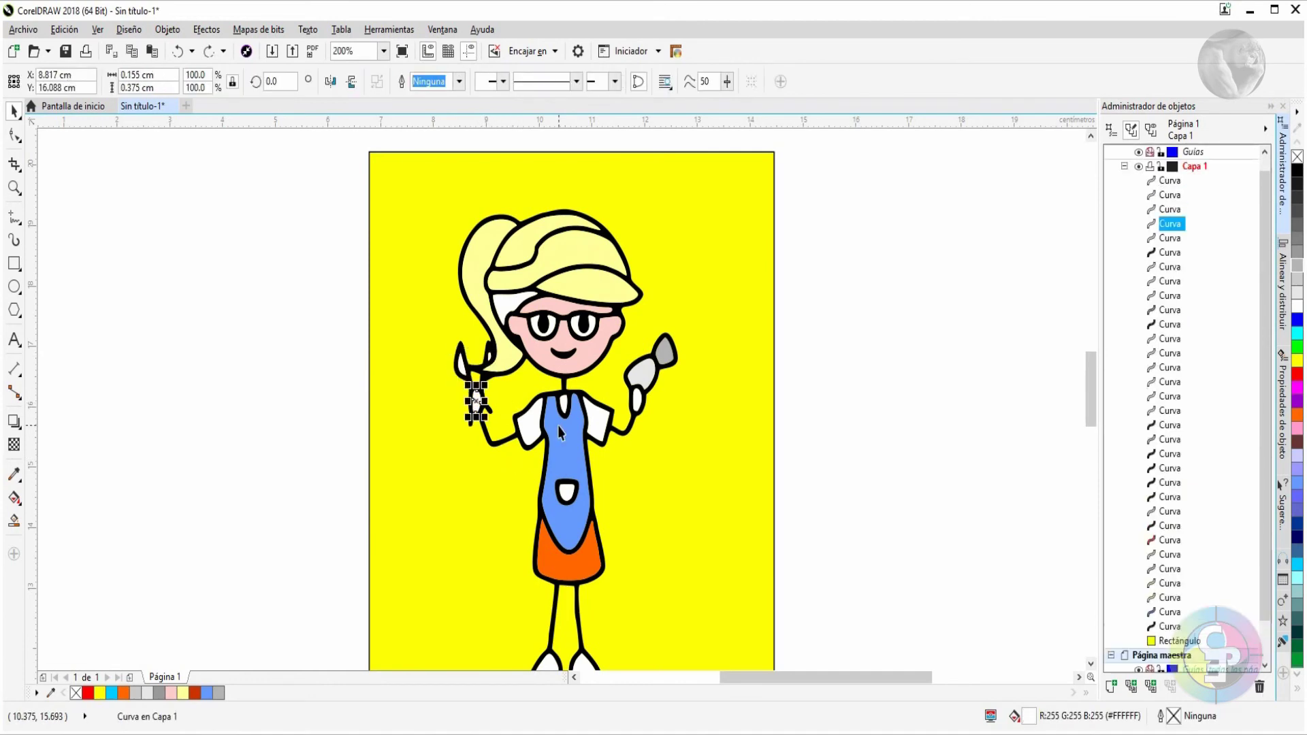
# Delete the white shapes inside both prongs of the forked tool, keeping the hand's white fill
pyautogui.click(465, 368)
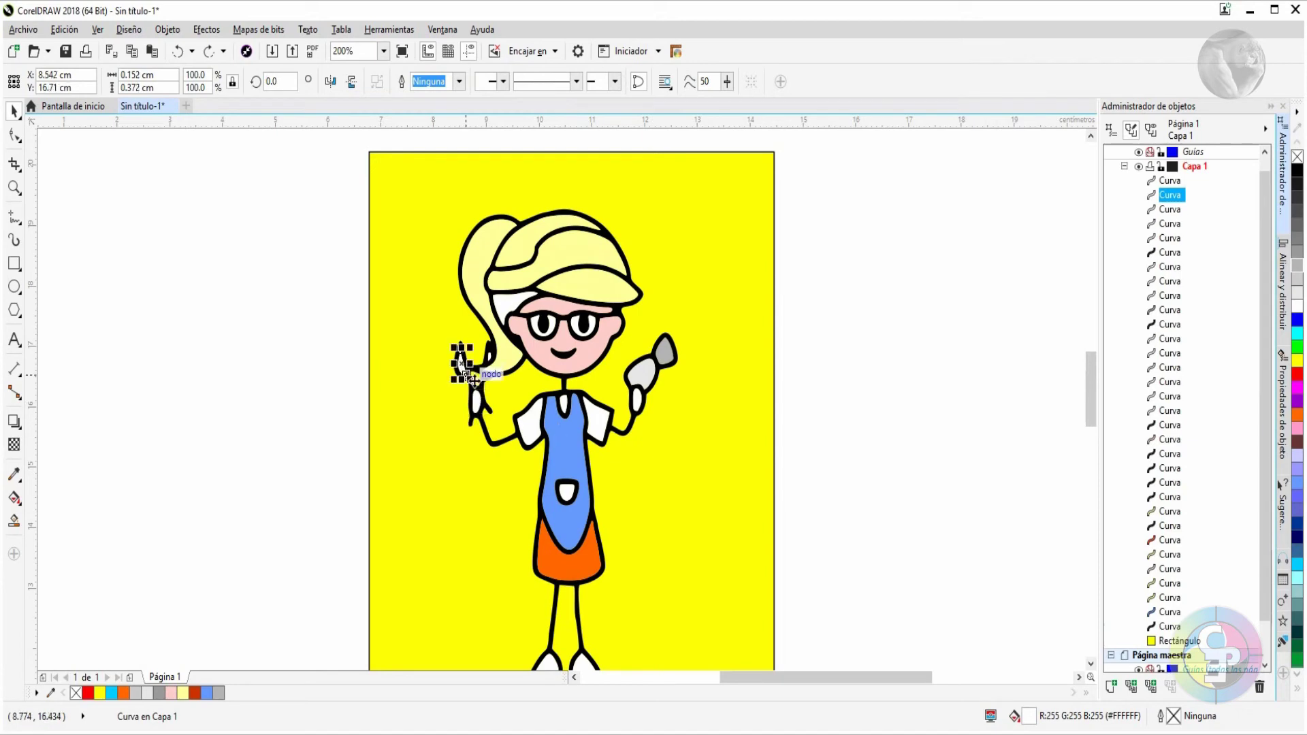
pyautogui.press('Delete')
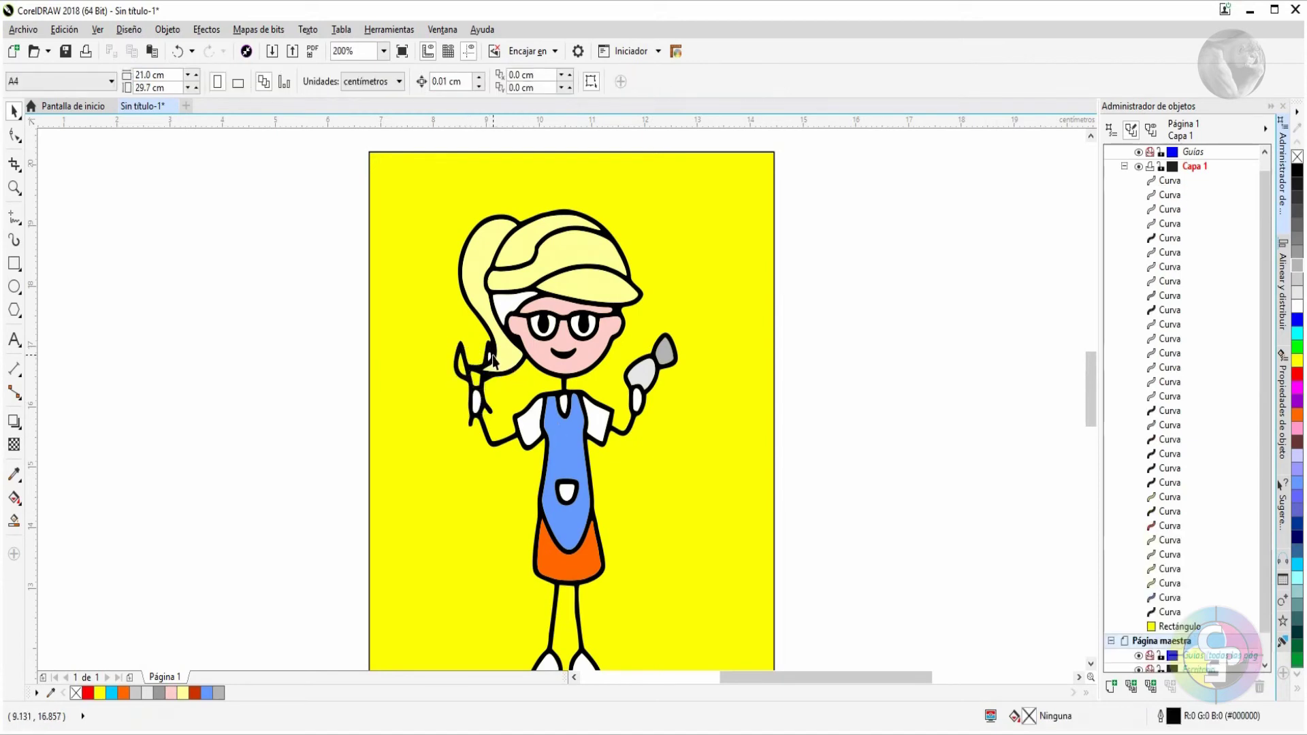
pyautogui.click(486, 357)
pyautogui.press('Delete')
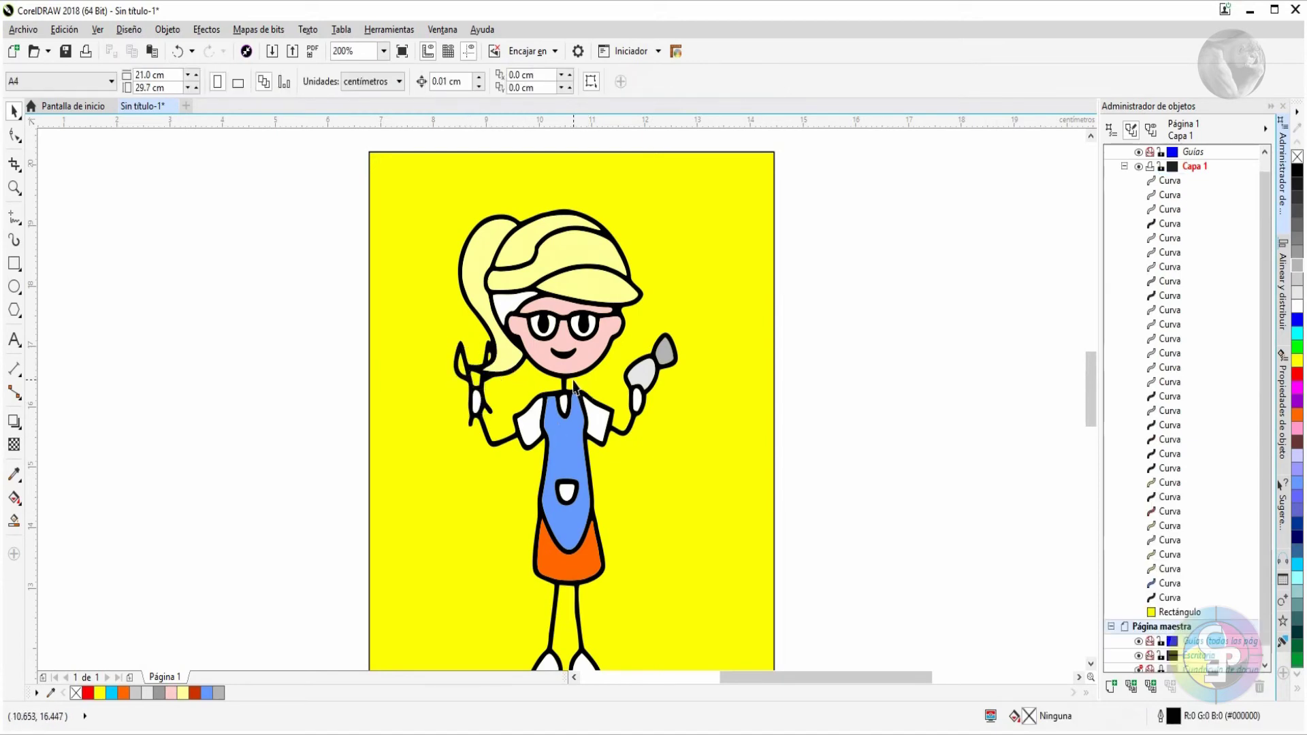
# Fill the white hair shape beside the face with pale yellow (#FFFF99) and the apron pocket with green (RGB 0, 153, 51)
pyautogui.click(538, 320)
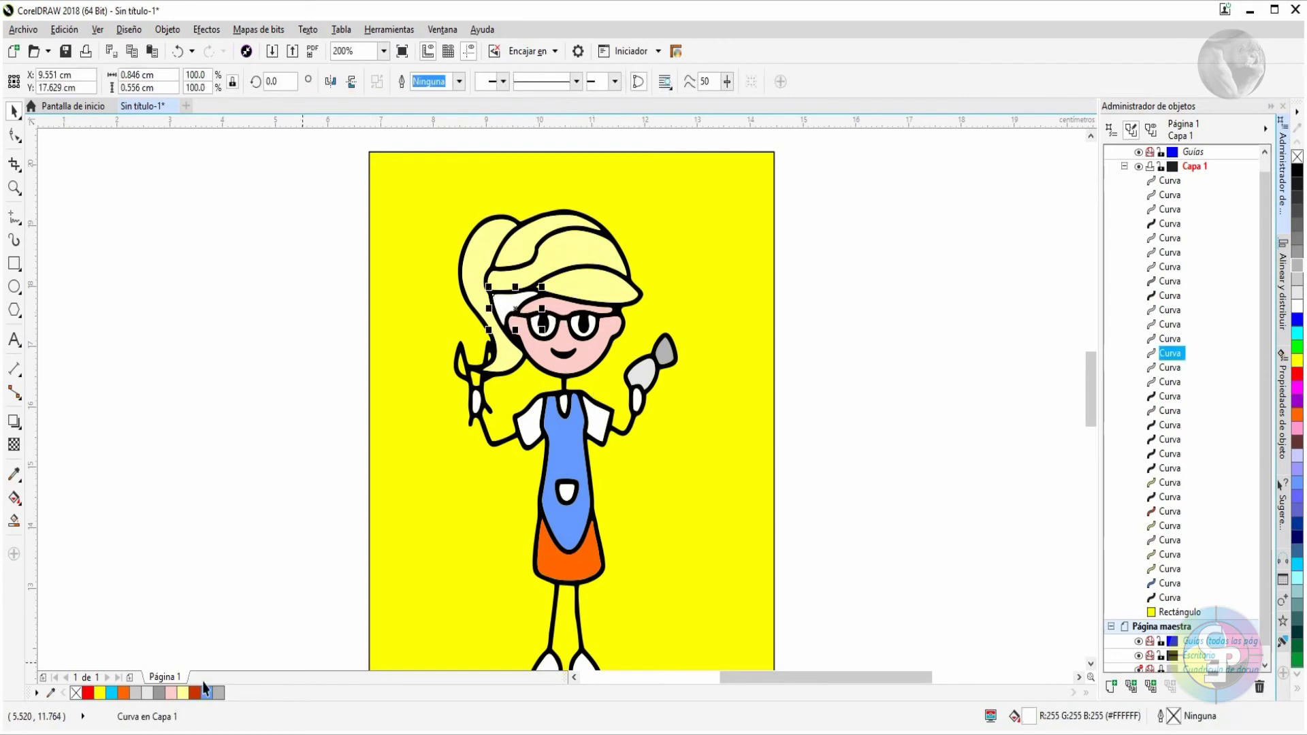
pyautogui.click(184, 693)
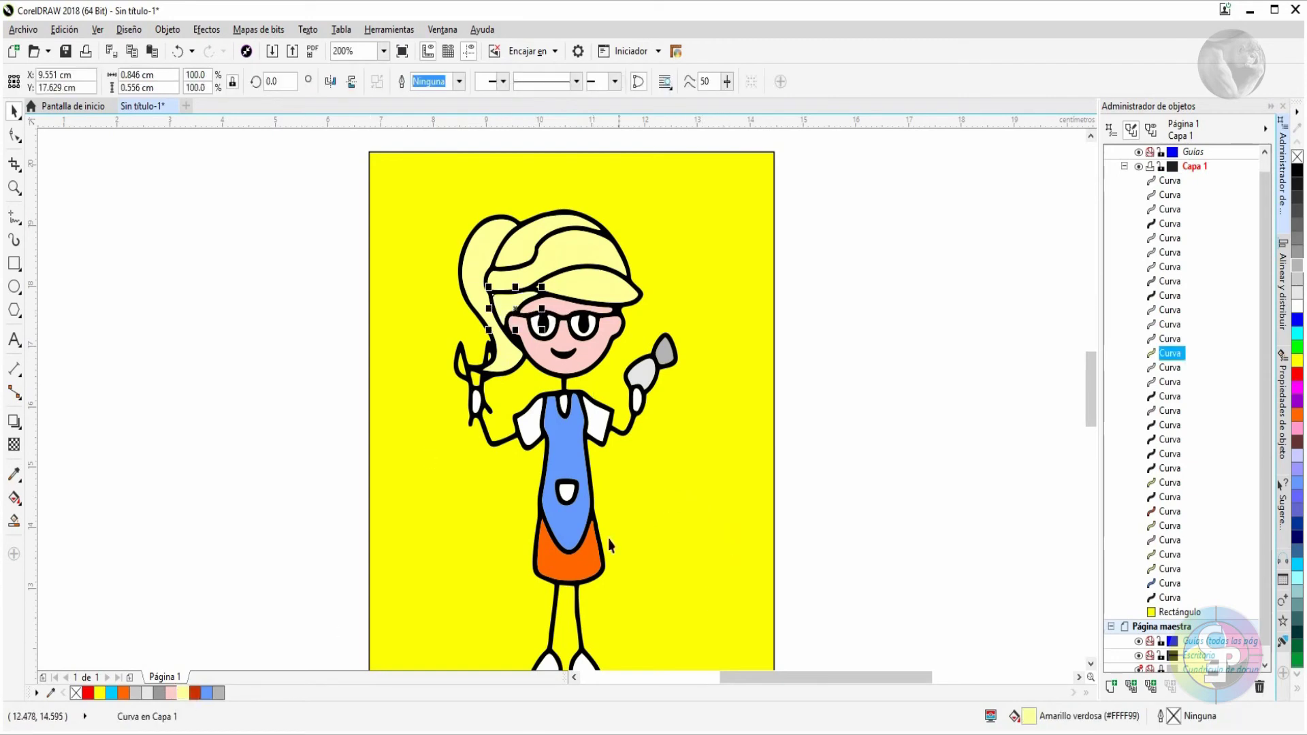
pyautogui.moveTo(633, 557); pyautogui.dragTo(614, 388)
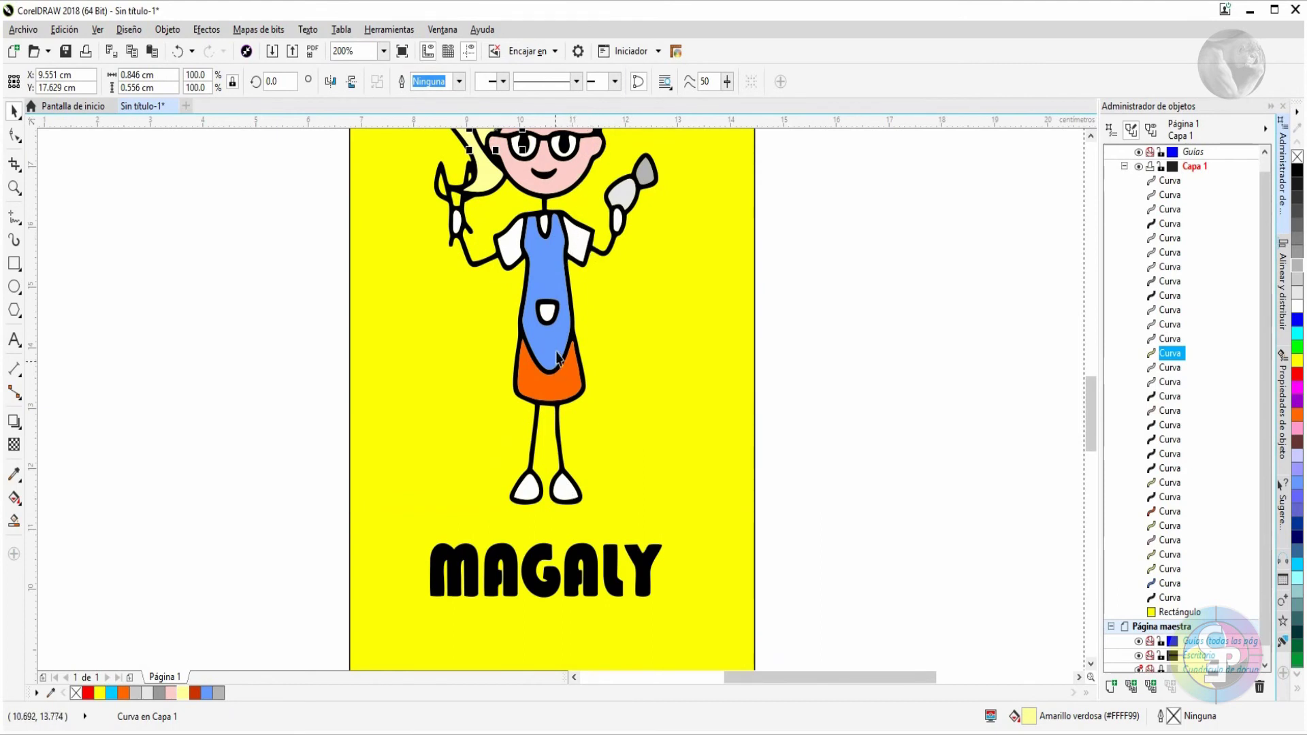
pyautogui.click(551, 320)
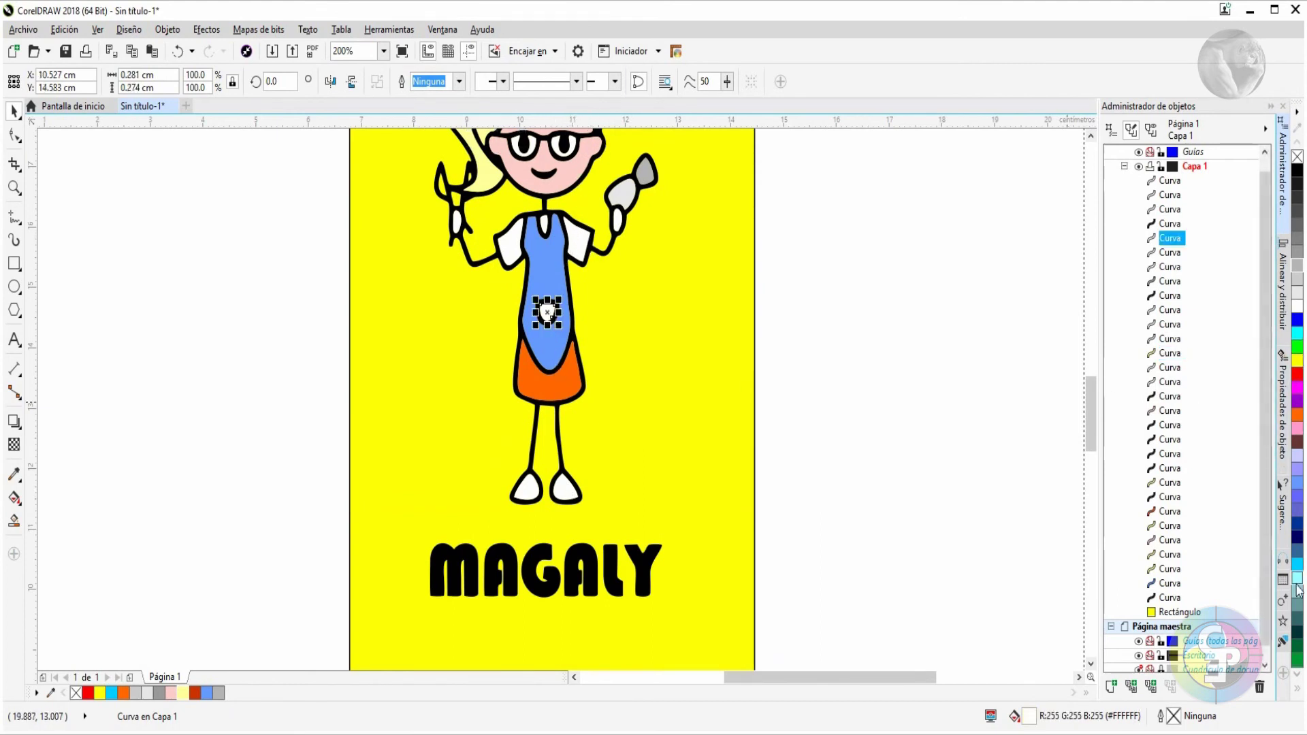
pyautogui.click(1299, 659)
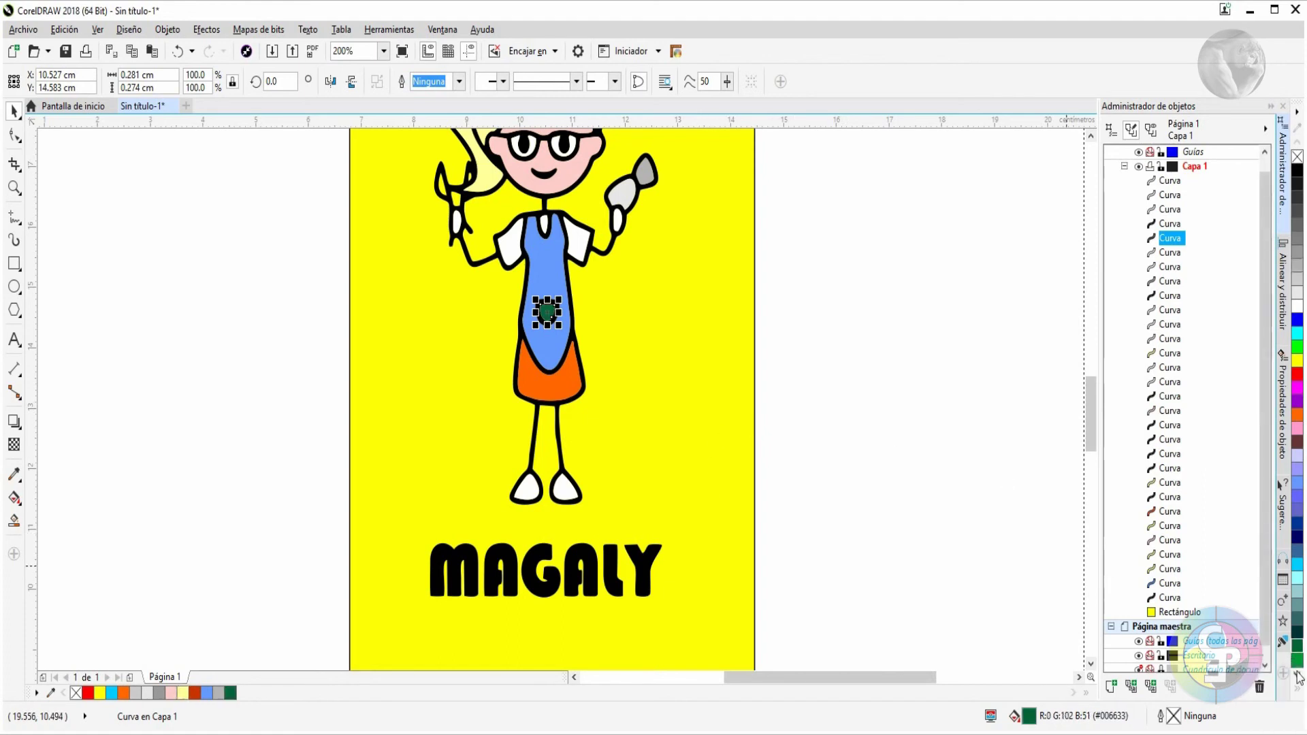
pyautogui.click(1299, 645)
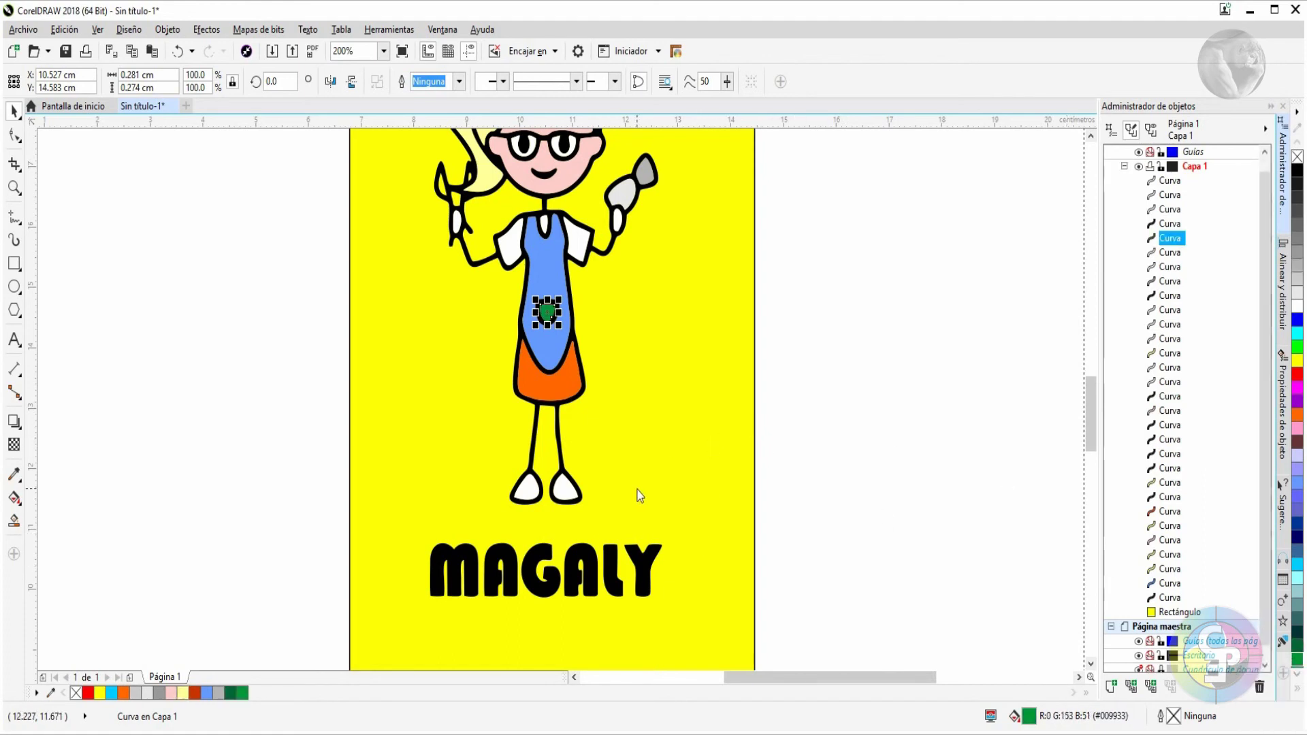
# Fill both shoes with brown (#996633)
pyautogui.click(566, 495)
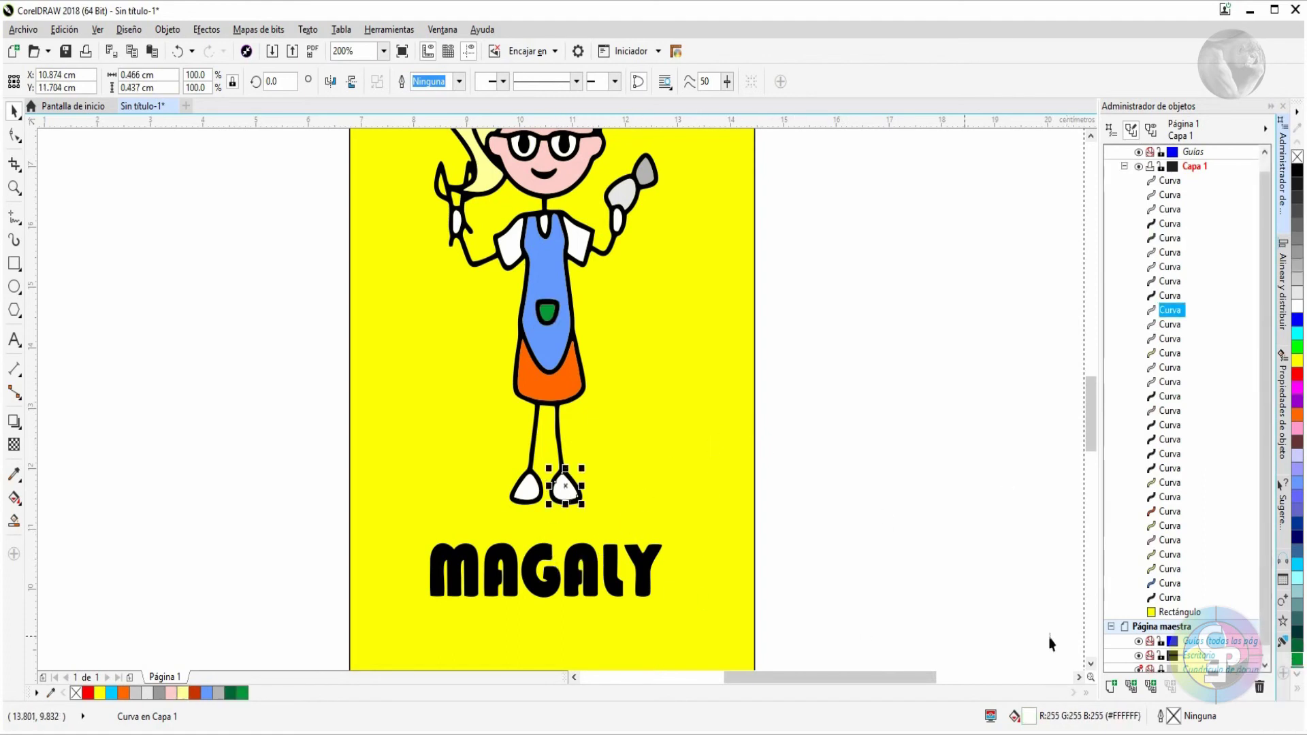
pyautogui.click(1296, 692)
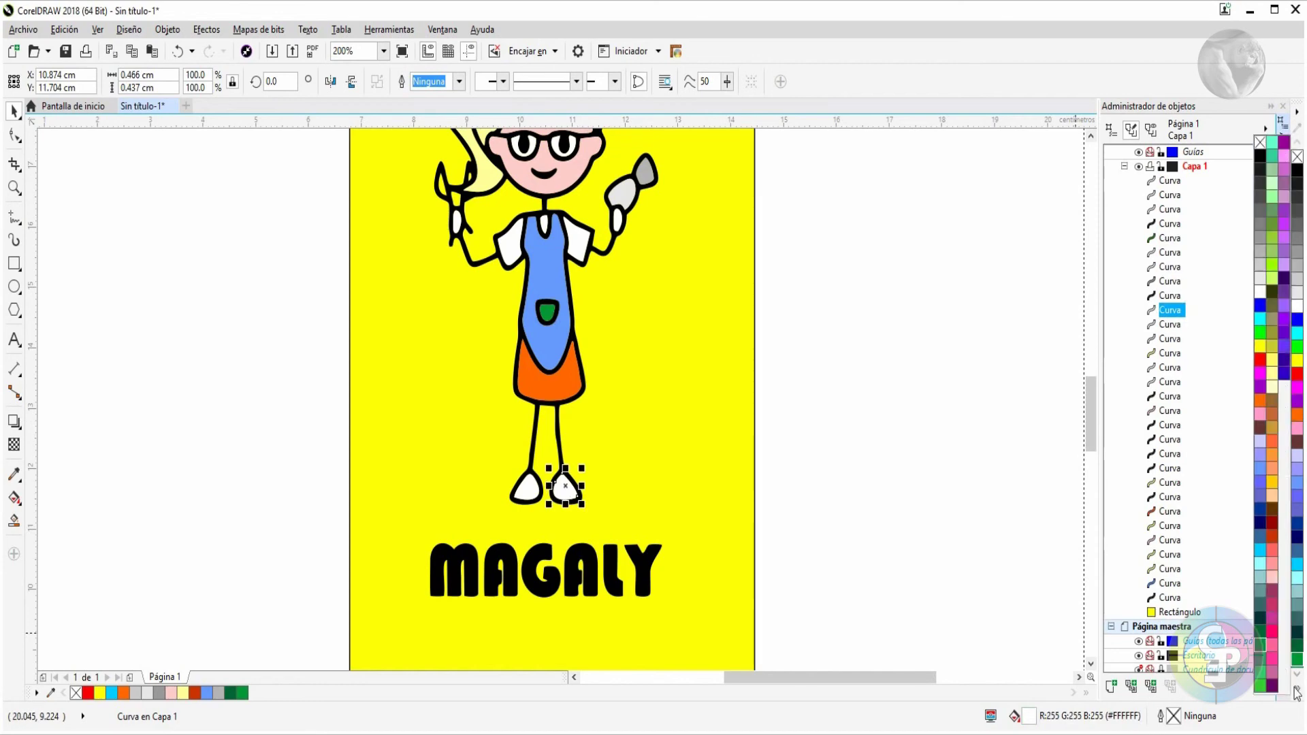
pyautogui.click(1271, 401)
pyautogui.click(526, 488)
# Delete the yellow background rectangle behind the character
pyautogui.scroll(-1, 583, 545)
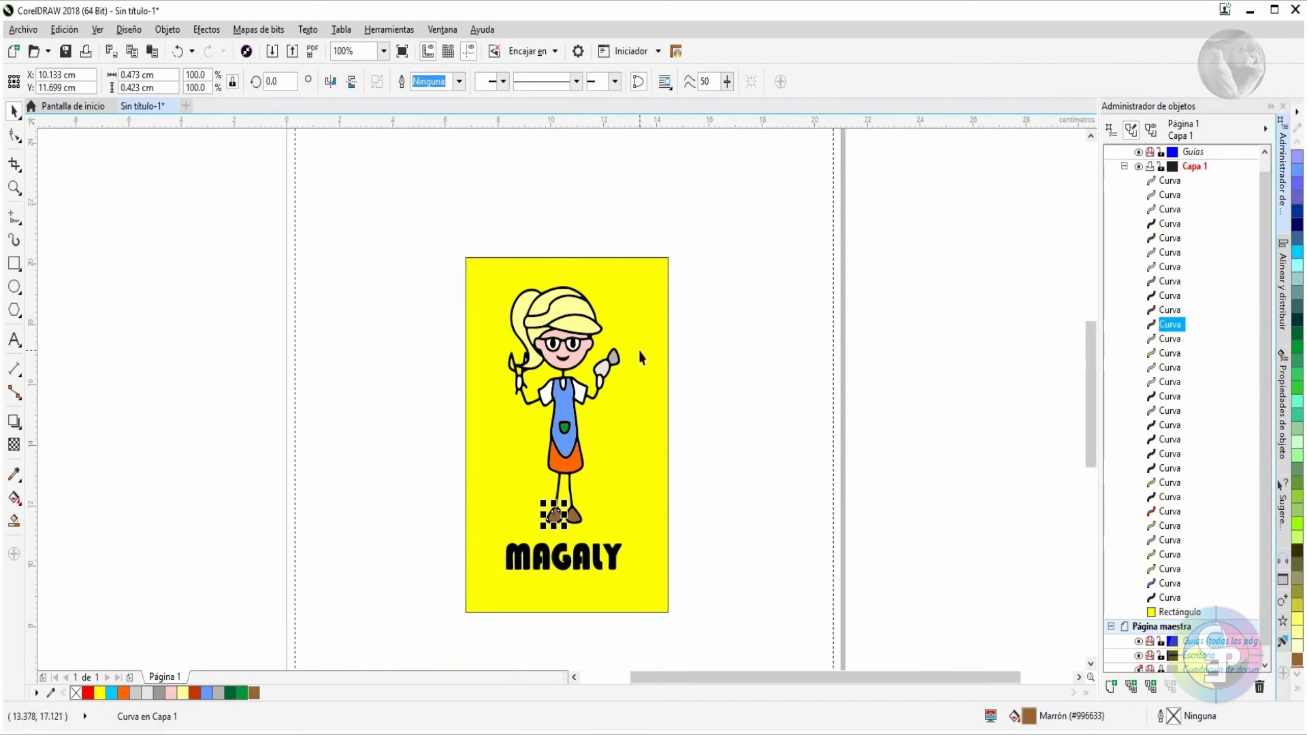
pyautogui.click(647, 489)
pyautogui.press('Delete')
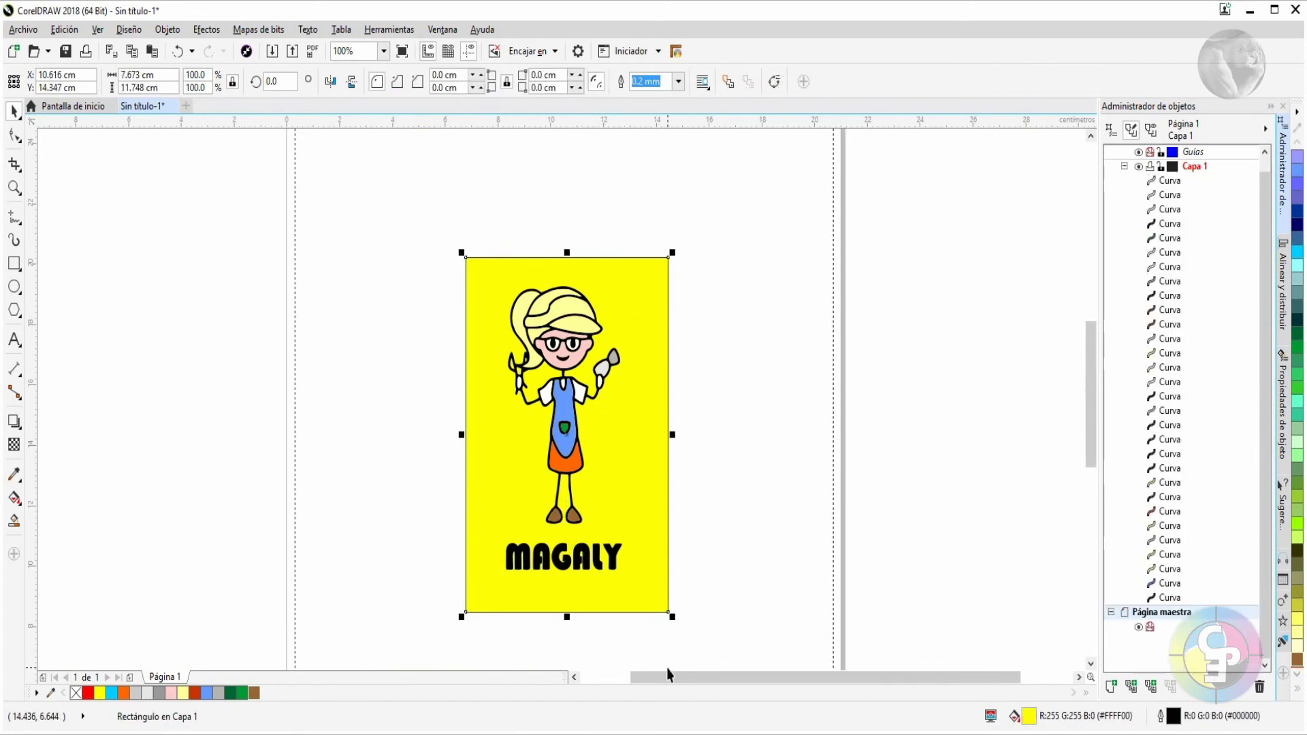
# Fill both hands with the same light pink as the face
pyautogui.scroll(2, 569, 427)
pyautogui.click(701, 267)
pyautogui.click(173, 693)
pyautogui.click(371, 270)
pyautogui.click(171, 693)
pyautogui.click(449, 417)
# Try deleting the black name lettering below the character and undo the deletion
pyautogui.scroll(-2, 448, 443)
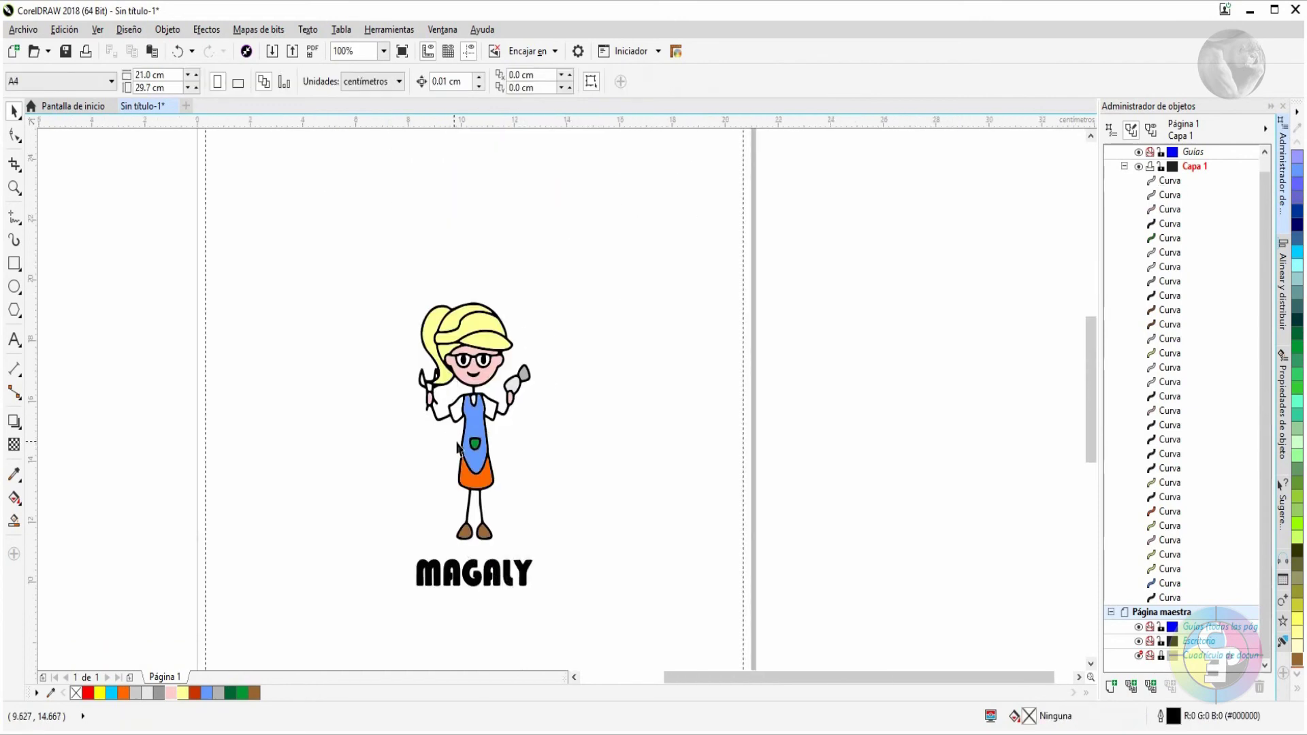
pyautogui.moveTo(349, 250); pyautogui.dragTo(525, 599)
pyautogui.click(554, 549)
pyautogui.moveTo(554, 549); pyautogui.dragTo(328, 648)
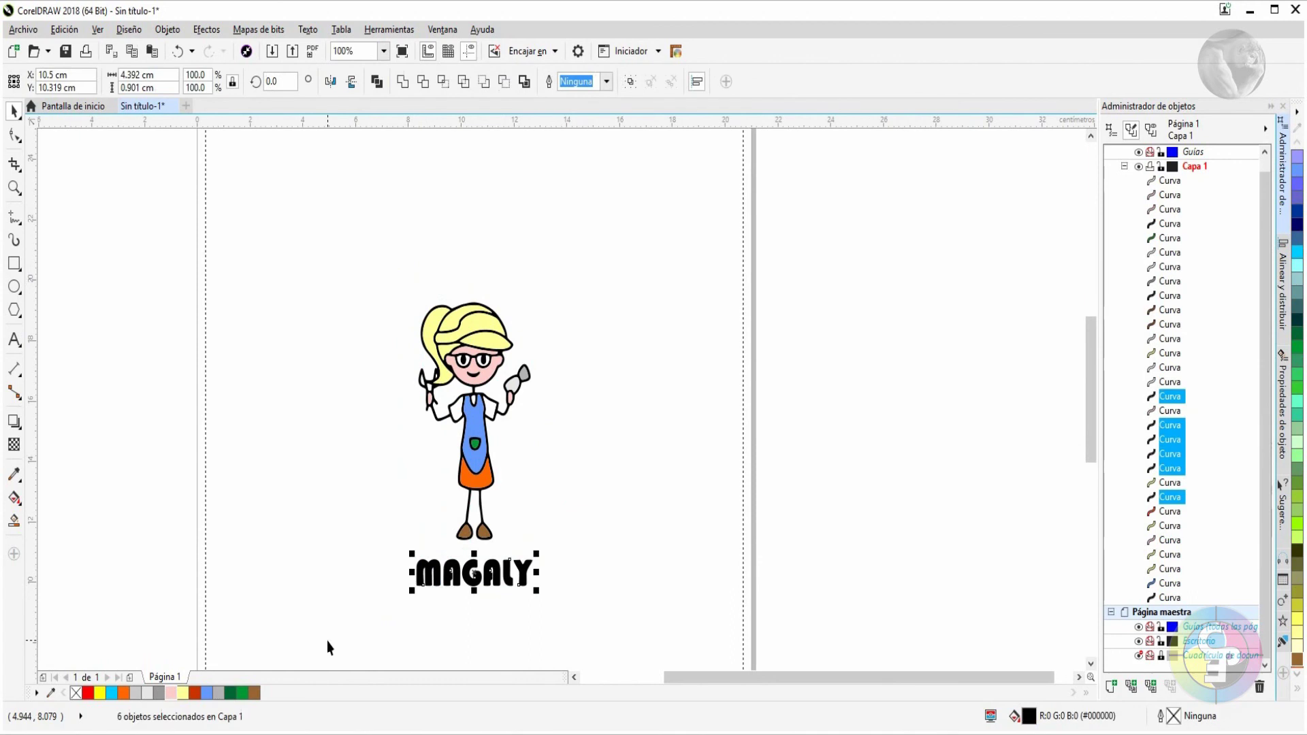
pyautogui.press('Delete')
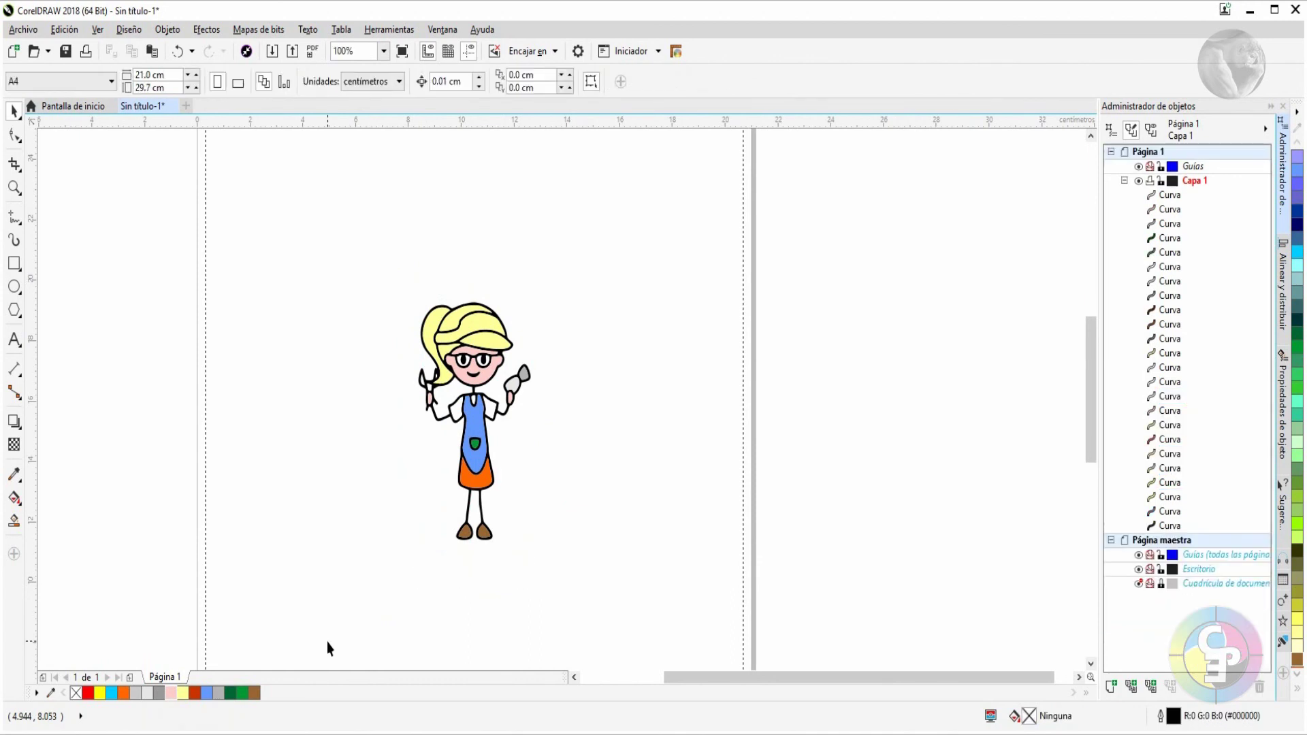
pyautogui.hotkey('ctrl', 'z')
# Group the character with the lettering and enlarge the group proportionally to about 13 by 27.9 cm
pyautogui.moveTo(607, 224); pyautogui.dragTo(276, 604)
pyautogui.hotkey('ctrl', 'g')
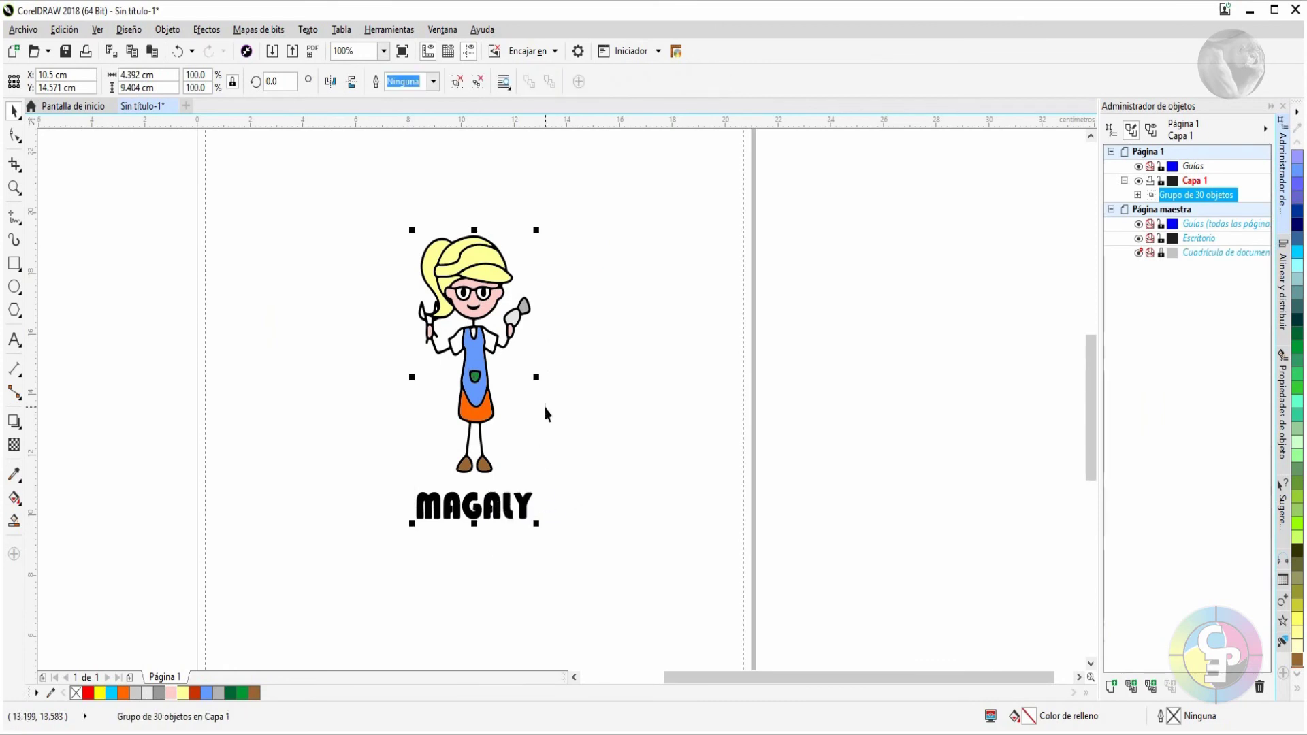
pyautogui.moveTo(536, 231); pyautogui.dragTo(586, 139)
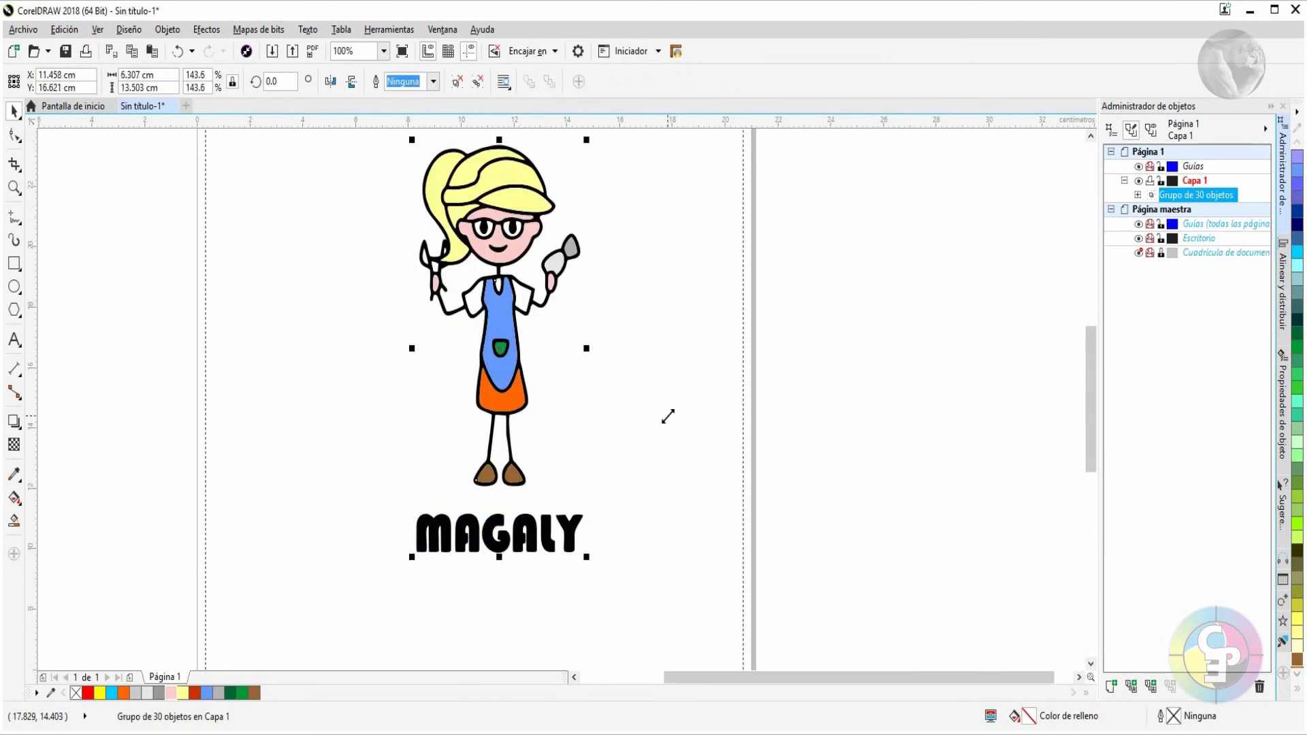
pyautogui.scroll(-2, 667, 415)
pyautogui.moveTo(624, 491); pyautogui.dragTo(817, 671)
# Check the enlarged eyes up close and move the group onto the page, centred at about X 8.7 cm, Y 14.4 cm
pyautogui.scroll(5, 614, 343)
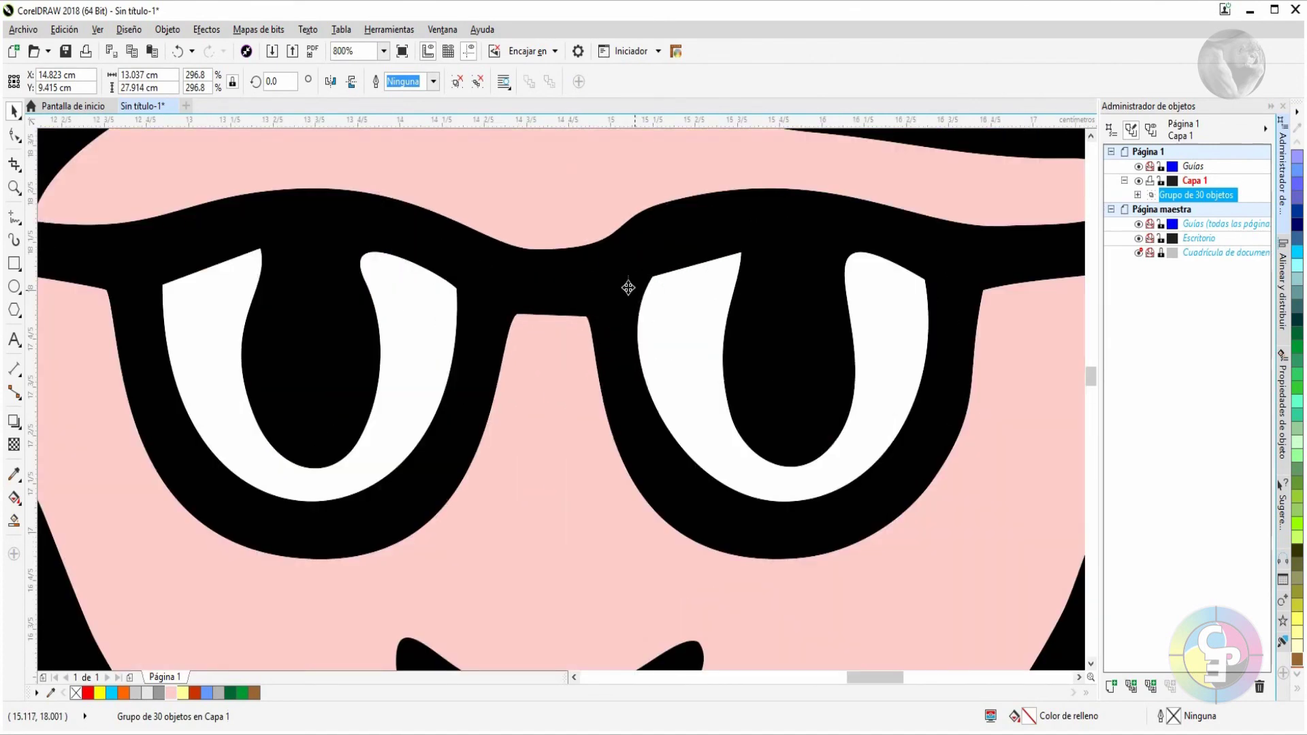
pyautogui.scroll(-5, 599, 277)
pyautogui.moveTo(568, 400); pyautogui.dragTo(500, 344)
pyautogui.scroll(-1, 572, 400)
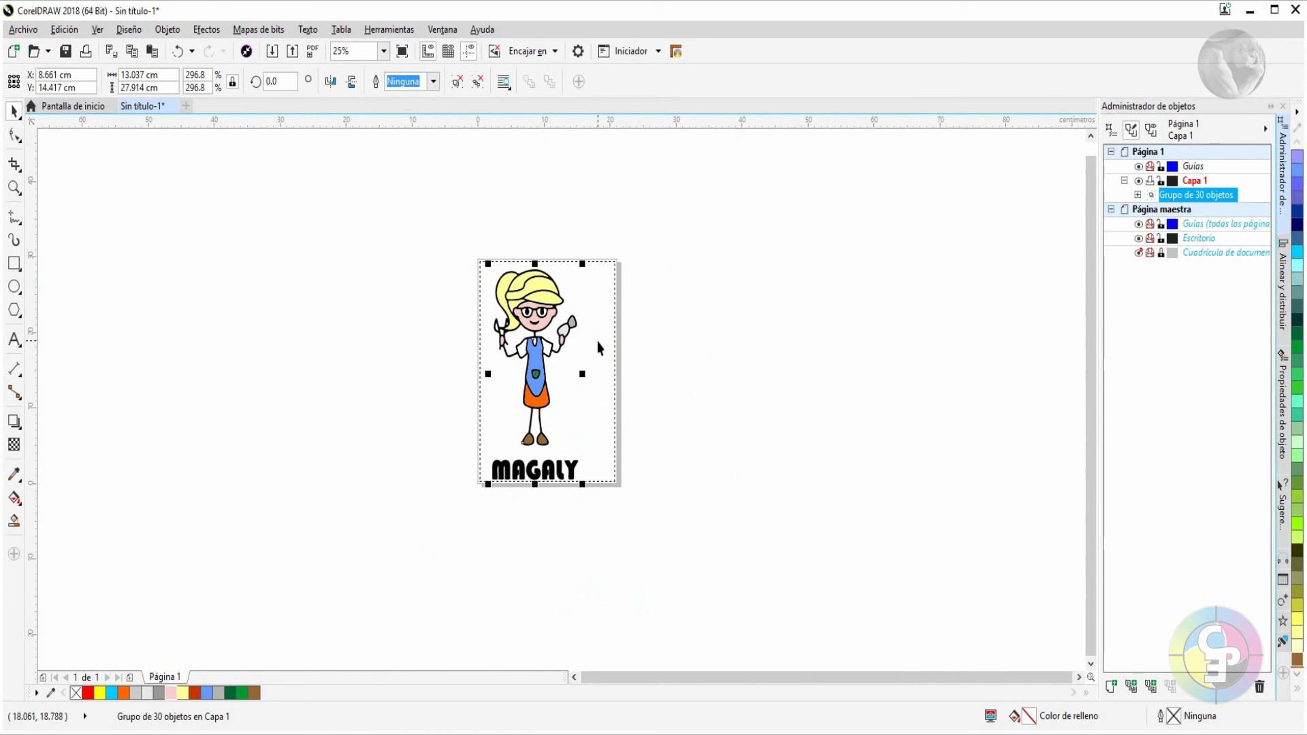
pyautogui.click(656, 283)
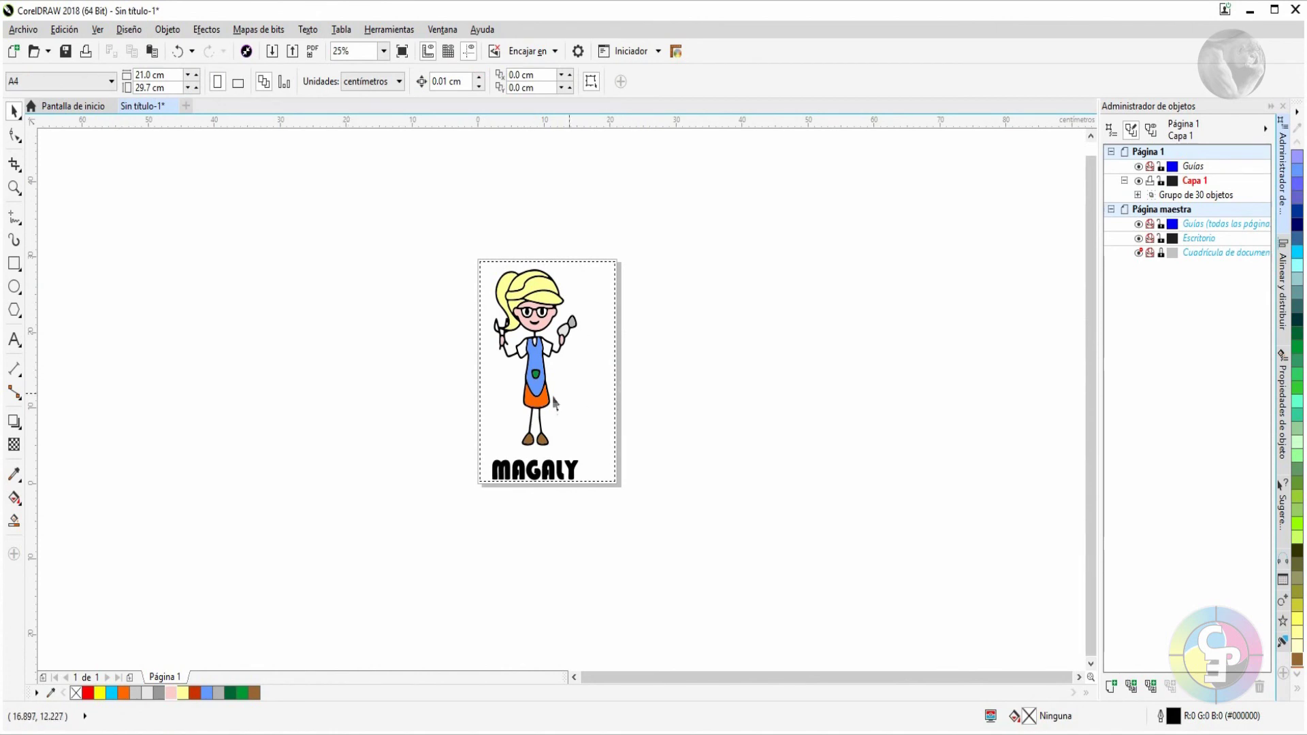
# Ungroup the drawing and fill the white neckline shape above the apron with the light pink of the face
pyautogui.scroll(1, 541, 332)
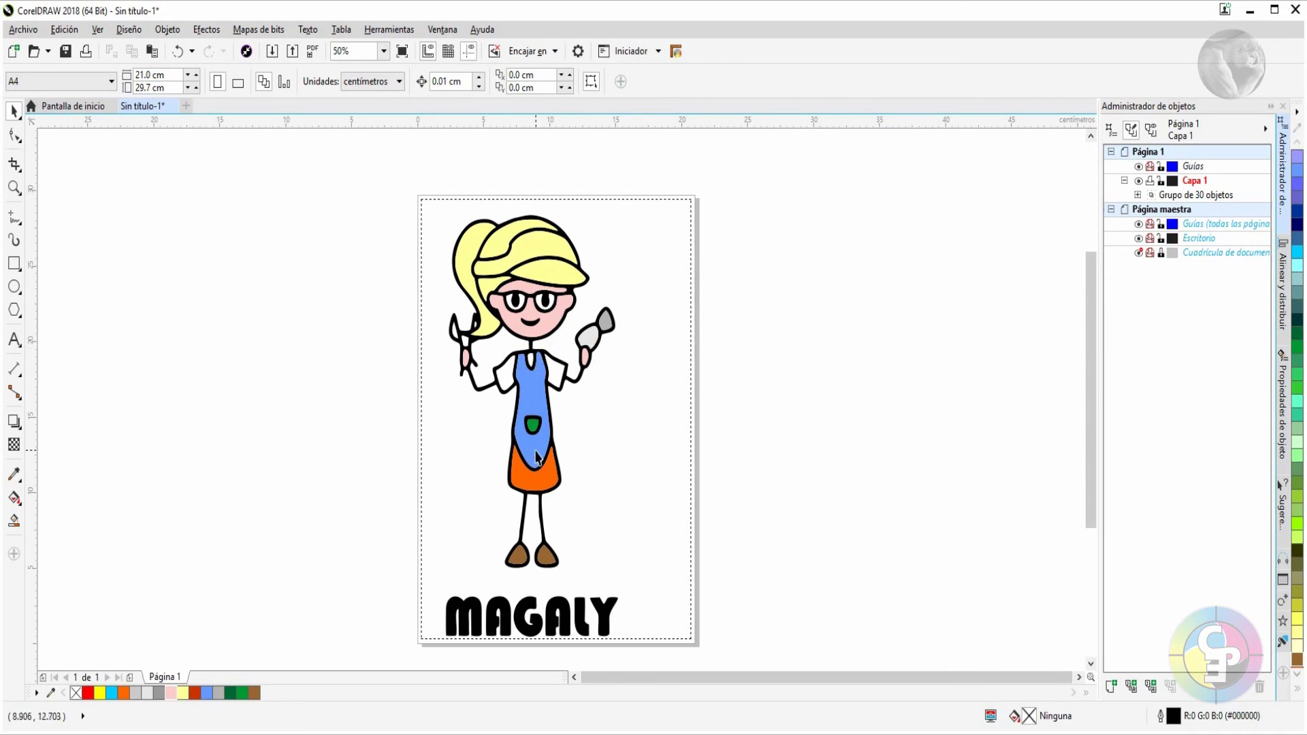
pyautogui.scroll(1, 522, 379)
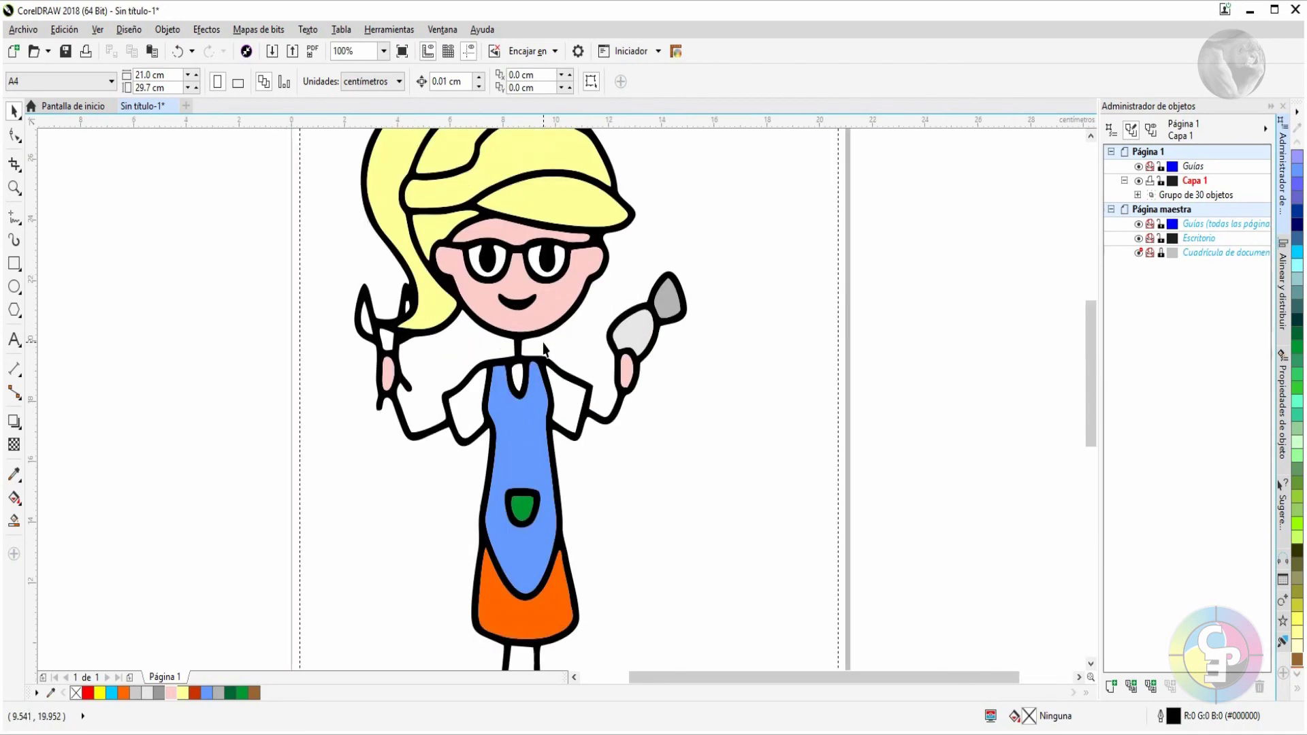
pyautogui.click(521, 381)
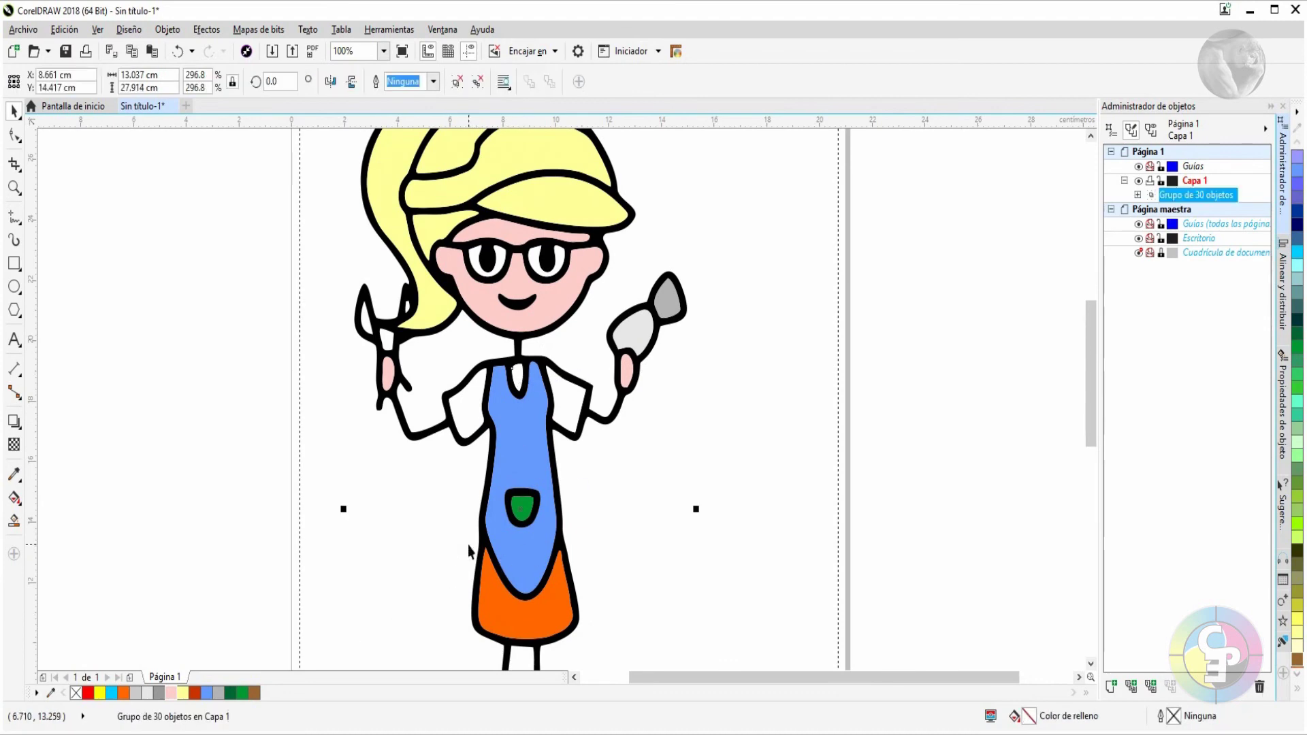
pyautogui.hotkey('ctrl', 'u')
pyautogui.click(522, 373)
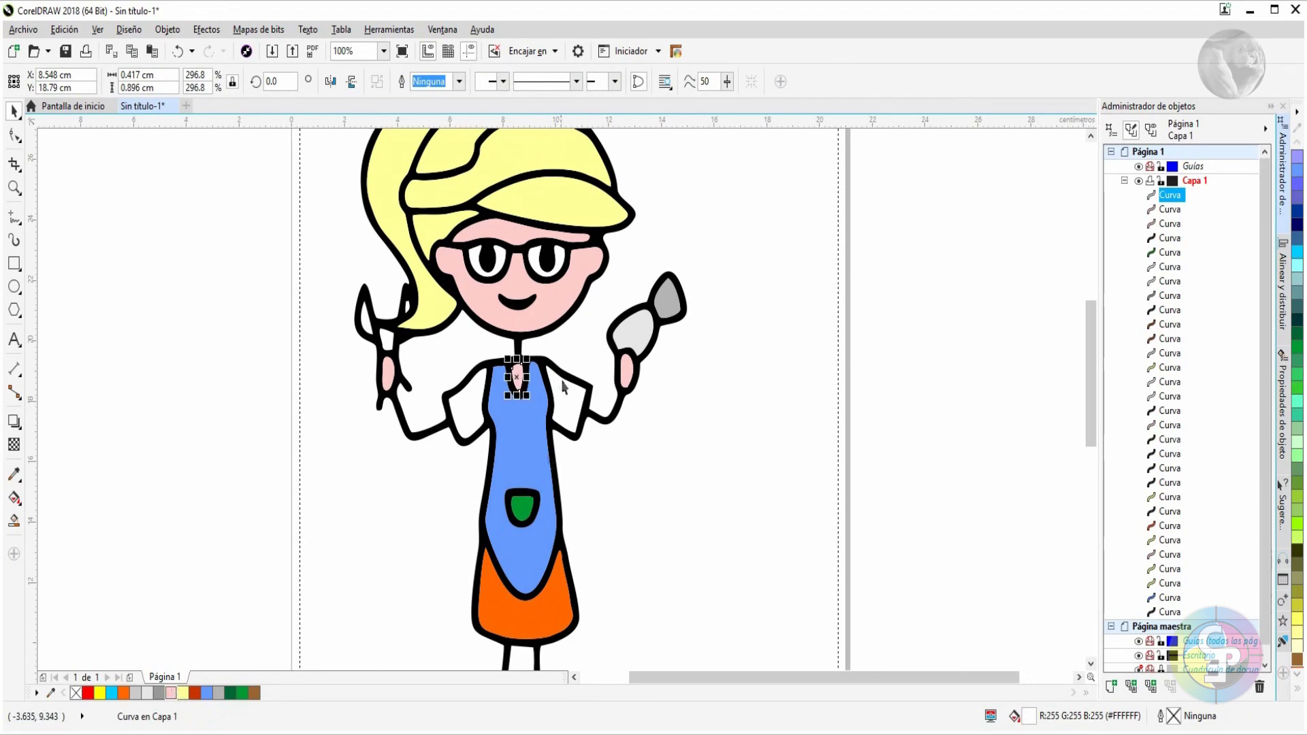
# Select all the curves of the character and lettering and group them again
pyautogui.scroll(-1, 565, 385)
pyautogui.moveTo(694, 658); pyautogui.dragTo(696, 632)
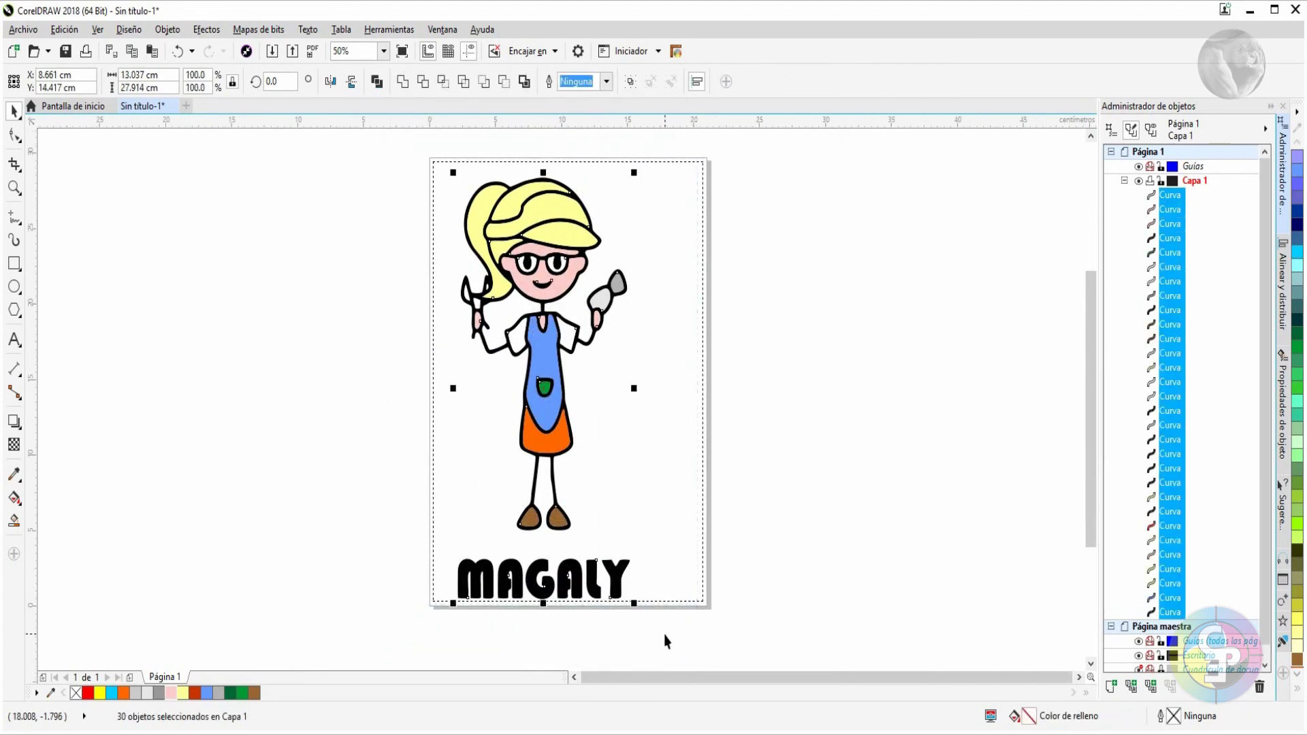
pyautogui.hotkey('ctrl', 'g')
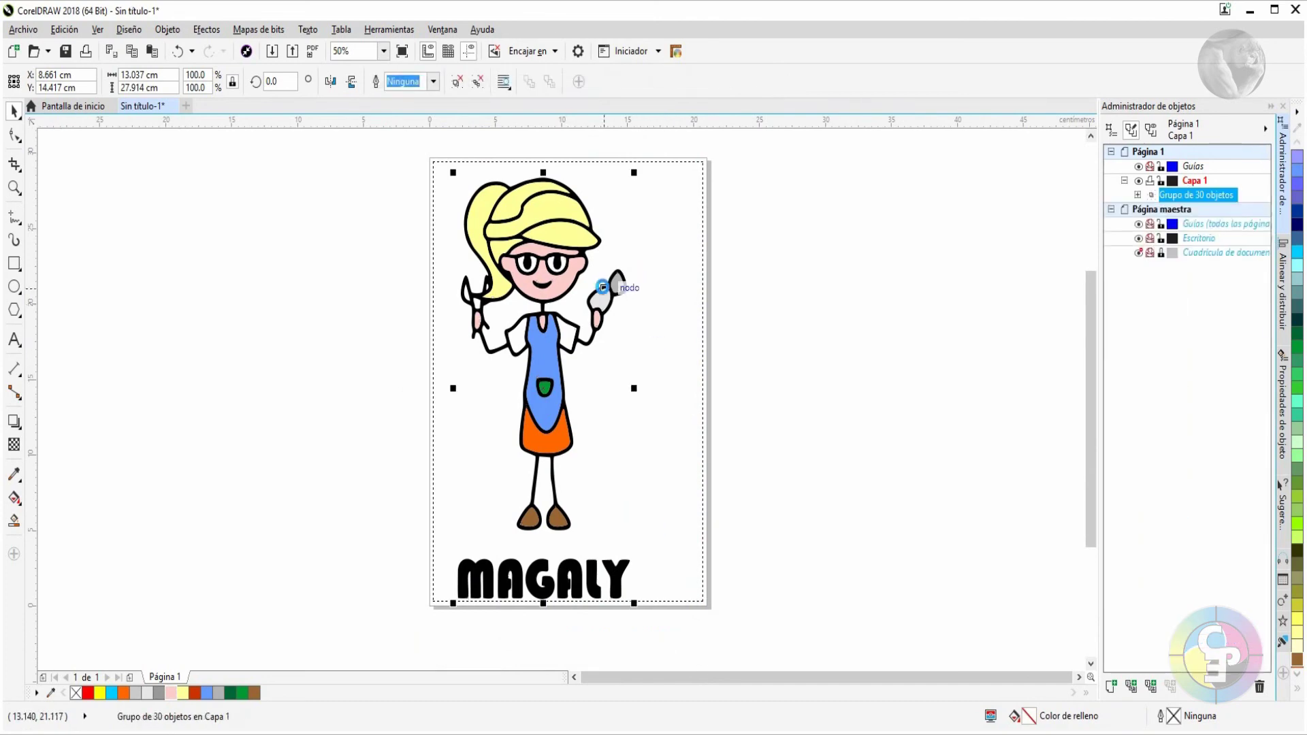